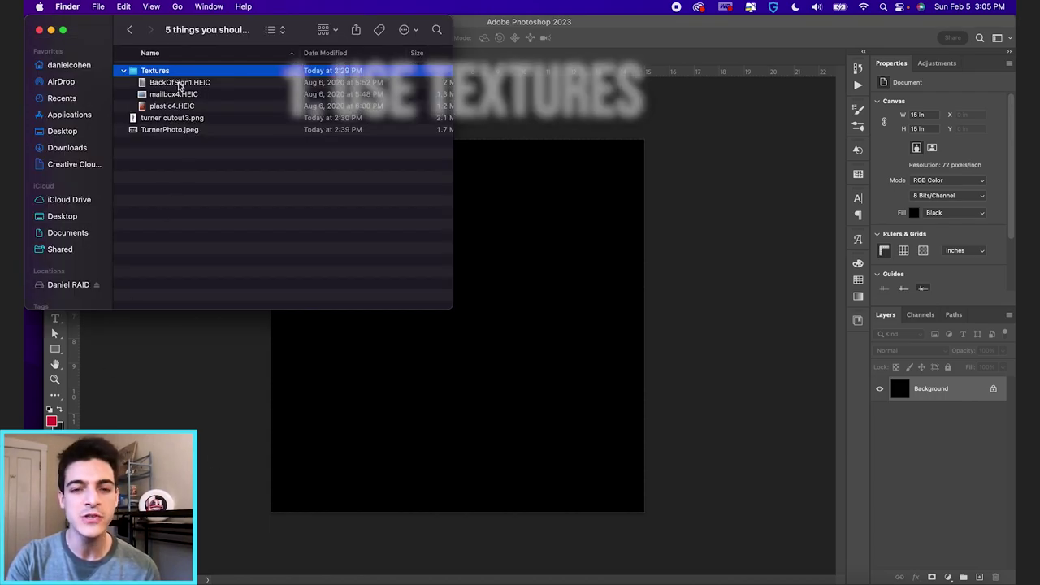
Place BackOfSign1.HEIC as a smart object and scale it over the full black canvas
left_click_drag(180, 84, 474, 423)
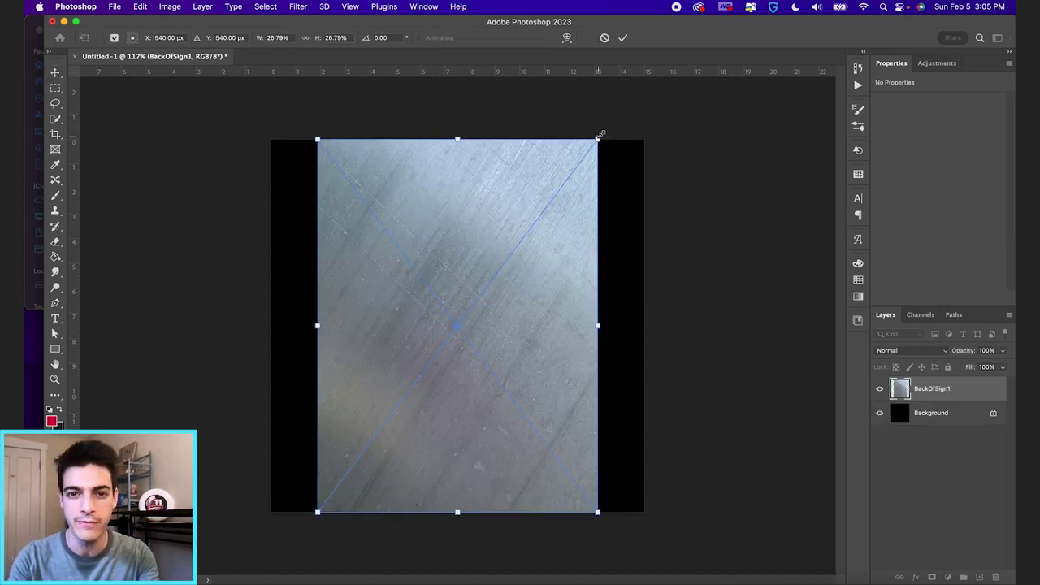
left_click_drag(600, 135, 675, 89)
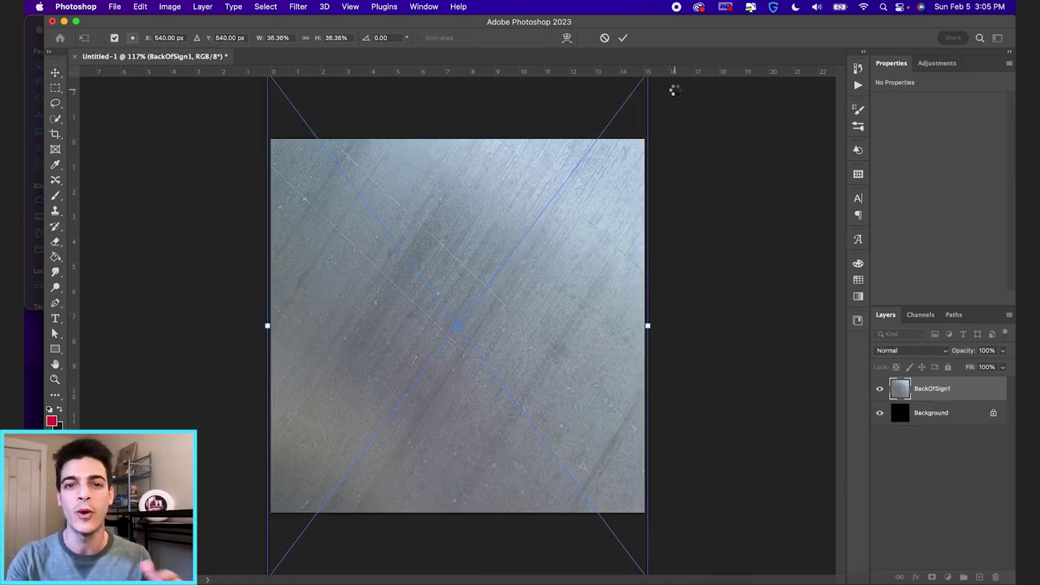
key("Return")
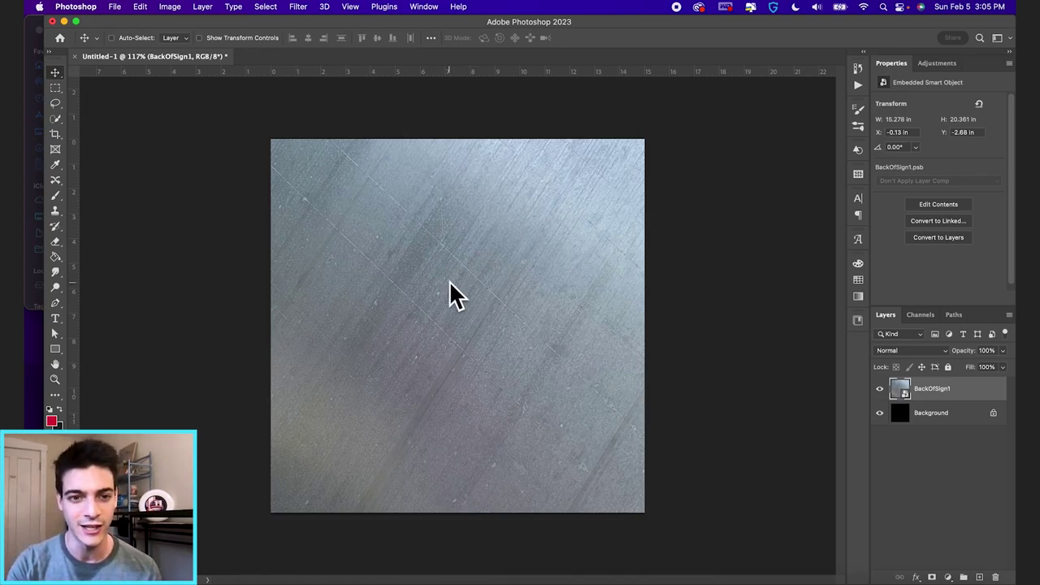
Set BackOfSign1 to Soft Light and add a new empty layer above Background
left_click(921, 349)
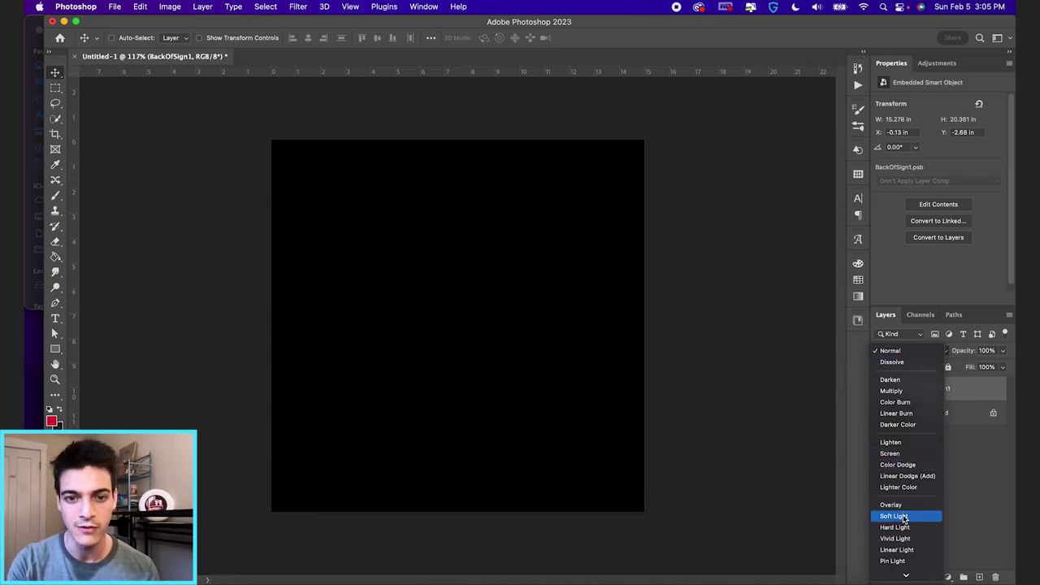
left_click(903, 516)
left_click(919, 416)
key("super+alt+shift+n")
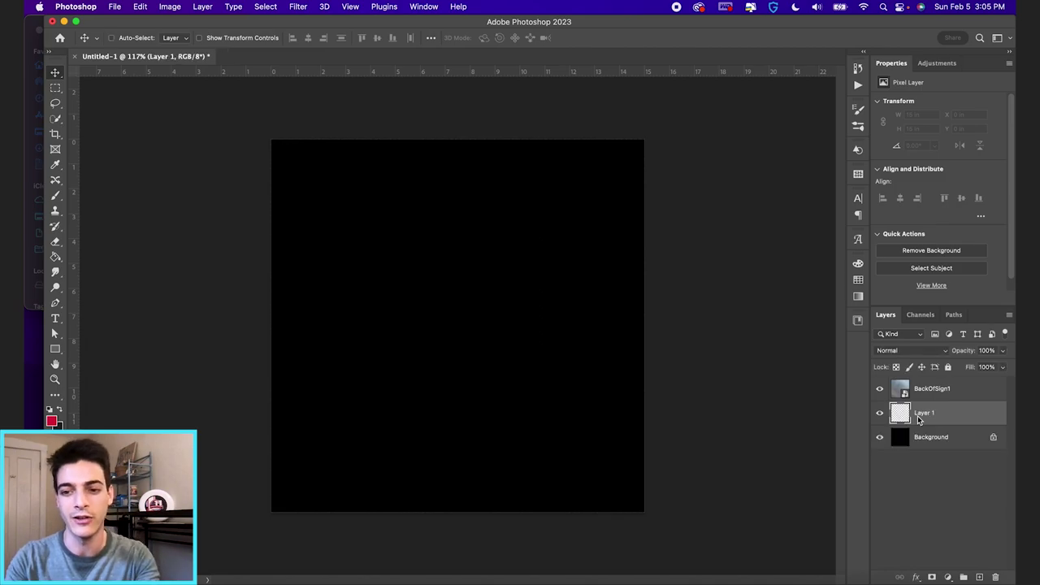
Fill the new Layer 1 with dark grey 1d1d1d
left_click(52, 422)
left_click_drag(425, 515, 385, 534)
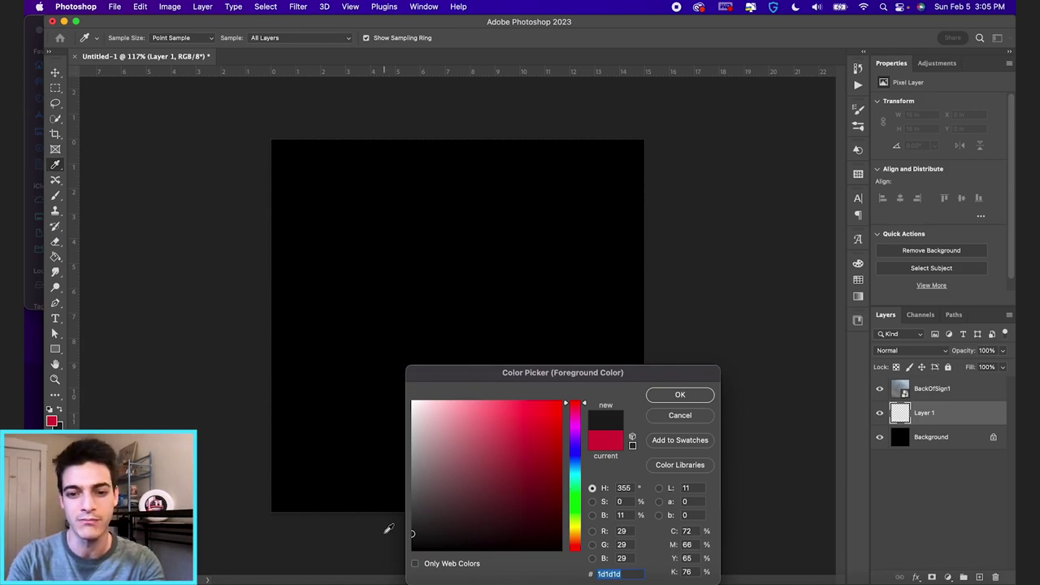
key("Return")
key("g")
left_click(492, 371)
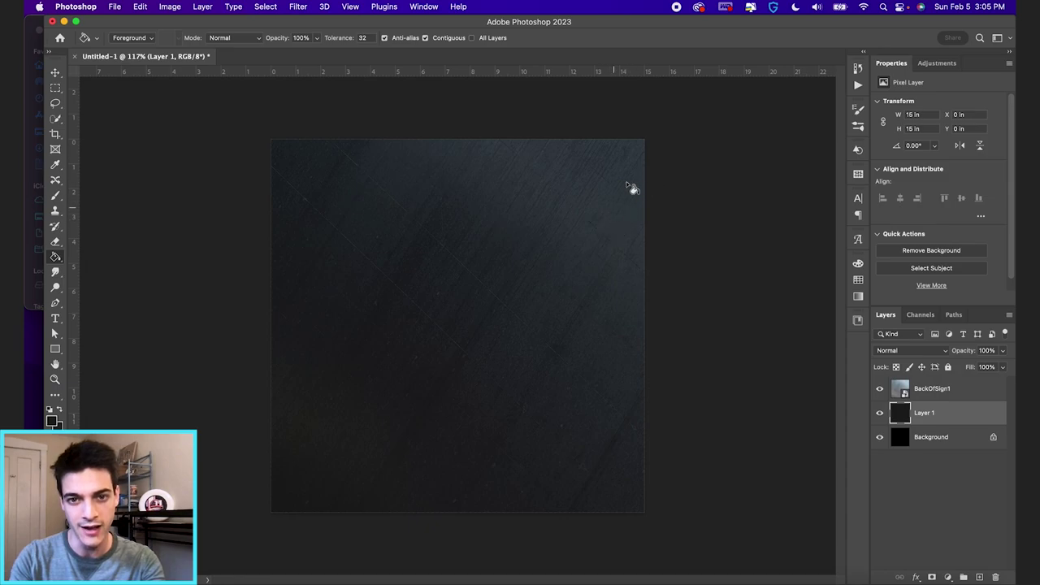
left_click(932, 389)
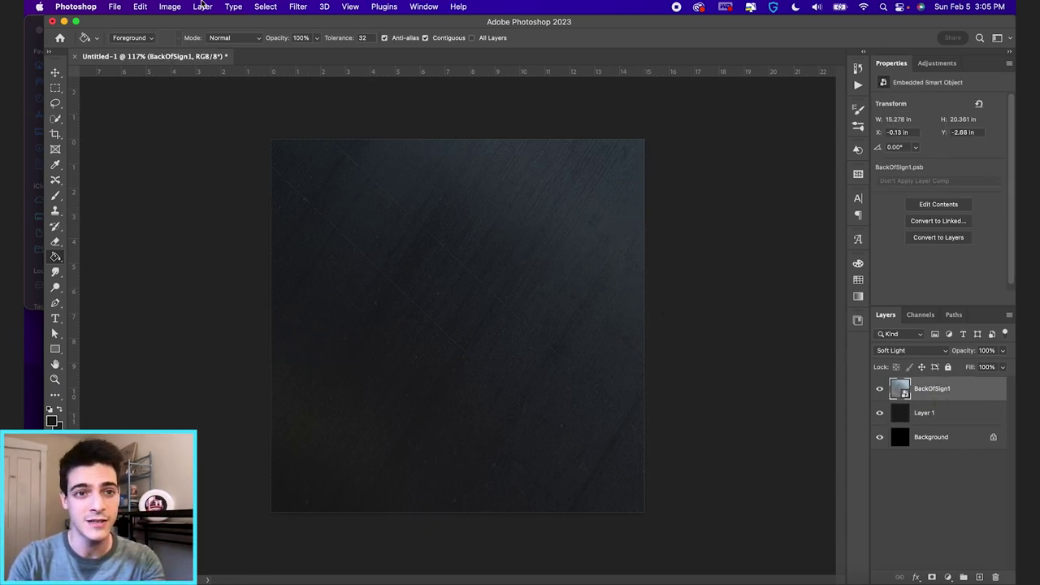
Apply a default Black & White smart filter to BackOfSign1 and compare it on and off
left_click(169, 6)
mouse_move(186, 39)
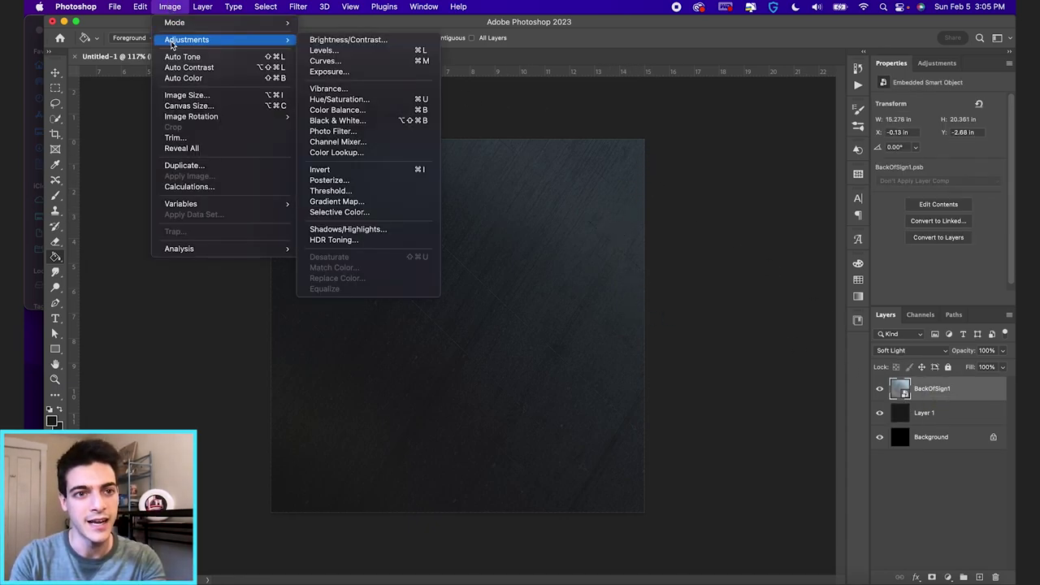
left_click(413, 121)
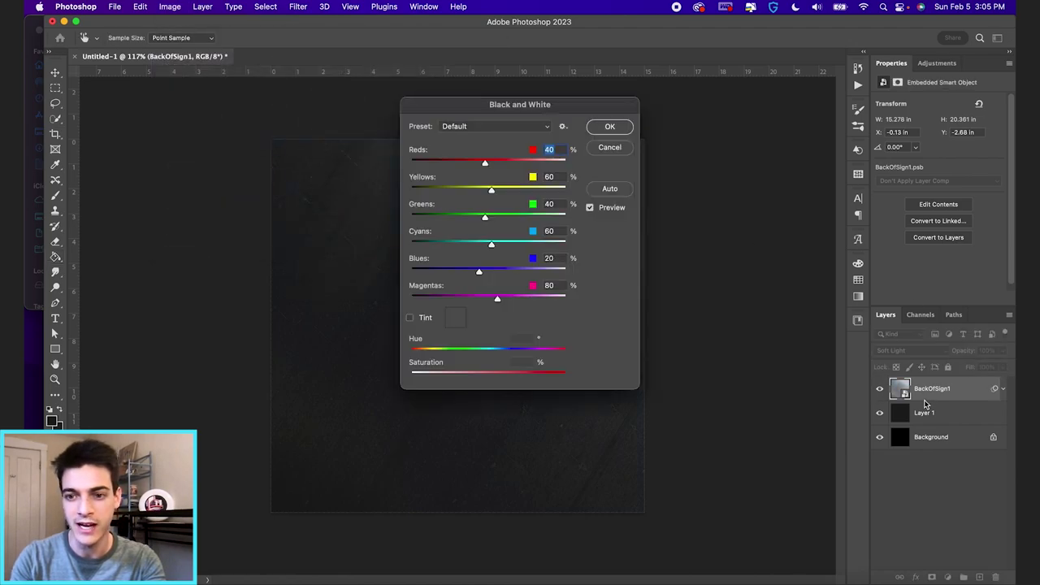
left_click(609, 126)
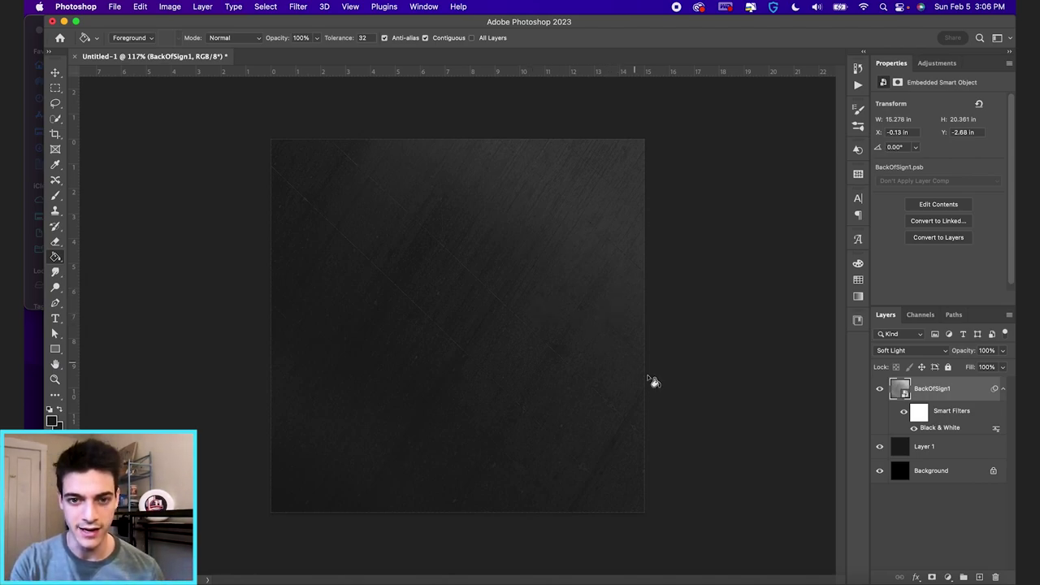
left_click(880, 390)
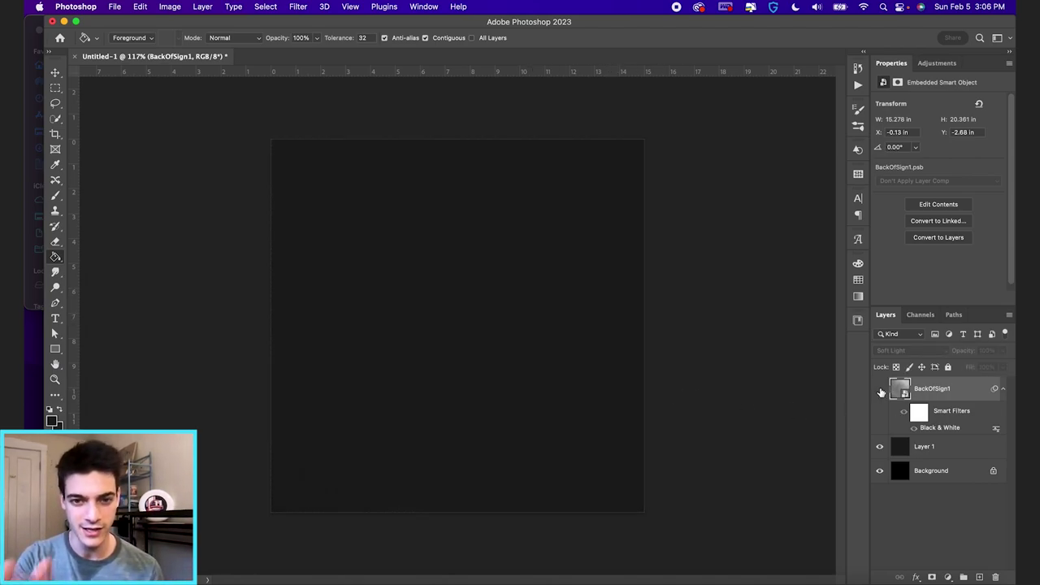
left_click(881, 390)
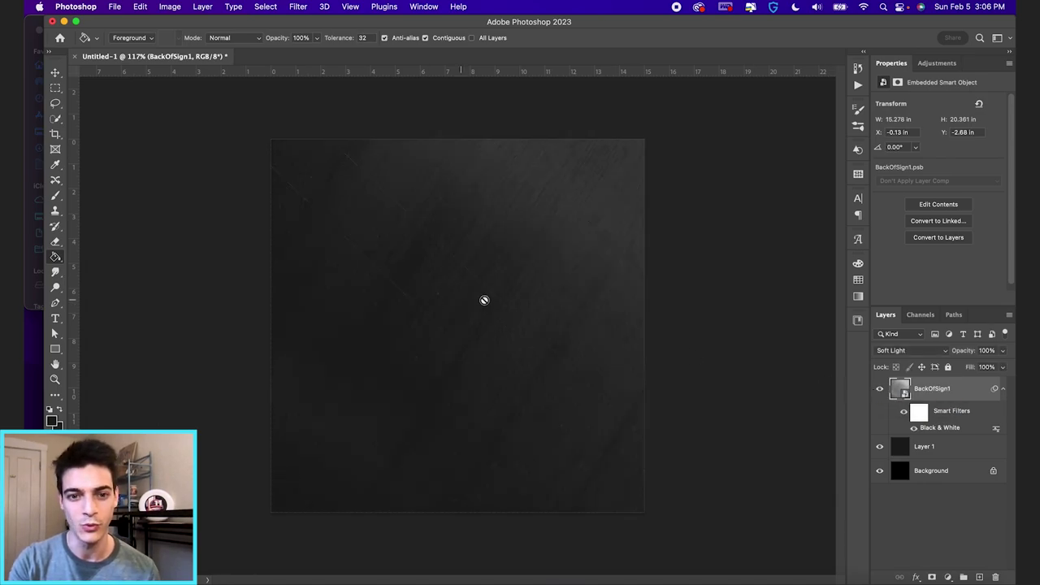
key("v")
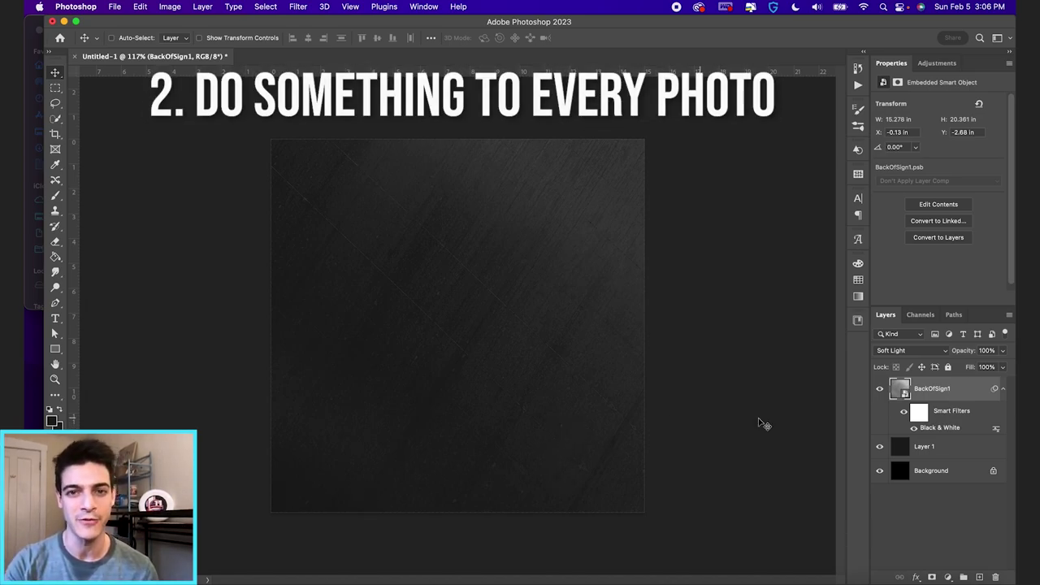
Place turner cutout3.png above Layer 1, enlarged to about 284% and cropped at the thighs
left_click(943, 447)
left_click(36, 203)
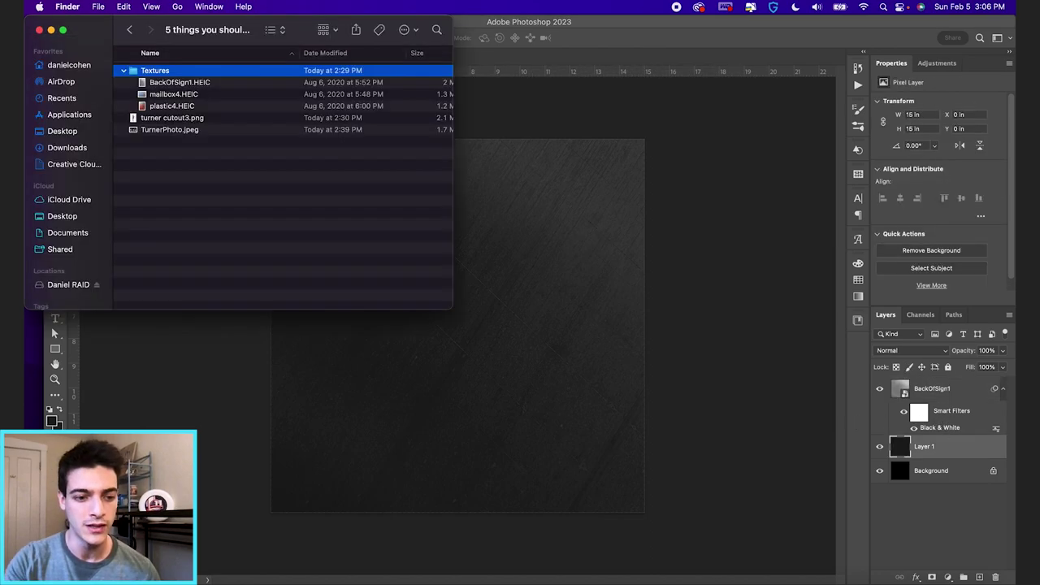
left_click_drag(172, 121, 536, 450)
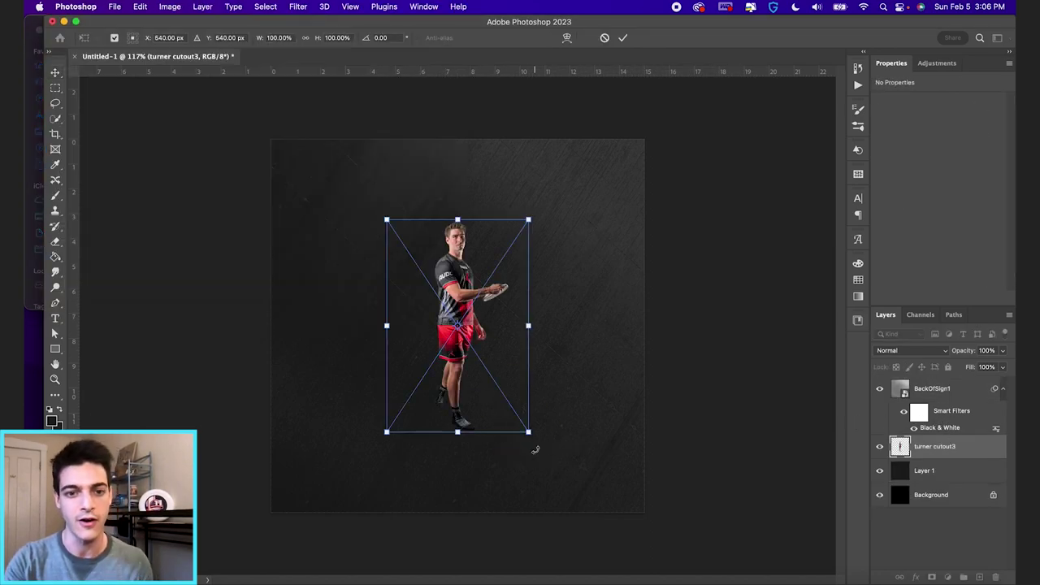
left_click_drag(528, 218, 664, 132)
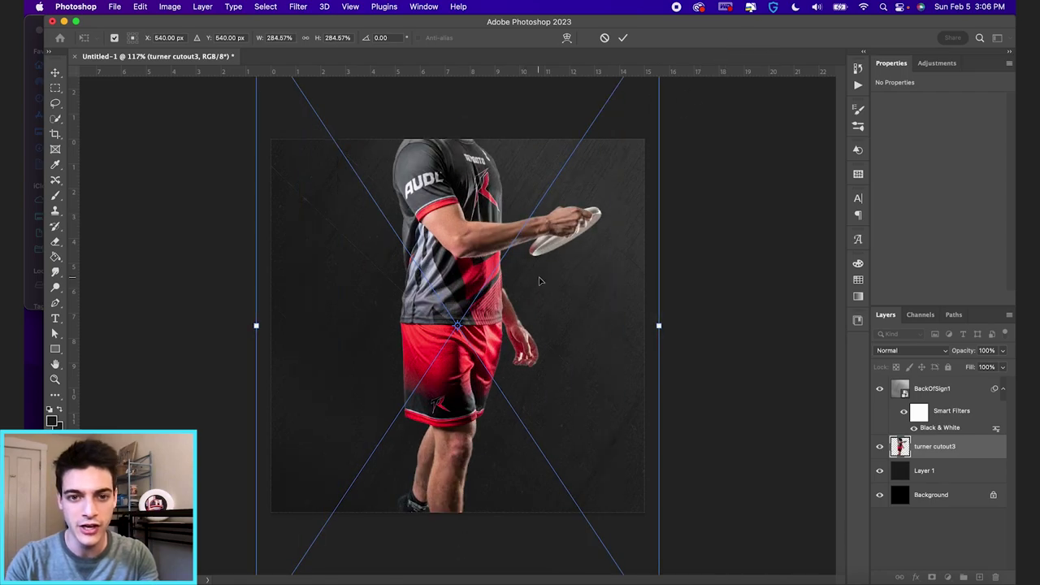
left_click_drag(543, 281, 487, 417)
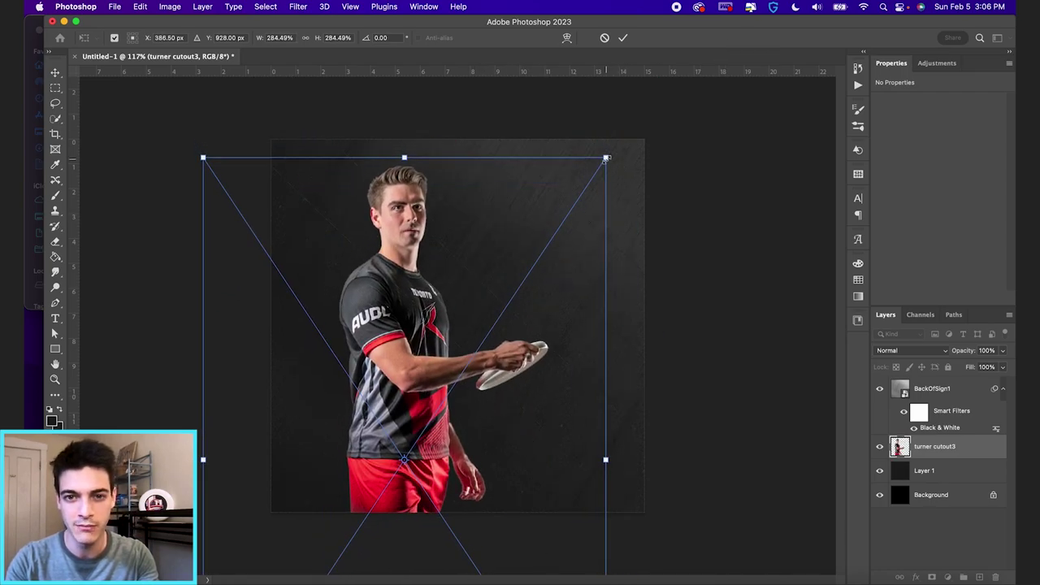
left_click_drag(605, 159, 616, 148)
key("Return")
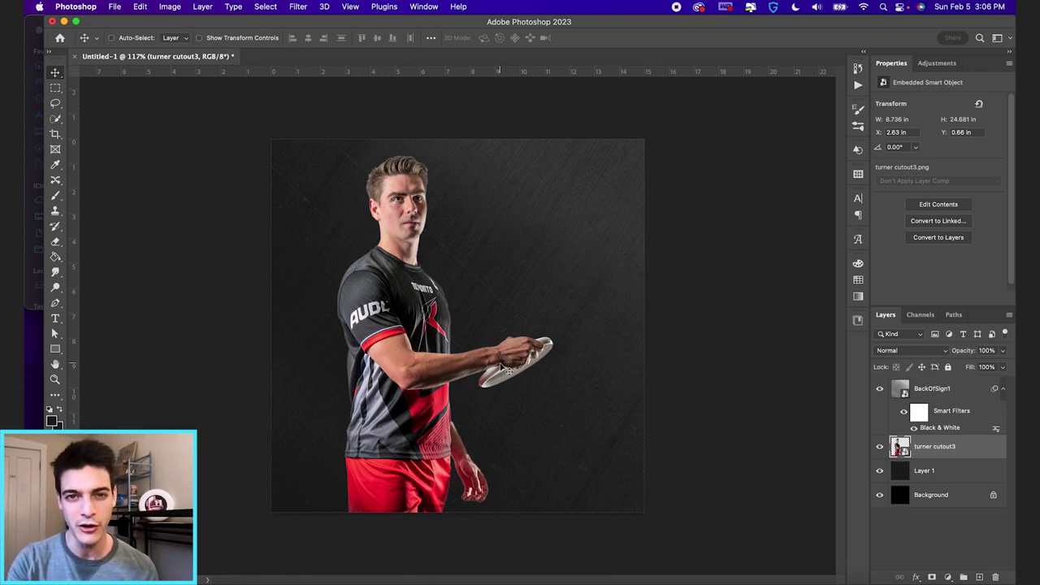
left_click(298, 5)
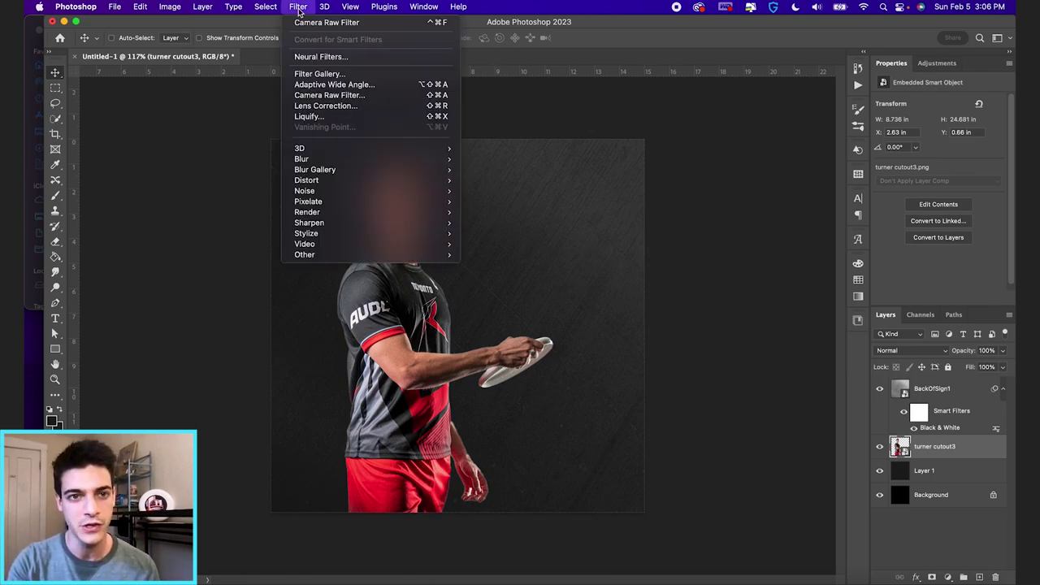
Add a Camera Raw filter raising exposure, contrast, shadows, whites, texture and clarity, lowering highlights and blacks
left_click(298, 7)
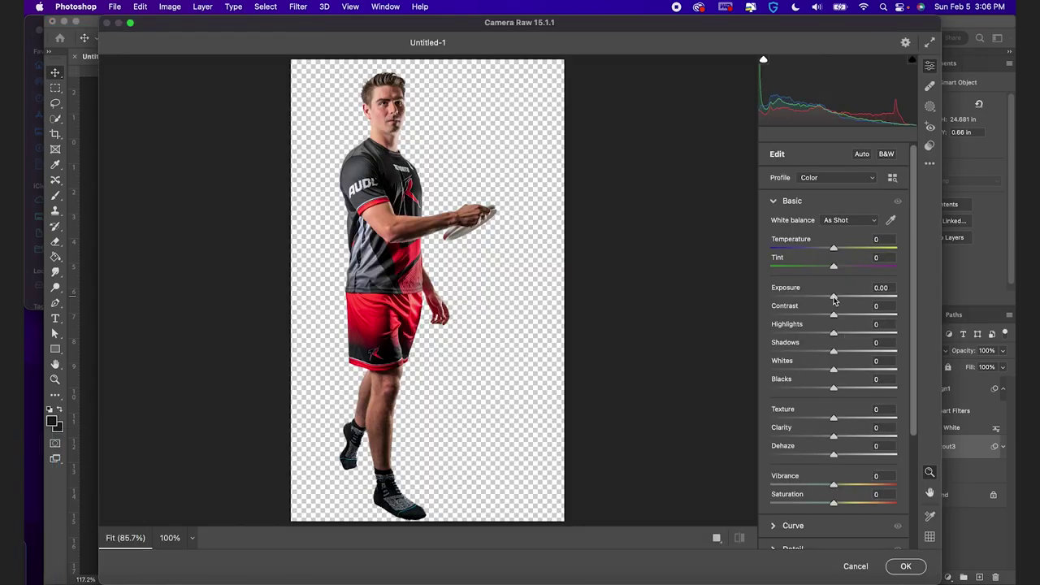
left_click_drag(834, 297, 843, 440)
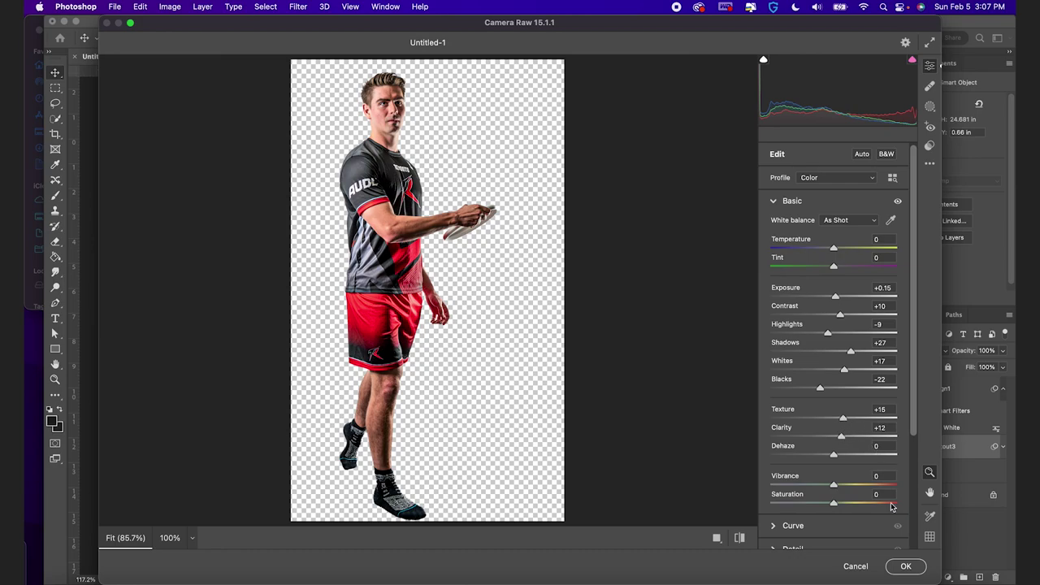
left_click(906, 567)
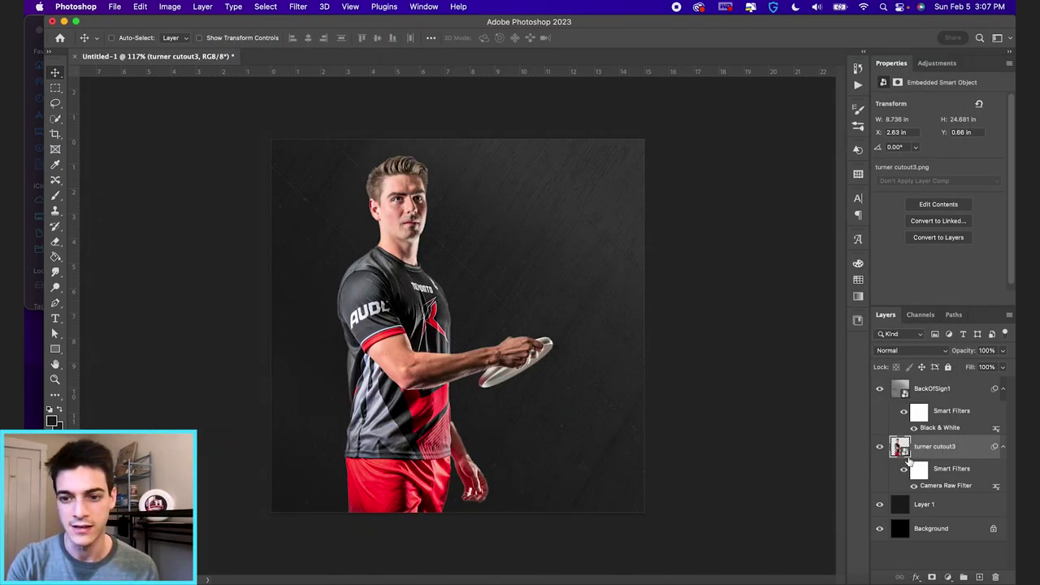
left_click(904, 470)
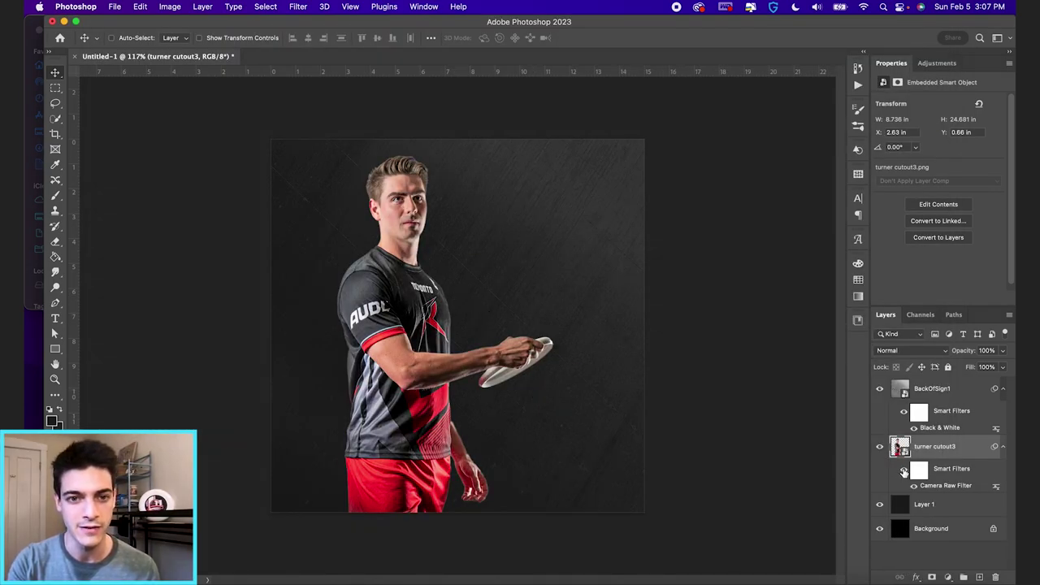
left_click(904, 470)
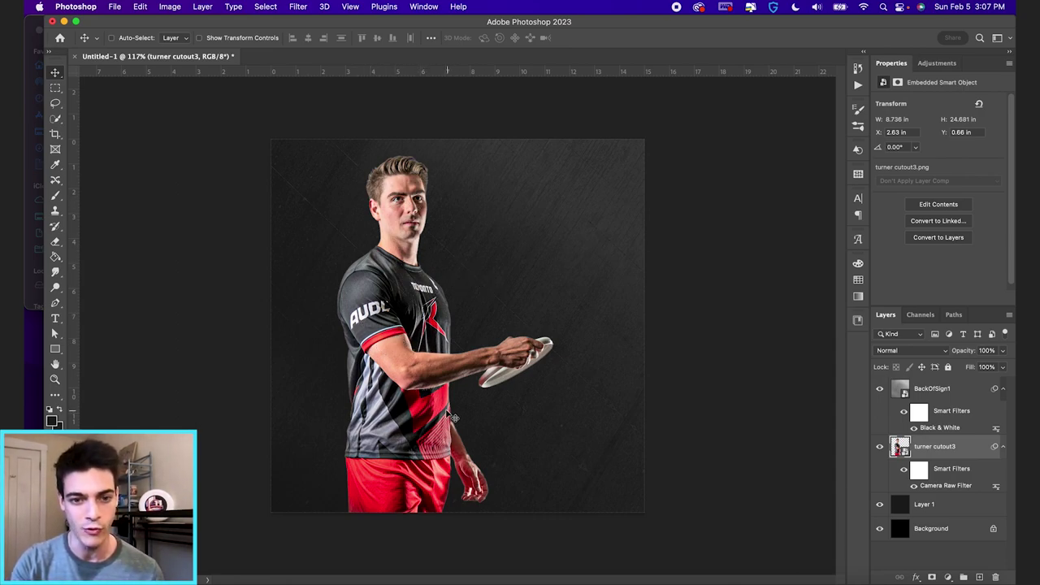
Place TurnerPhoto across the canvas middle and move it below the turner cutout3 layer
key("super+Tab")
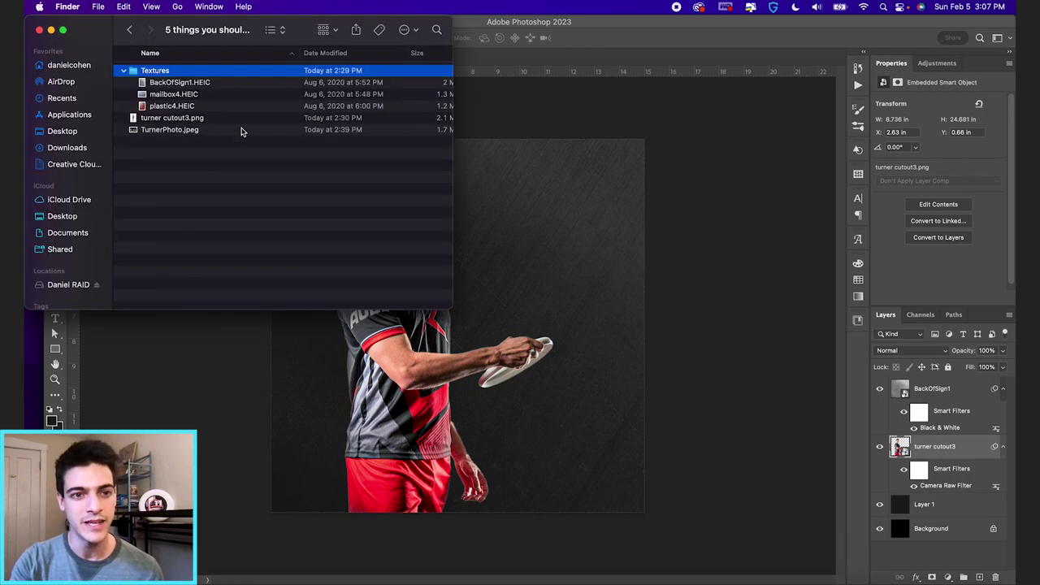
left_click(523, 426)
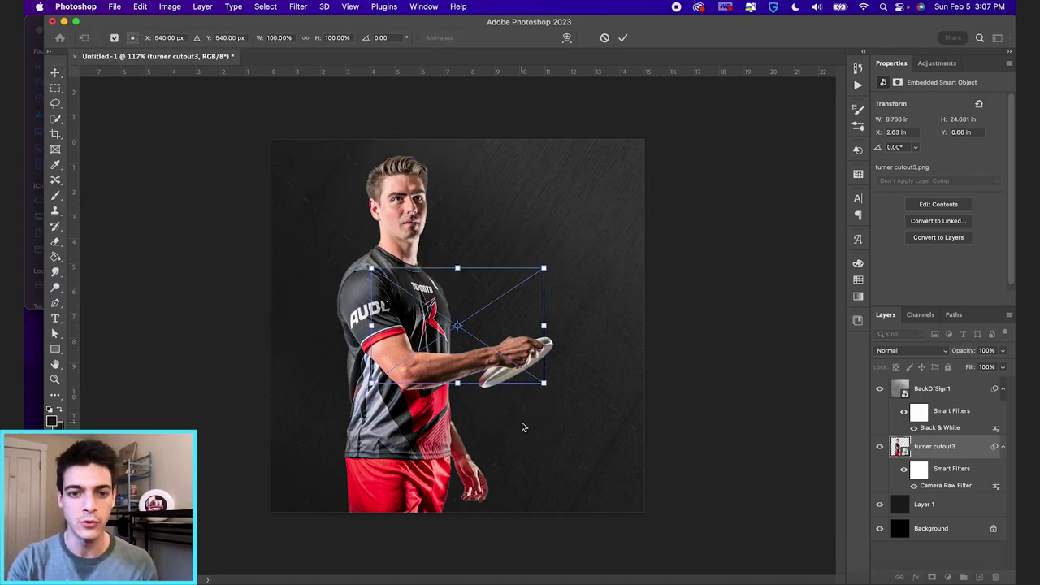
left_click_drag(746, 173, 657, 196)
key("Return")
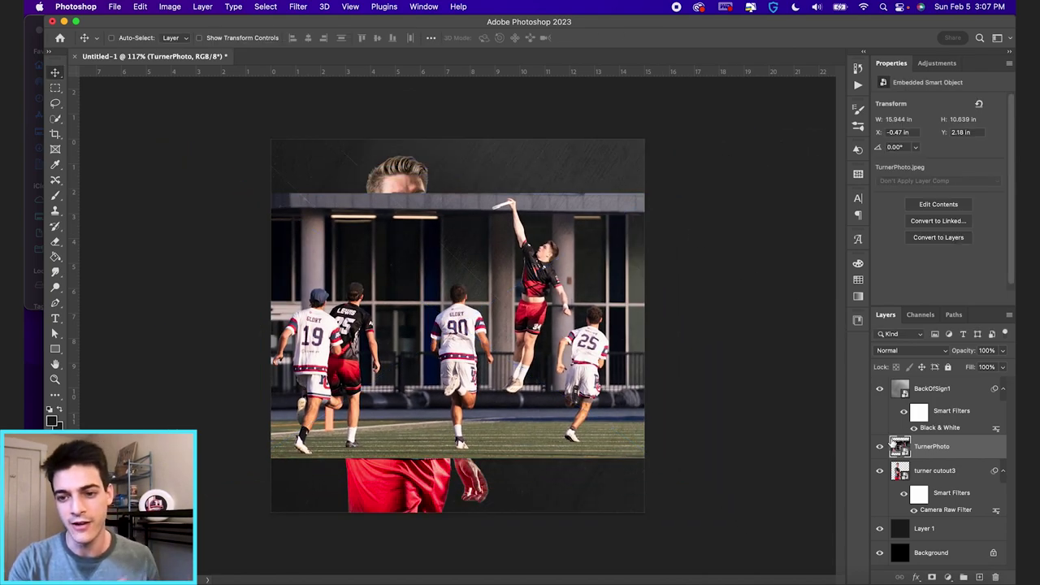
left_click_drag(895, 446, 900, 516)
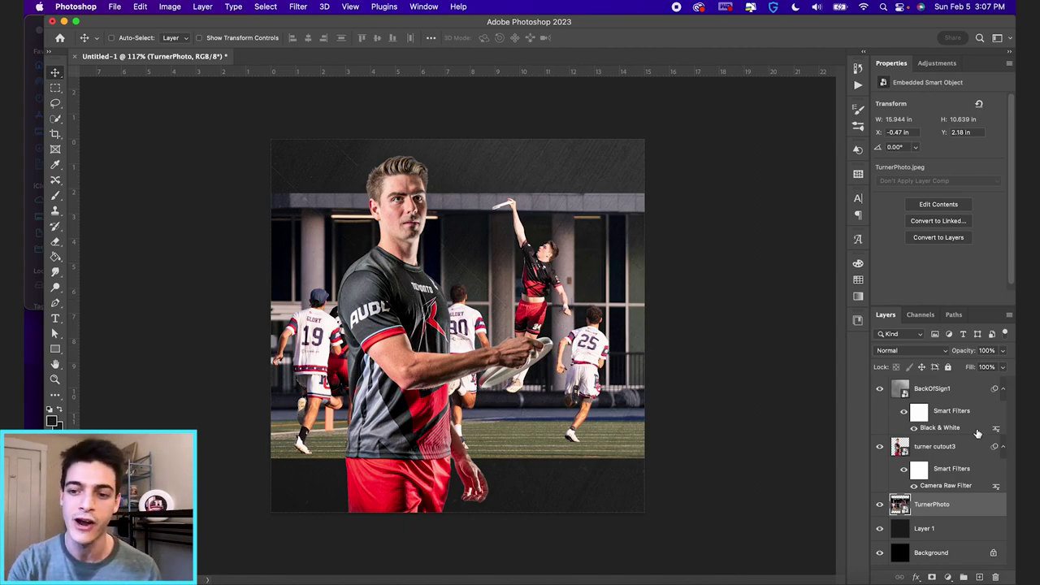
left_click(947, 577)
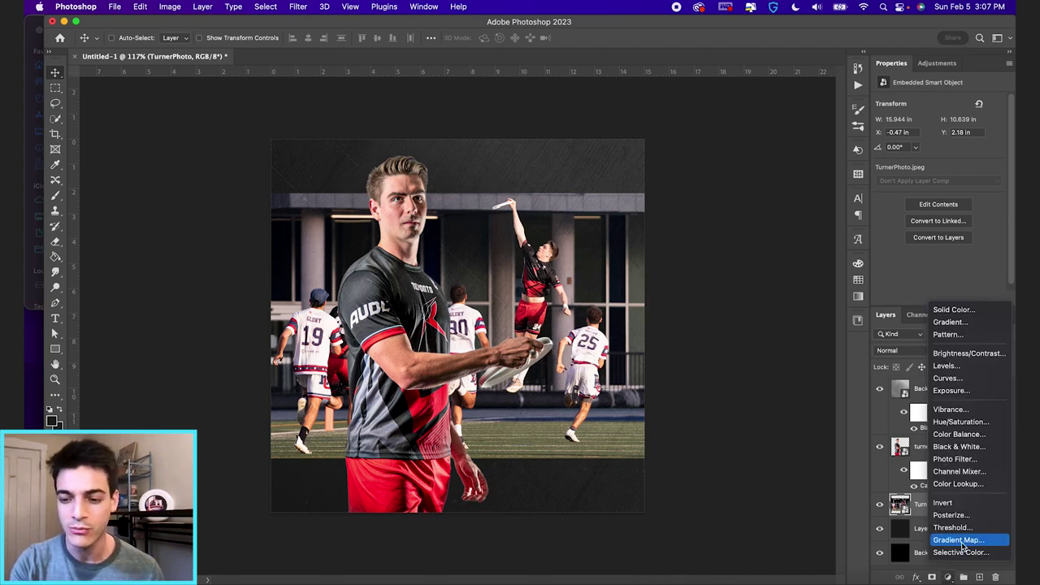
Add a Gradient Map clipped to TurnerPhoto using the Black, White preset with a sampled dark grey left stop
left_click(958, 542)
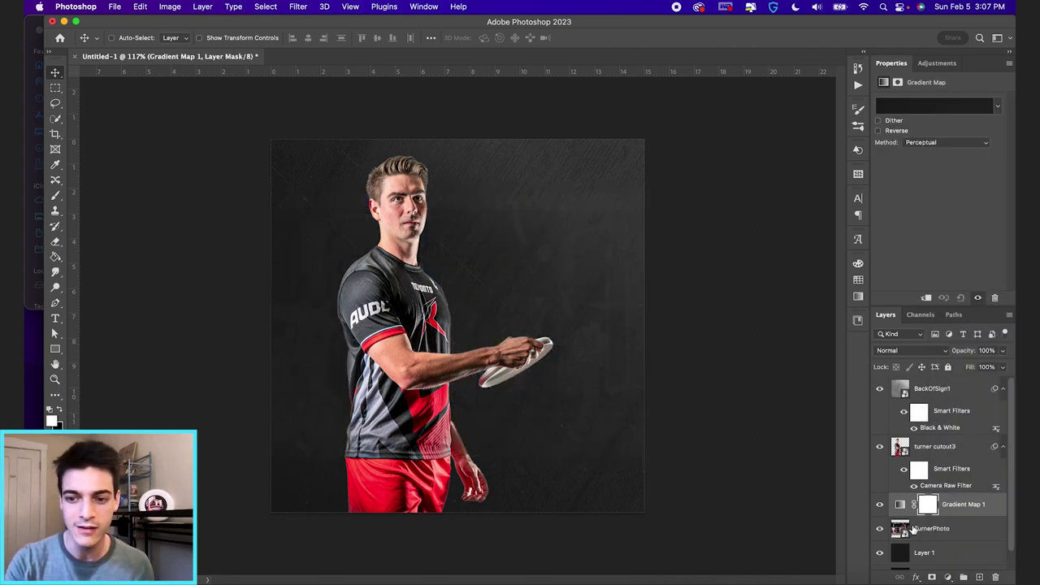
left_click(903, 518, "alt")
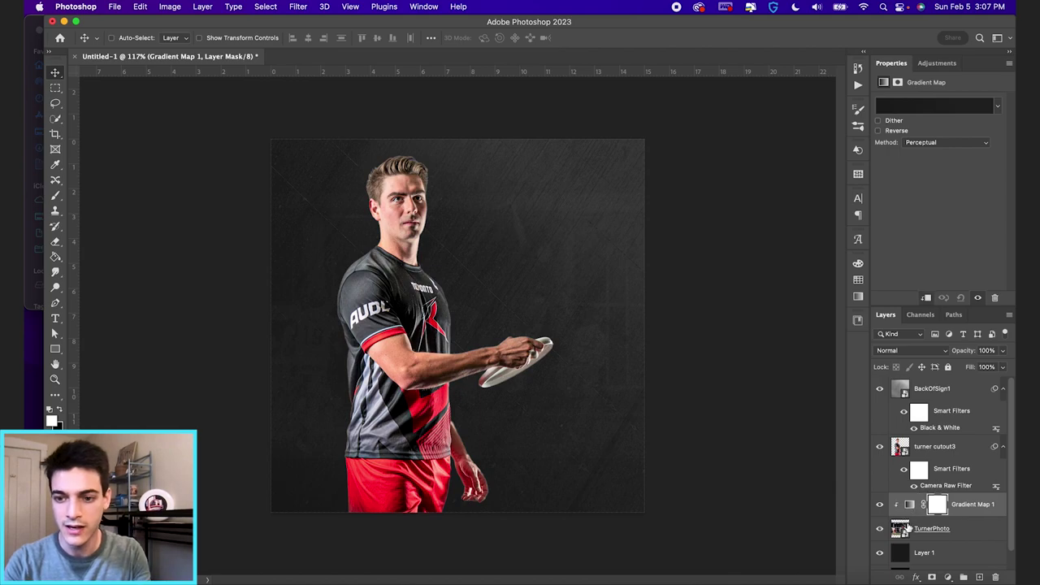
left_click(951, 108)
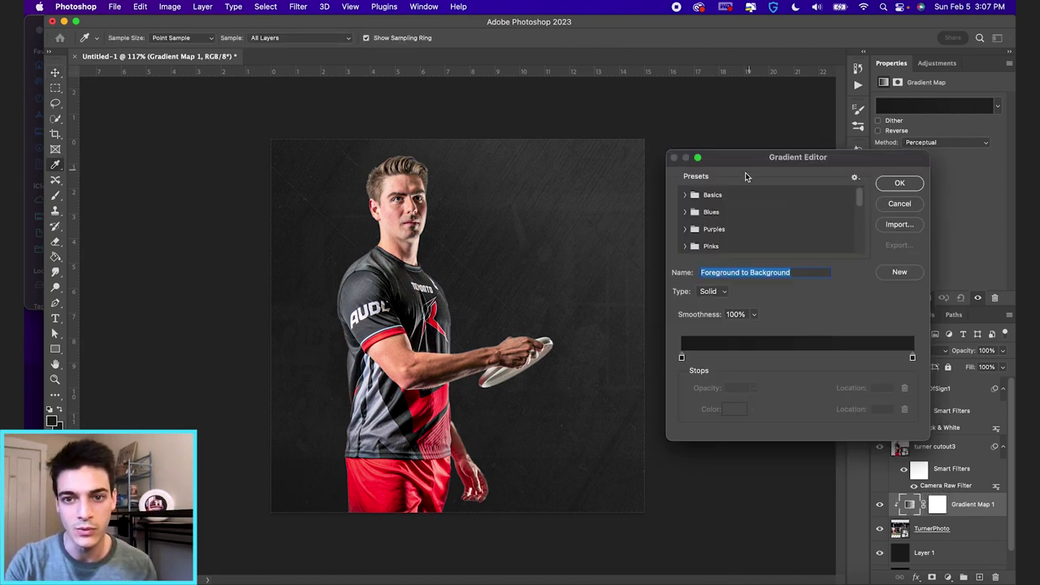
left_click(686, 195)
left_click(738, 213)
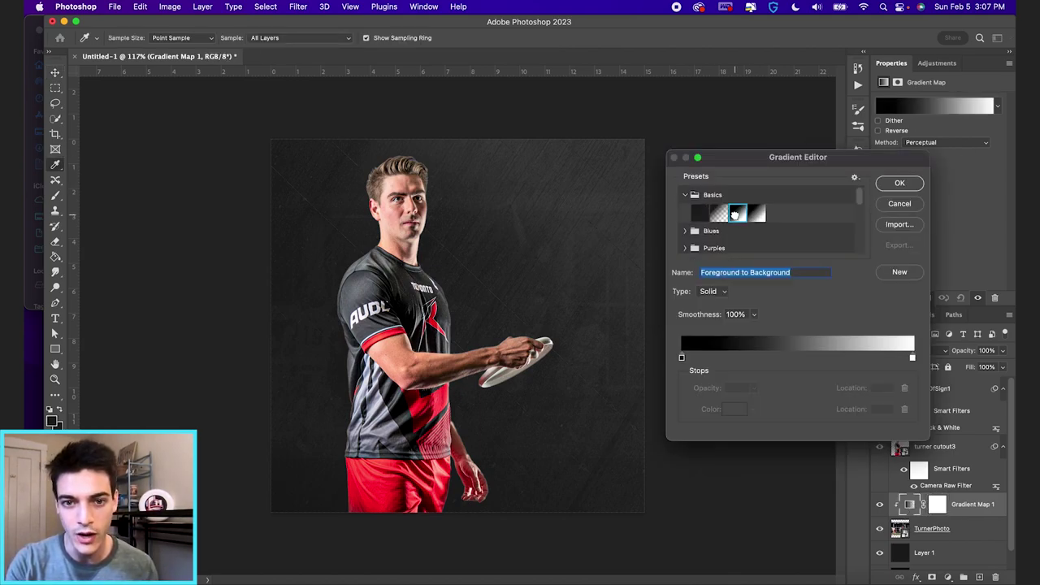
left_click_drag(682, 359, 687, 359)
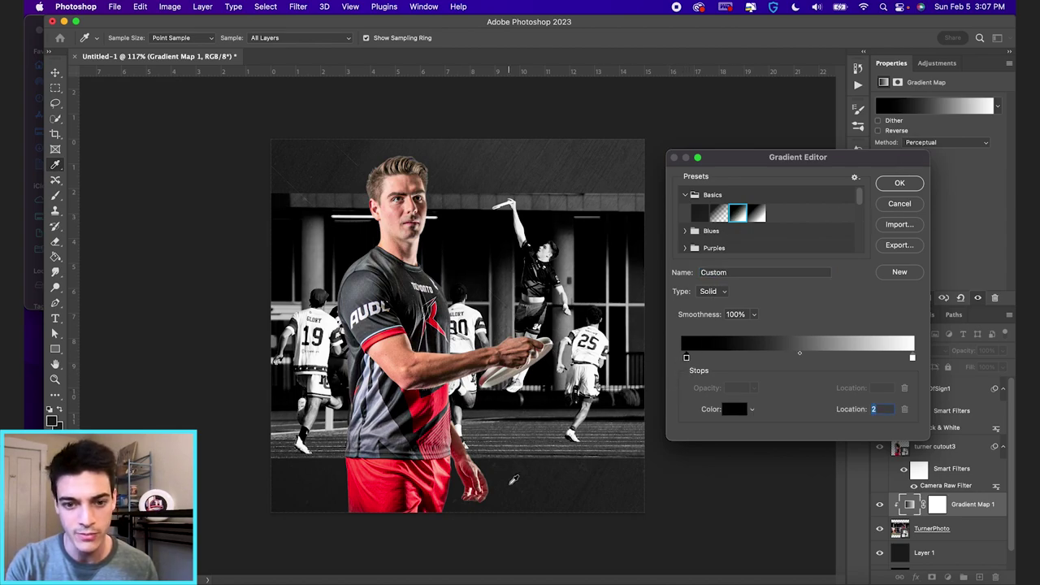
left_click(501, 483)
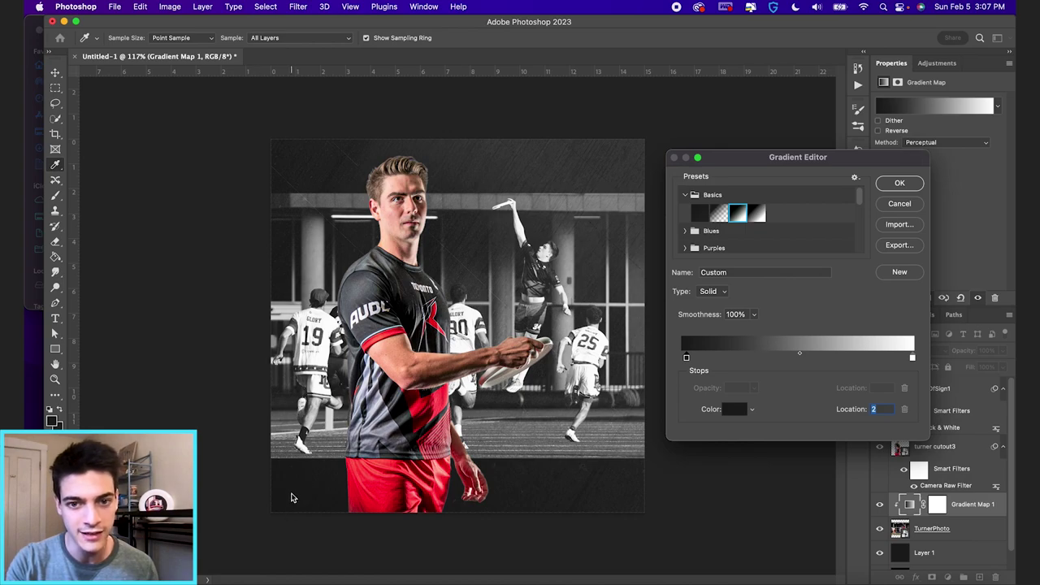
left_click_drag(687, 358, 673, 359)
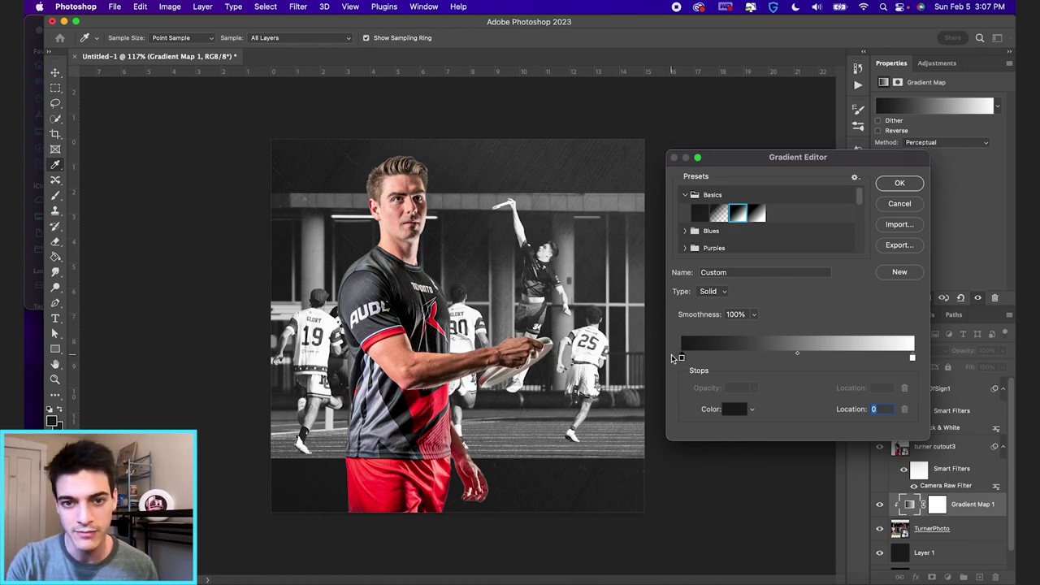
left_click(901, 182)
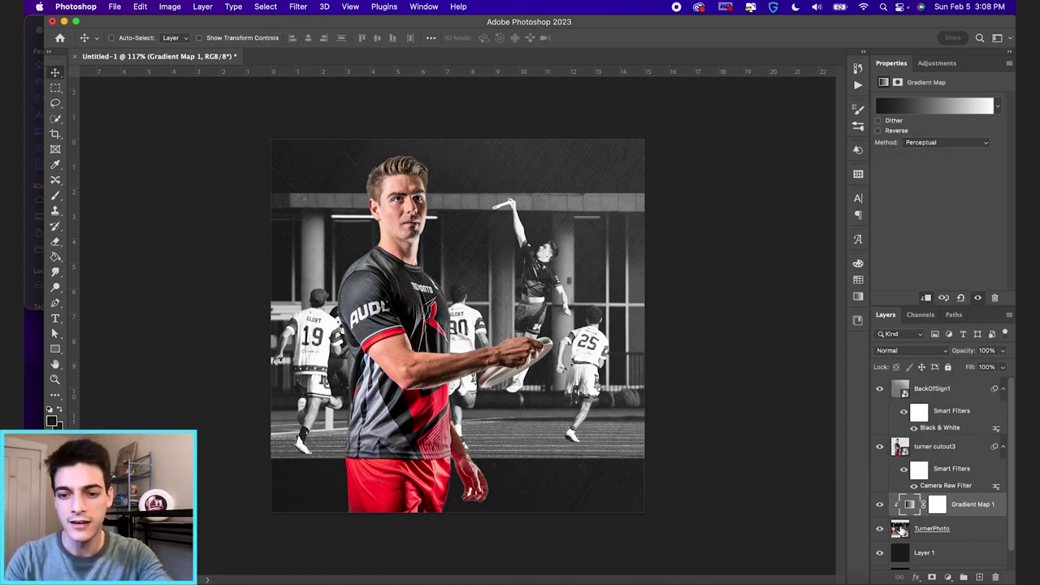
key("alt+bracketleft")
Mask TurnerPhoto to a tall rectangle around the leaping player
key("m")
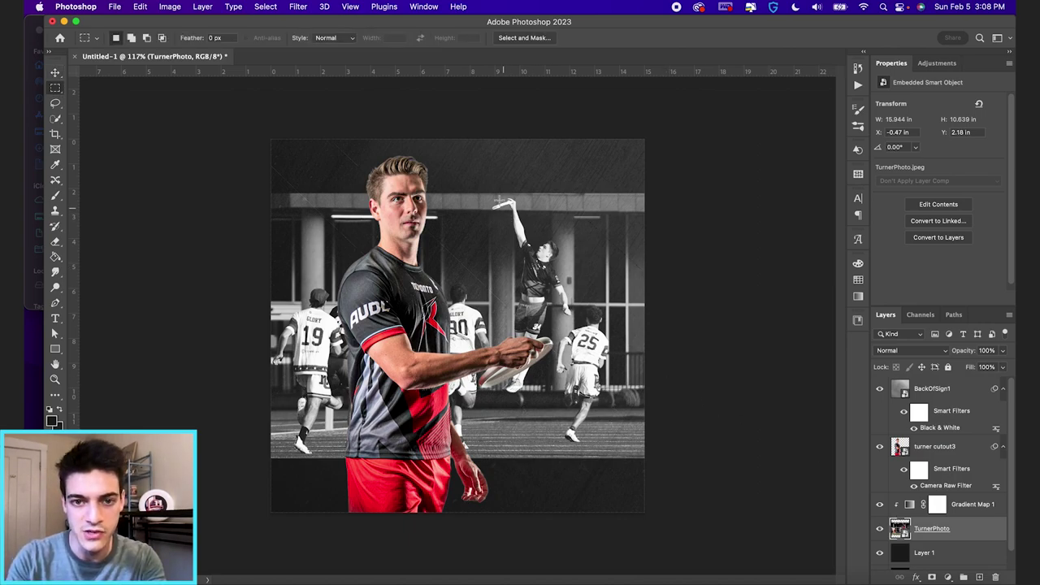
left_click_drag(485, 196, 576, 444)
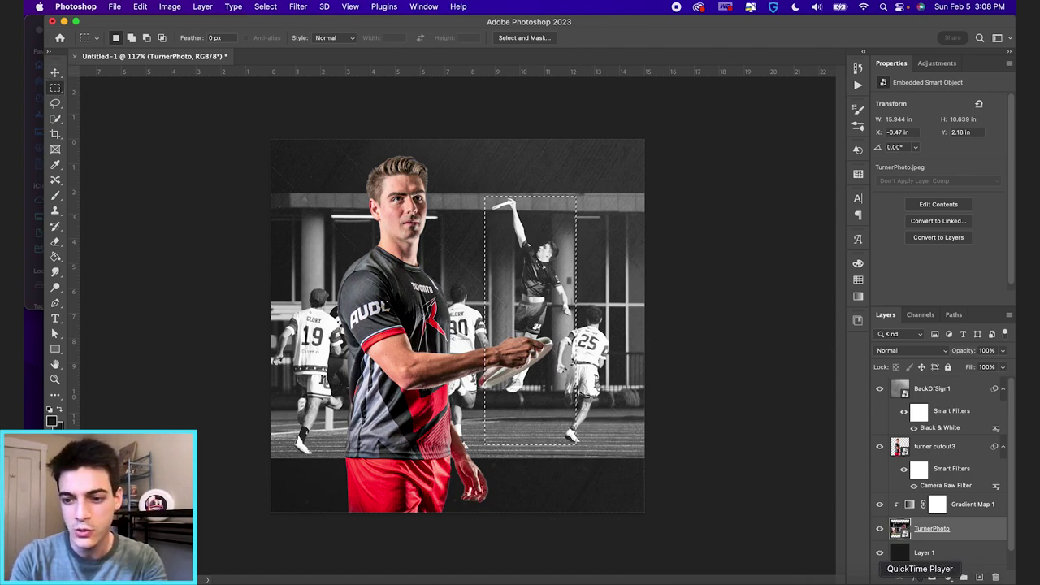
left_click(933, 577)
Move the masked leaping-player panel to the left and enlarge it behind the main player
key("v")
left_click_drag(608, 374, 419, 370)
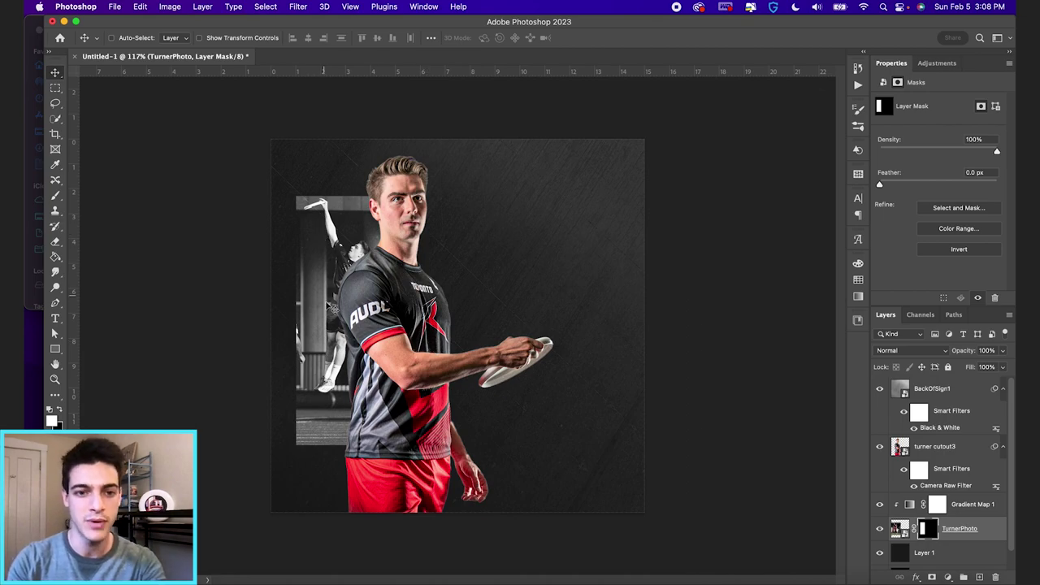
left_click_drag(399, 309, 390, 301)
key("super+t")
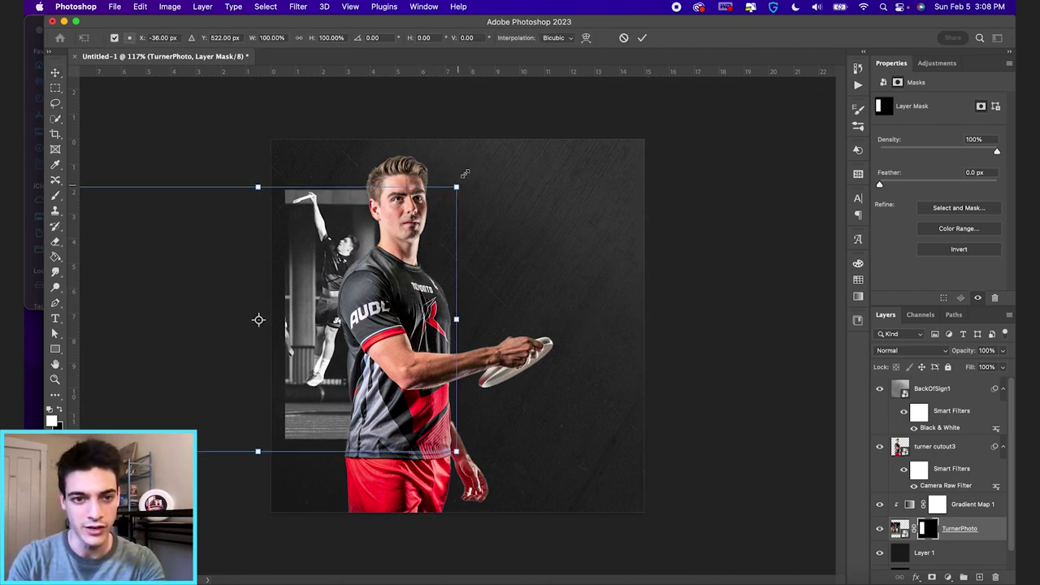
left_click_drag(456, 187, 483, 162)
key("Return")
left_click_drag(464, 272, 456, 274)
left_click(905, 506)
Create Layer 2 and fill a square selection at the lower left
key("super+alt+shift+n")
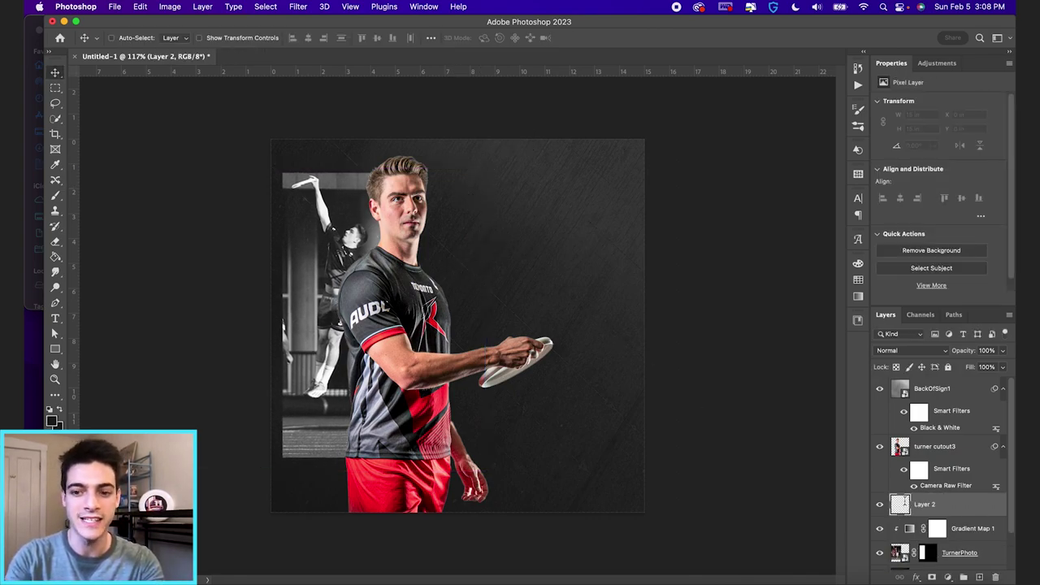
key("m")
left_click_drag(315, 392, 456, 505)
key("v")
key("alt+BackSpace")
key("super+d")
left_click_drag(399, 455, 388, 441)
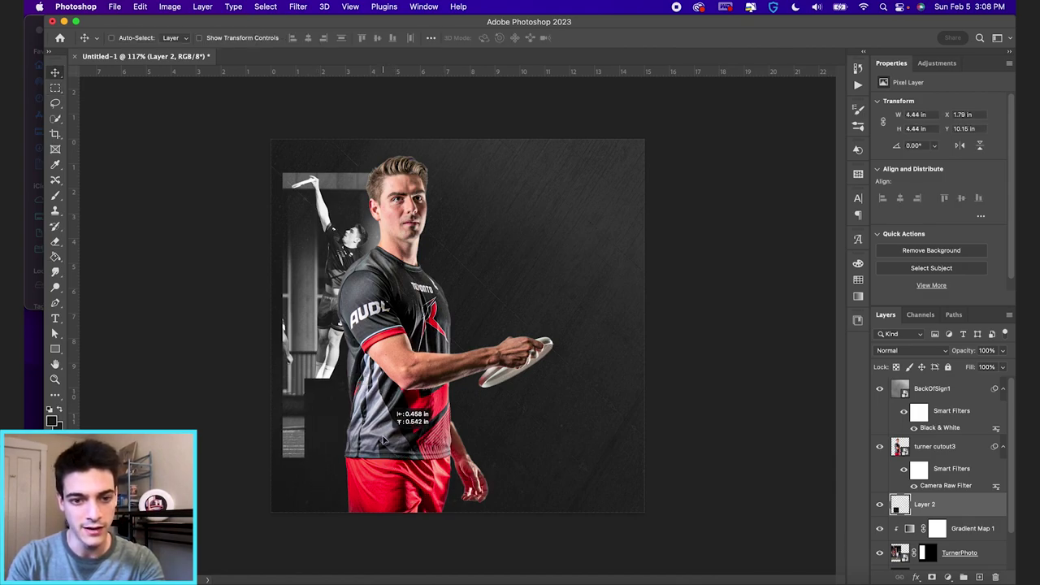
Recolour the square with a mid grey sampled from the image
left_click(859, 279)
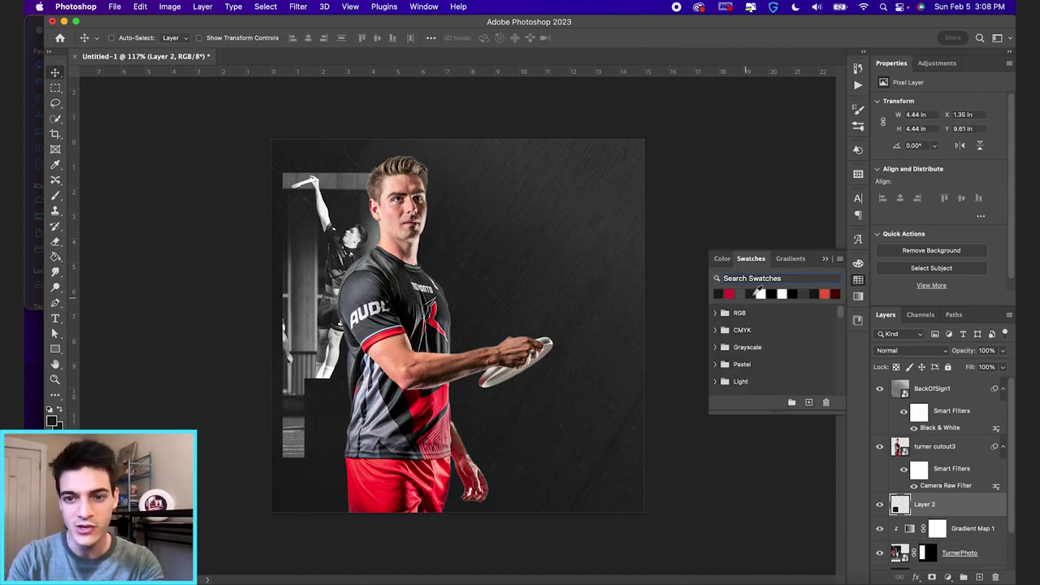
left_click(762, 293)
key("g")
left_click(339, 444)
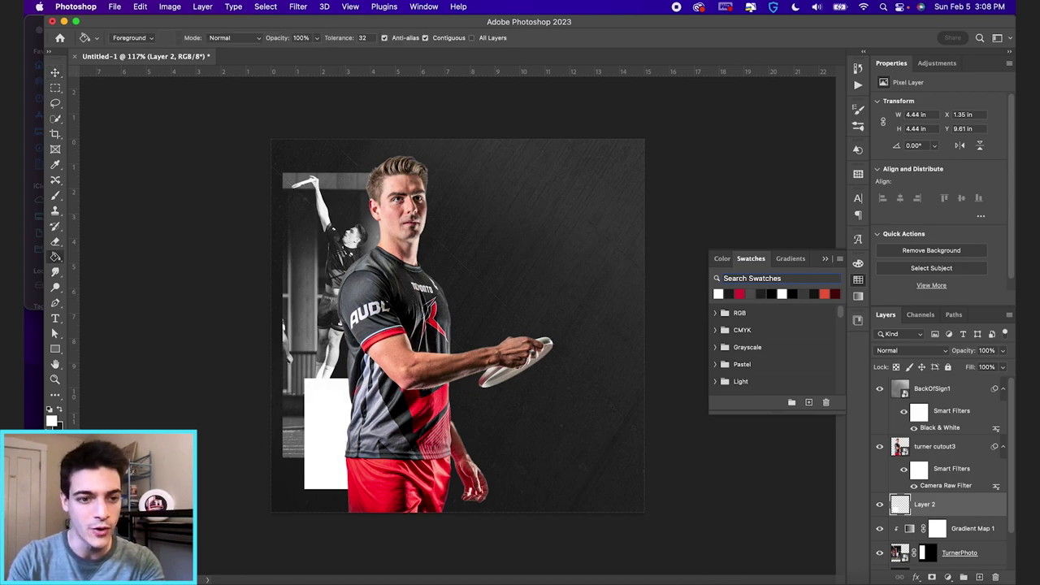
left_click(51, 420)
left_click(385, 453)
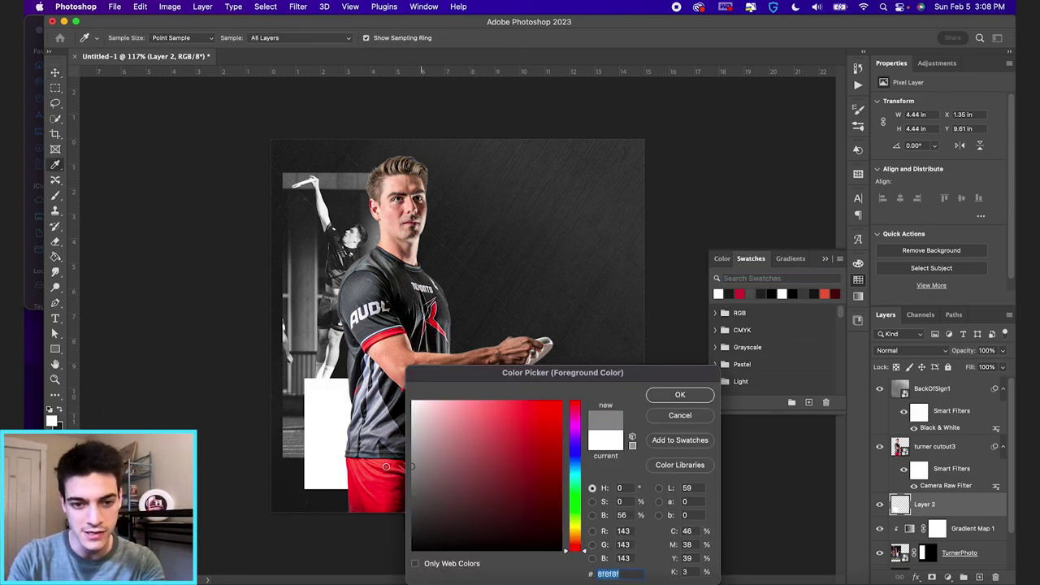
key("Return")
left_click(336, 466)
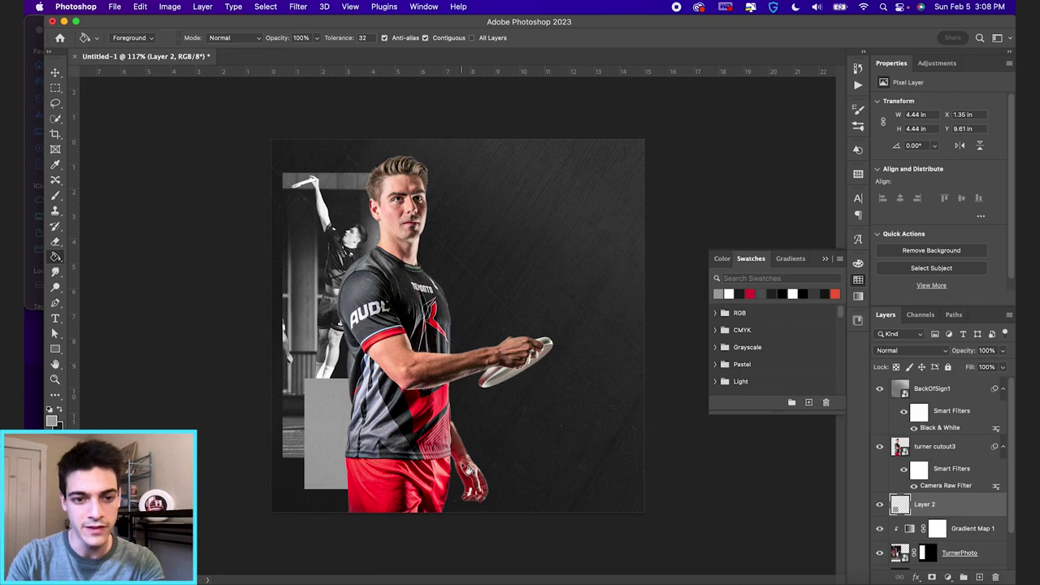
Duplicate the grey square and shrink the copy to about half size
key("super+j")
key("v")
left_click_drag(492, 425, 444, 450)
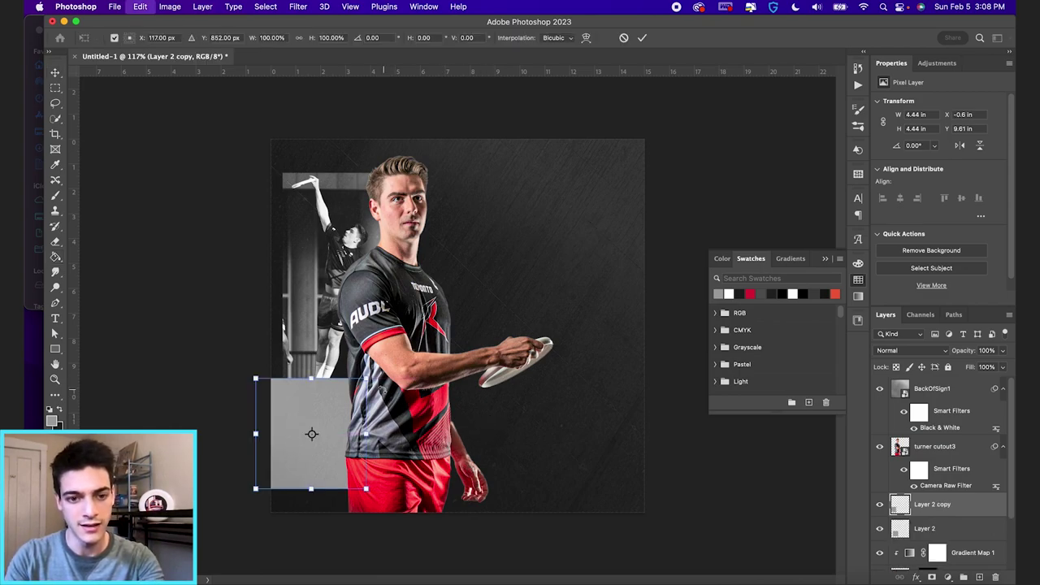
left_click_drag(367, 379, 356, 423)
key("Return")
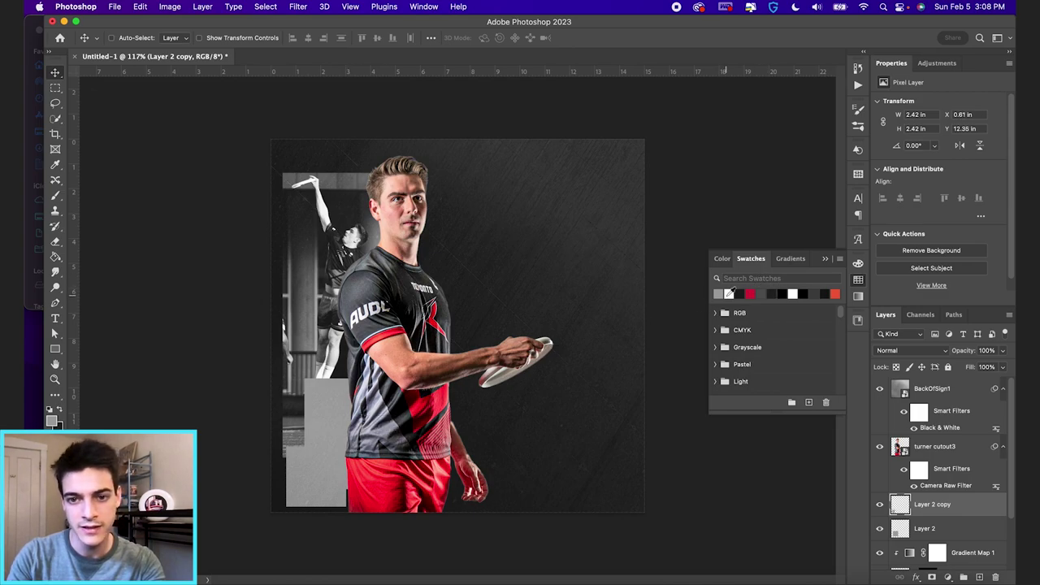
Fill the smaller copy with a light grey sampled from the image
left_click(730, 293)
left_click(51, 418)
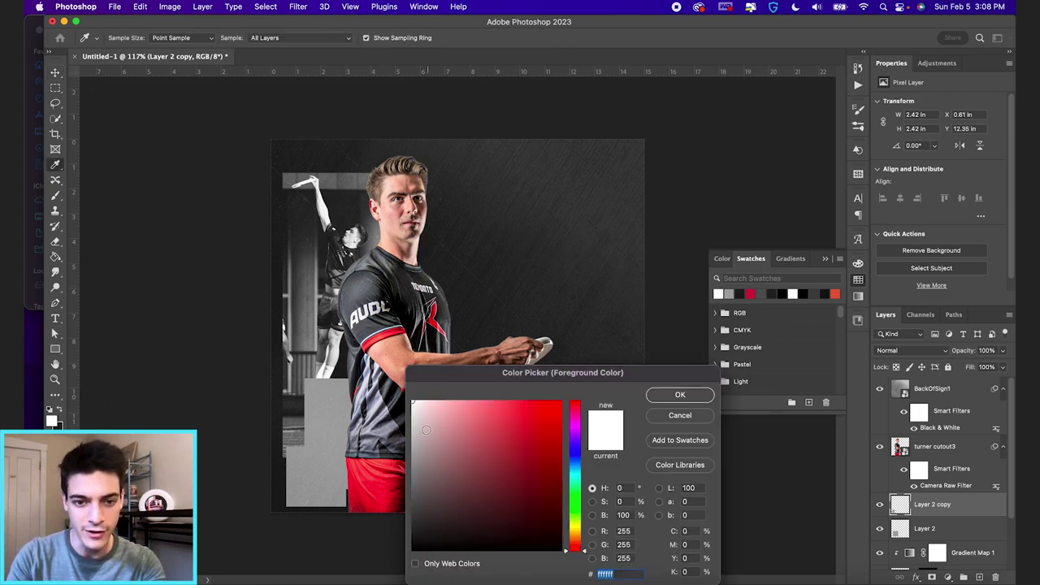
left_click_drag(400, 419, 396, 408)
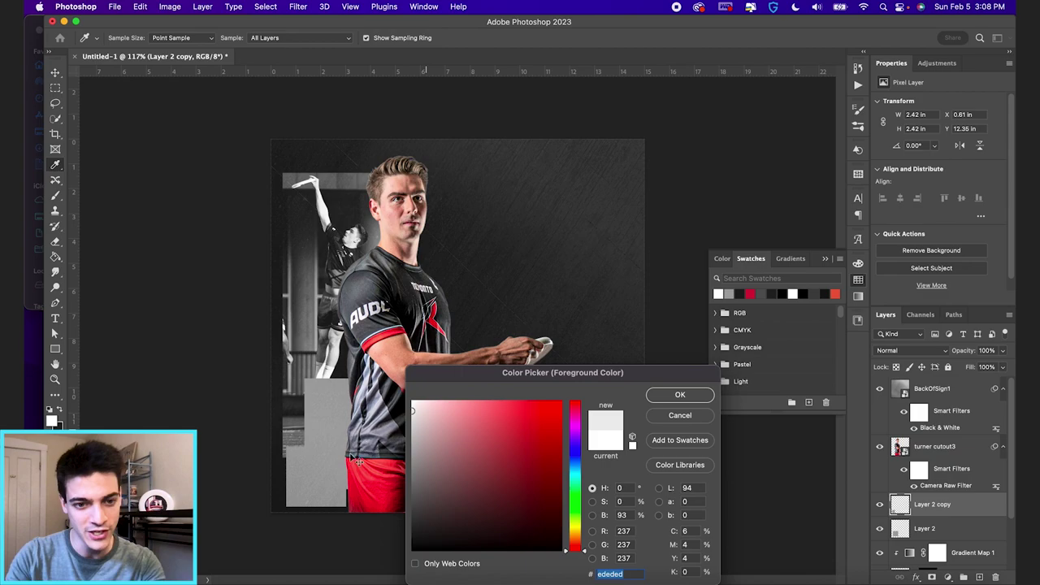
key("Return")
left_click(317, 486)
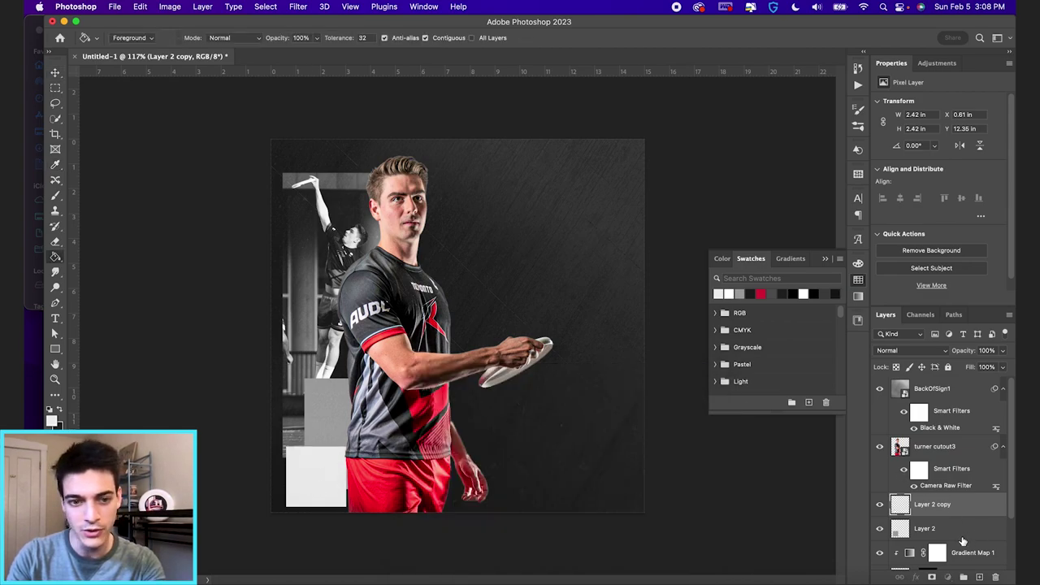
Enlarge the original grey square slightly with Free Transform
left_click(963, 539)
key("v")
key("ctrl+t")
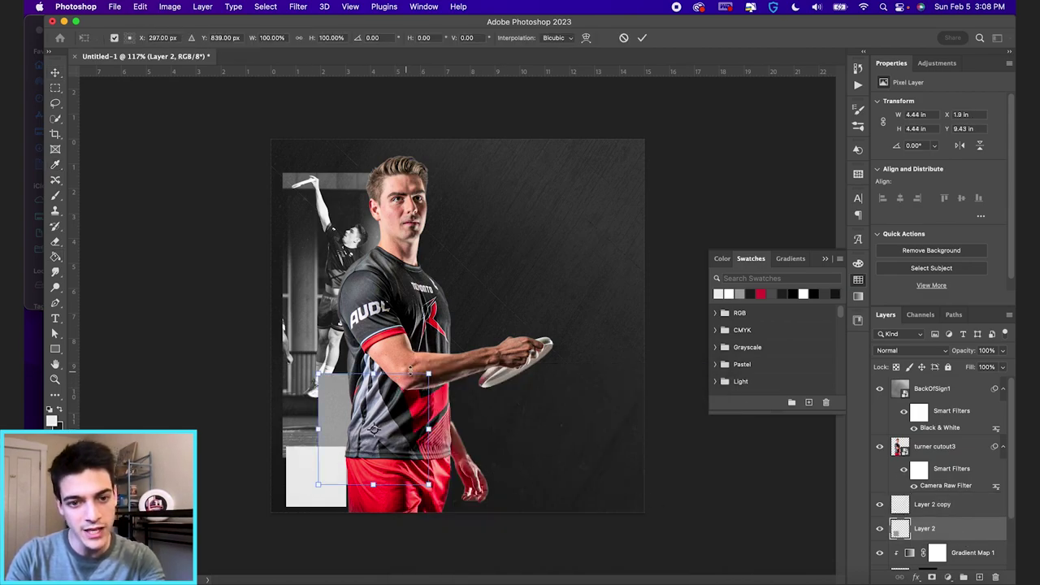
left_click_drag(428, 374, 435, 368)
key("Return")
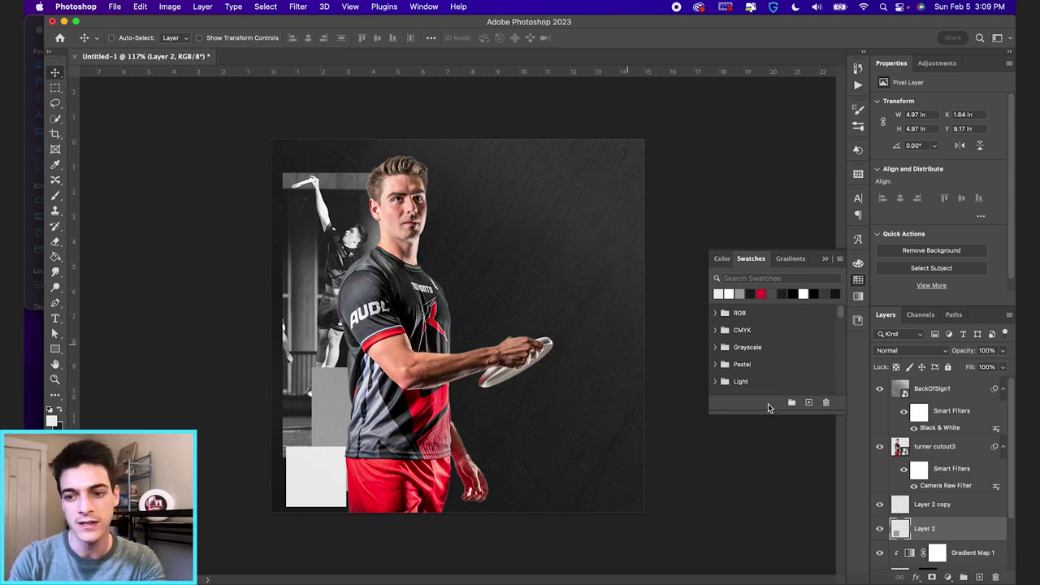
Lower the TurnerPhoto layer's opacity to 73% in the Layers panel
scroll(915, 497, "down", 2)
left_click(900, 526)
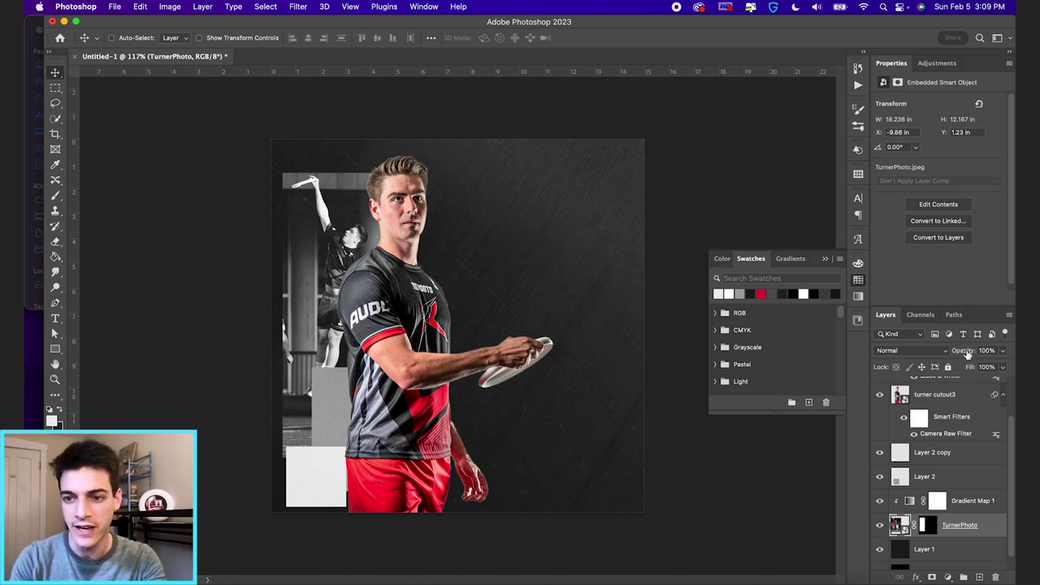
left_click_drag(968, 351, 953, 355)
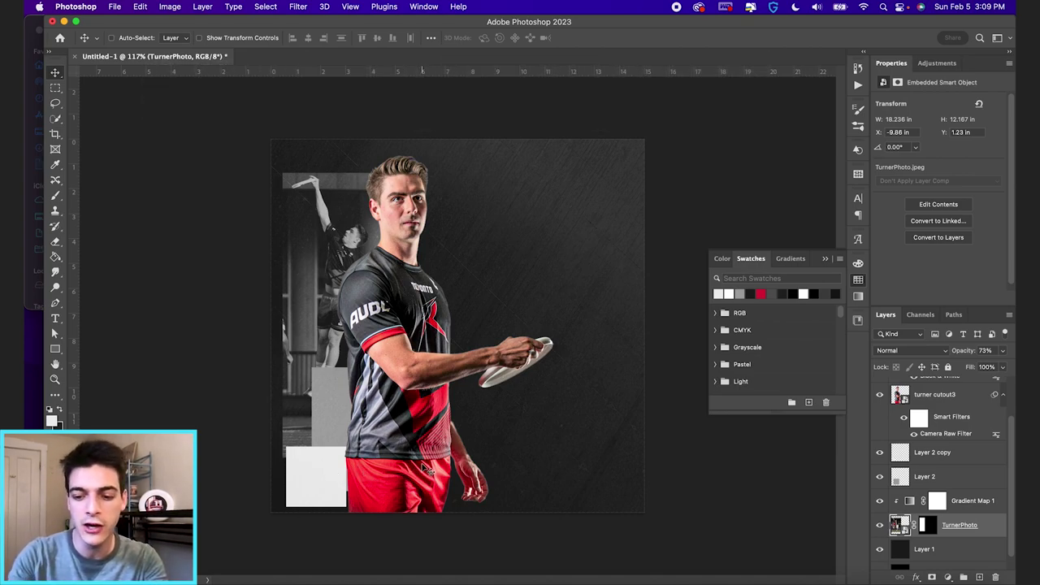
key("super+semicolon")
Show the grid over the canvas while hiding the guides
key("super+apostrophe")
key("super+semicolon")
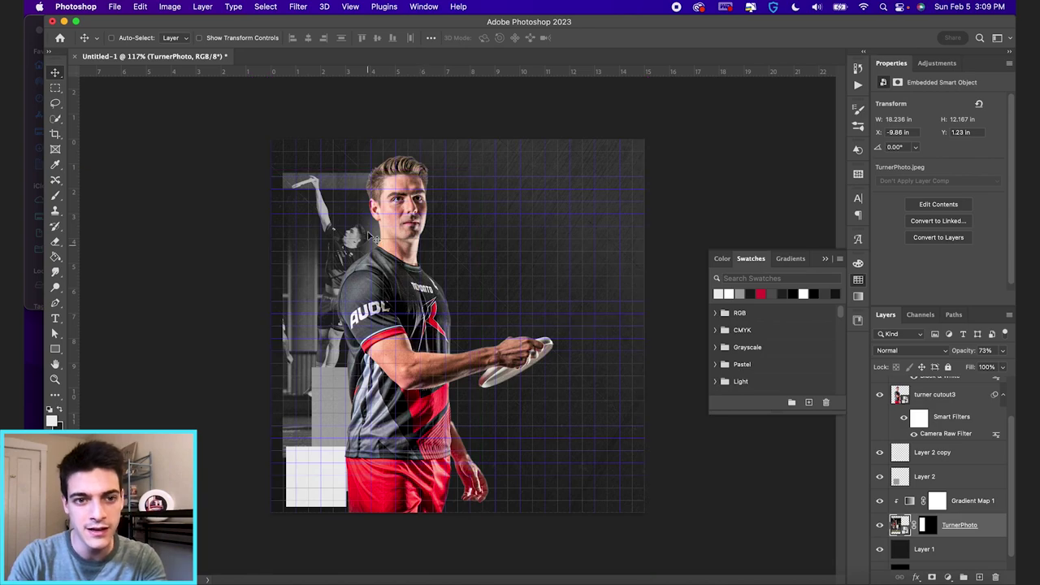
scroll(455, 235, "up", 3)
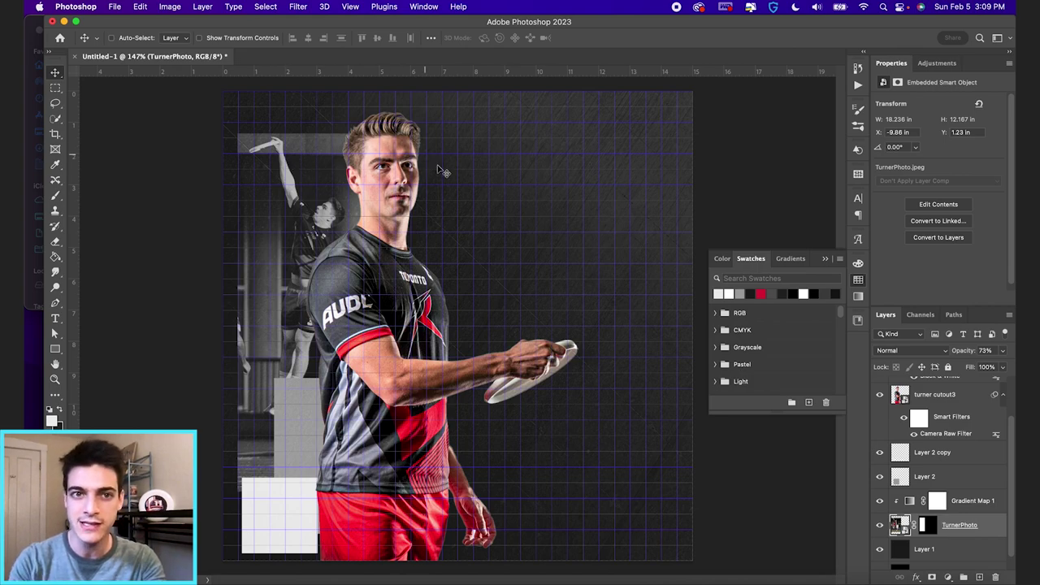
Create a New Guide Layout with 1 in top, left, bottom and right margins
left_click(355, 7)
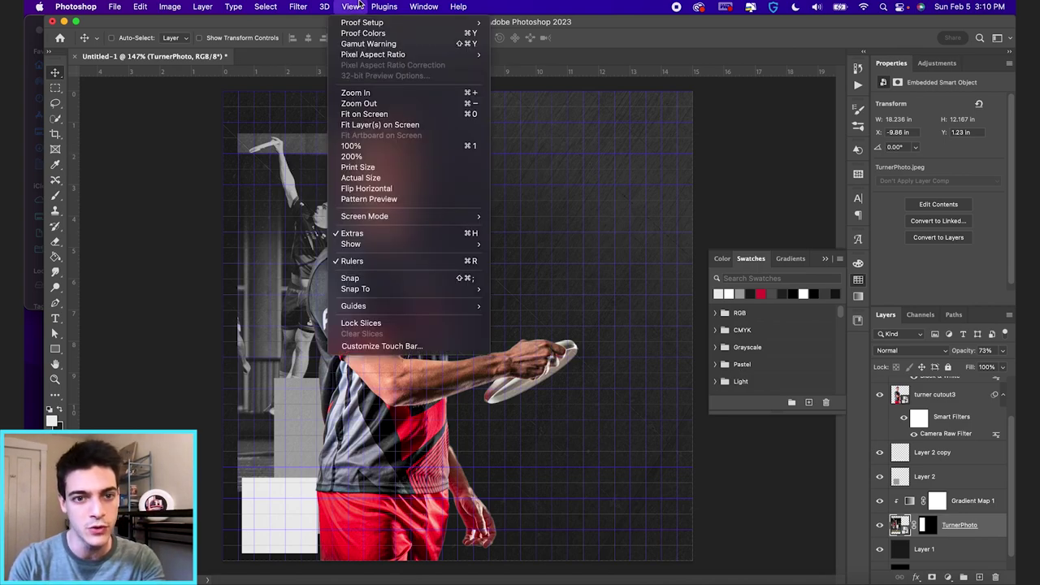
mouse_move(423, 305)
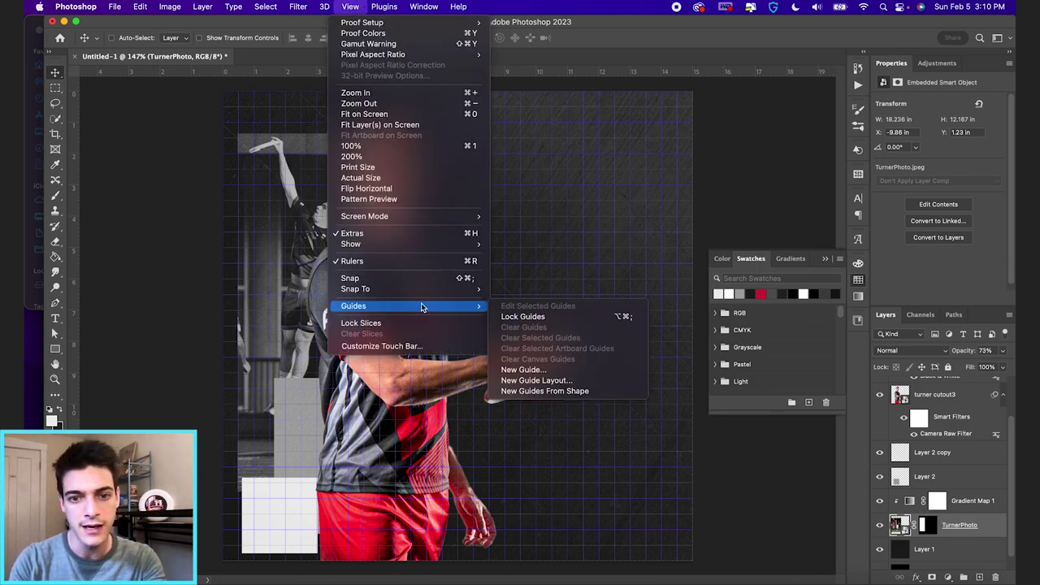
left_click(545, 381)
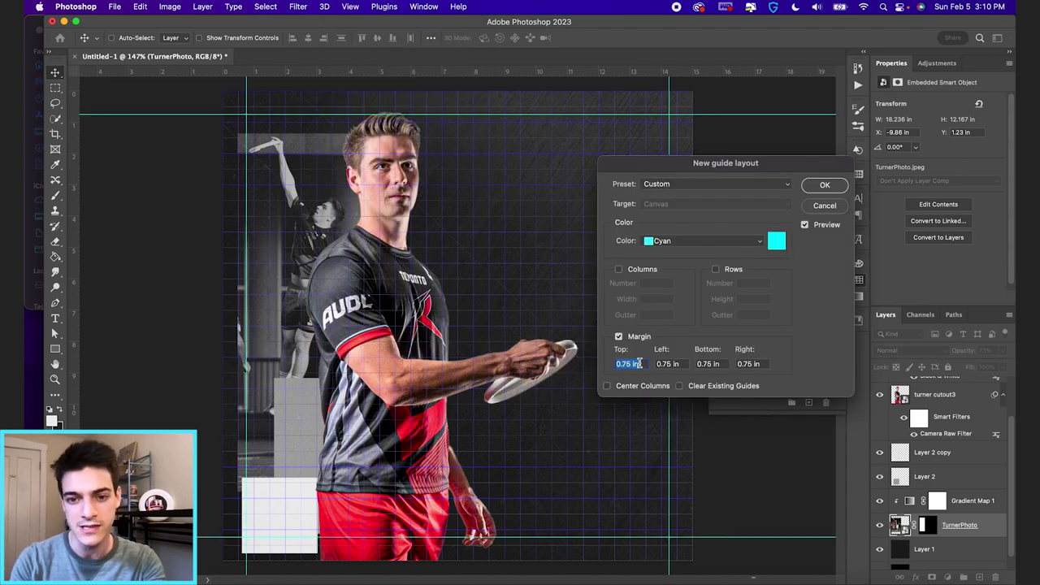
type("1")
key("Tab")
type("1")
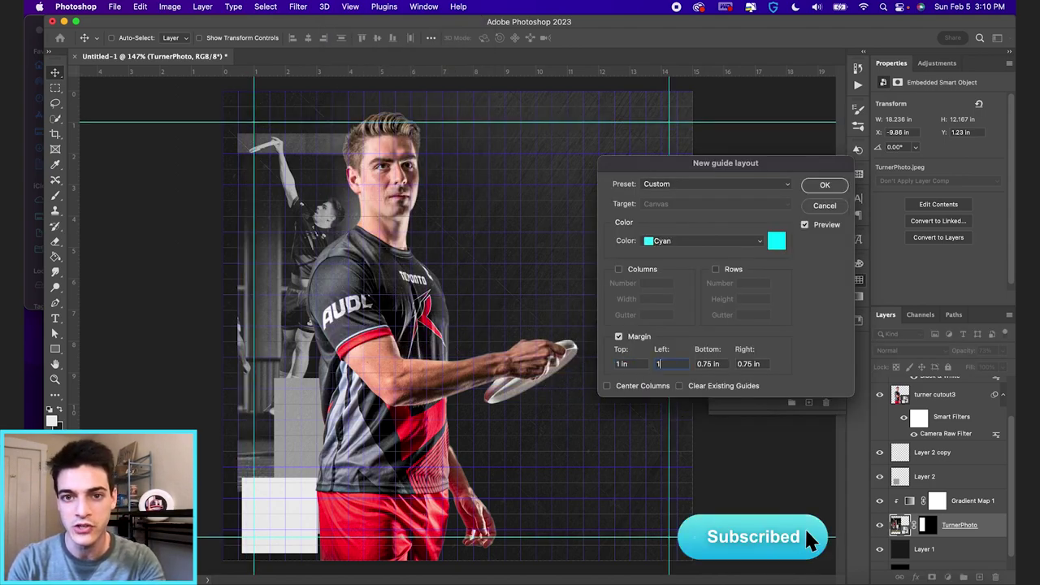
key("Tab")
type("1")
key("Tab")
type("1")
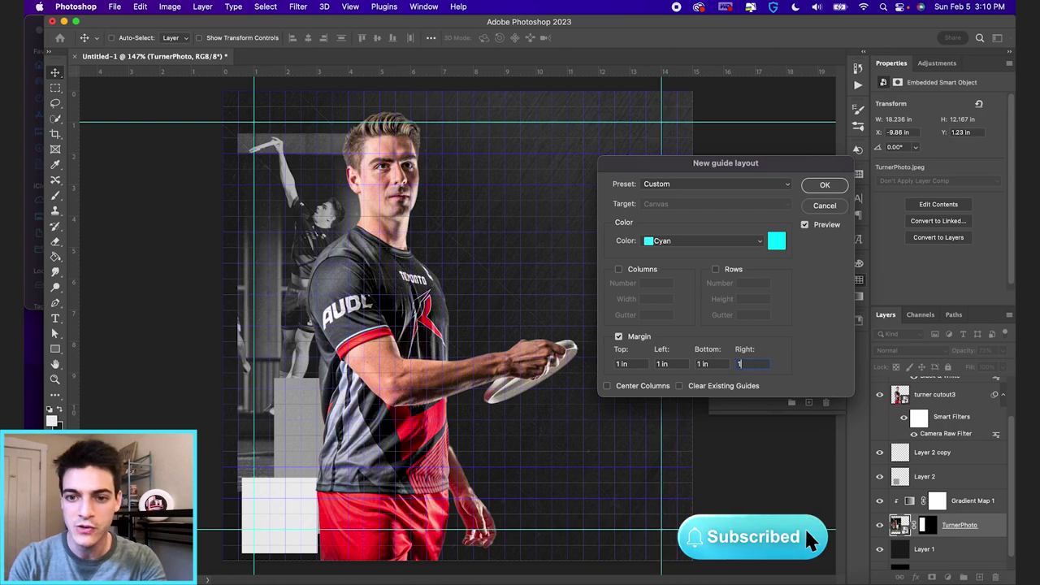
left_click(823, 186)
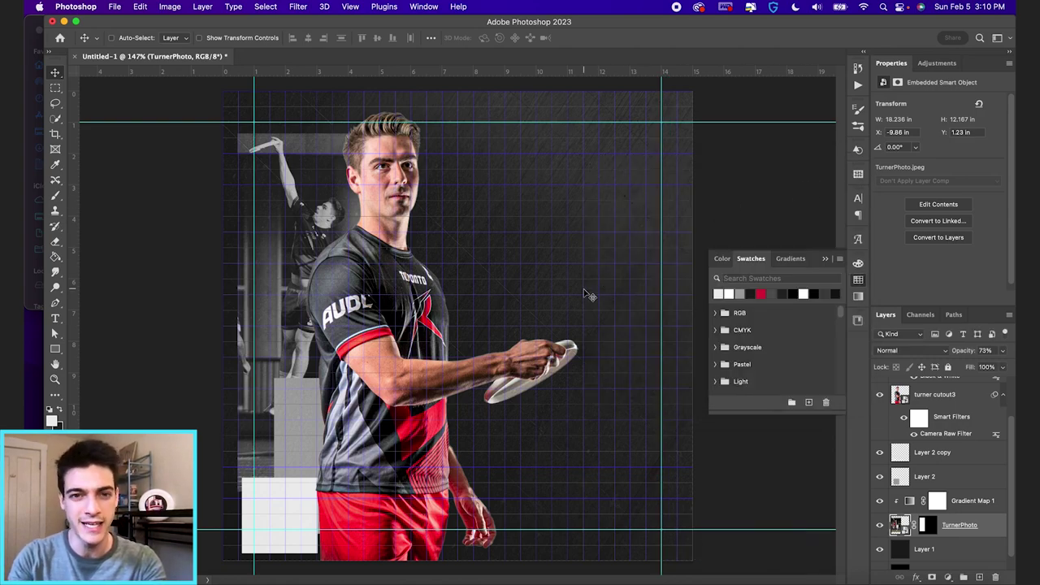
key("super+apostrophe")
key("super+apostrophe")
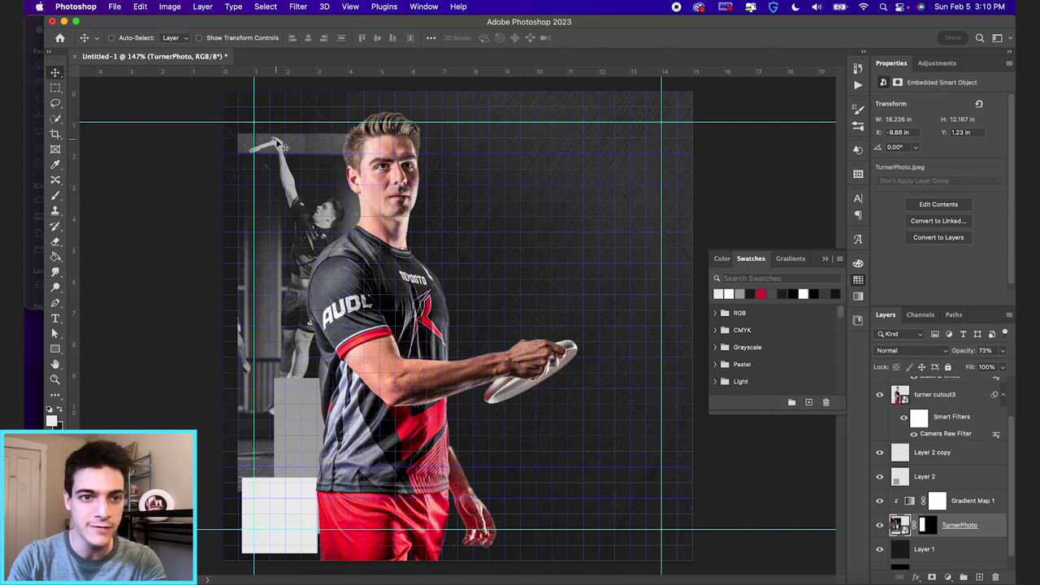
Snap the TurnerPhoto background, grey Layer 2 and white Layer 2 copy to the margin guides
scroll(277, 142, "up", 6)
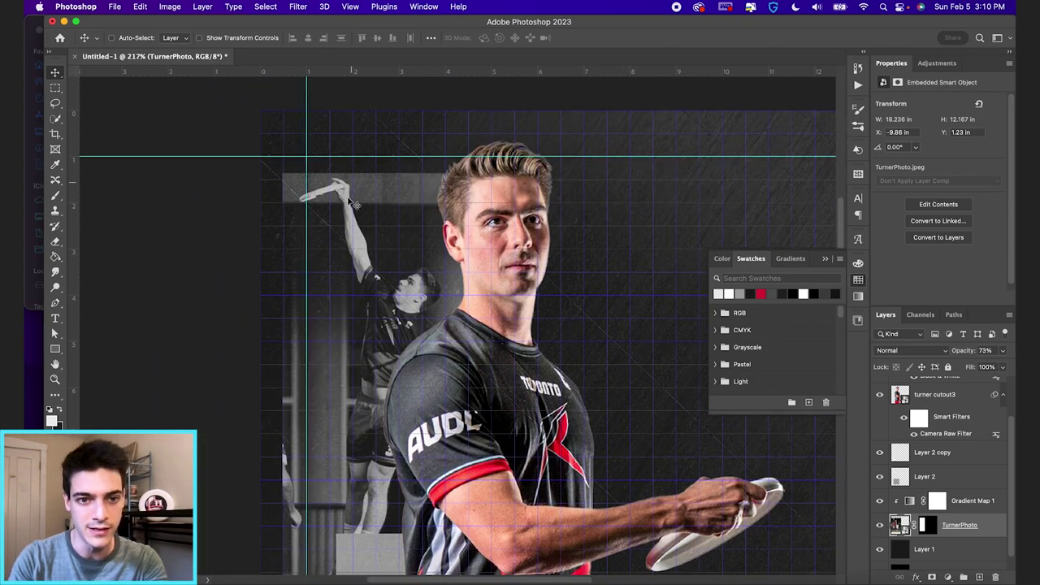
left_click_drag(355, 282, 377, 265)
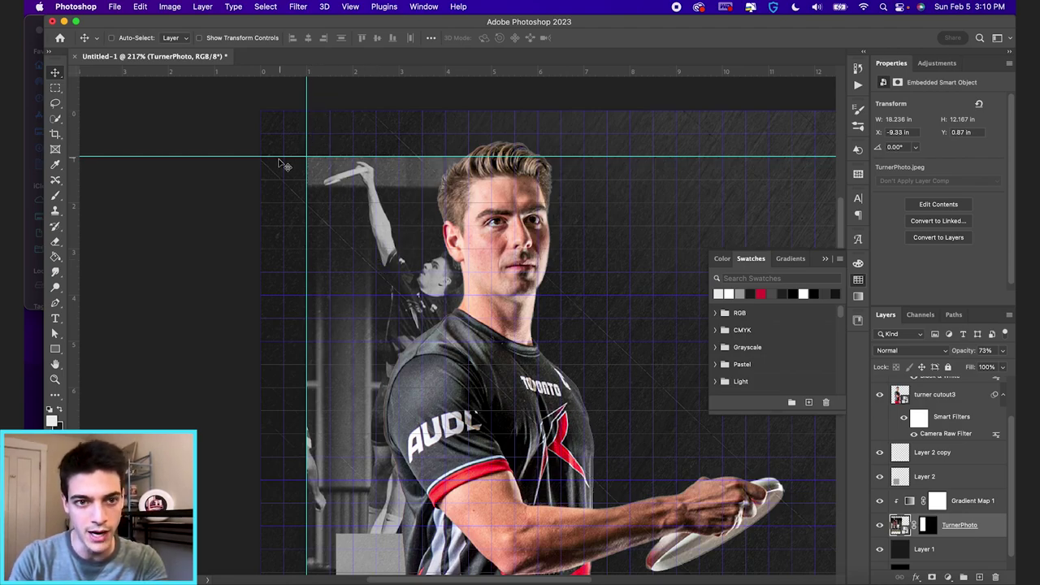
scroll(287, 177, "down", 3)
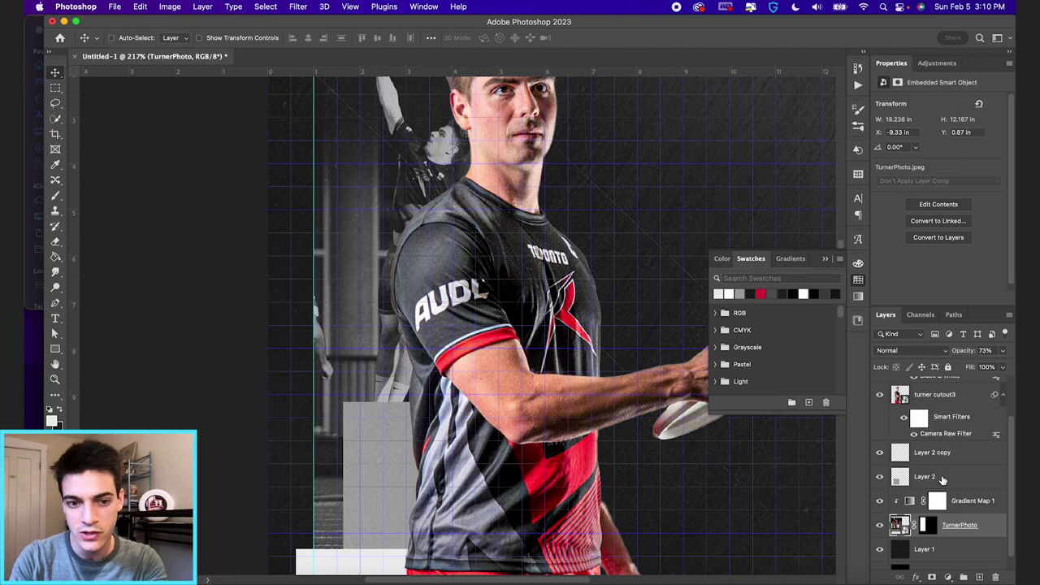
left_click(943, 481)
scroll(366, 357, "down", 3)
left_click_drag(360, 362, 377, 351)
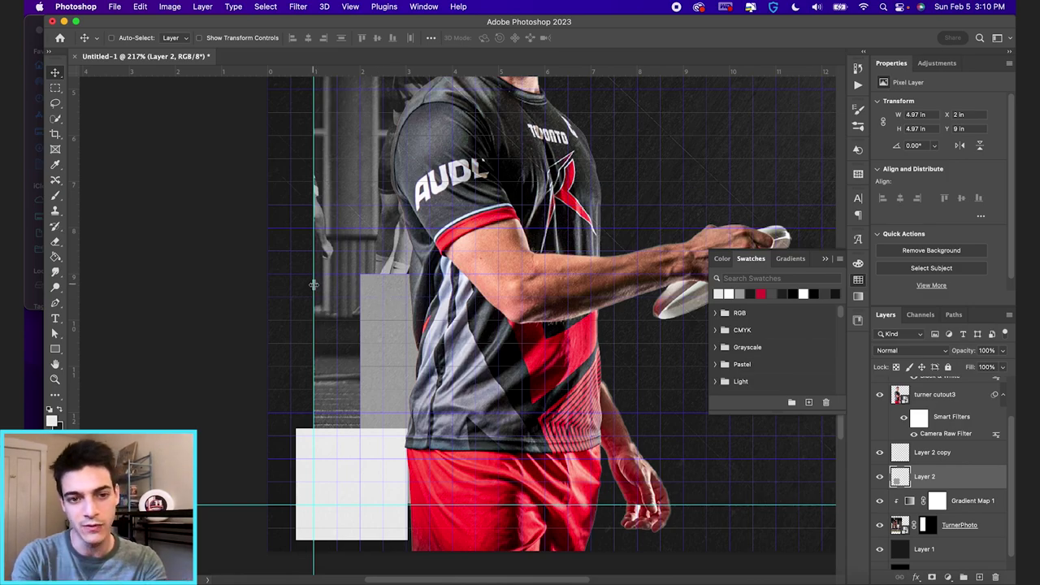
left_click(949, 456)
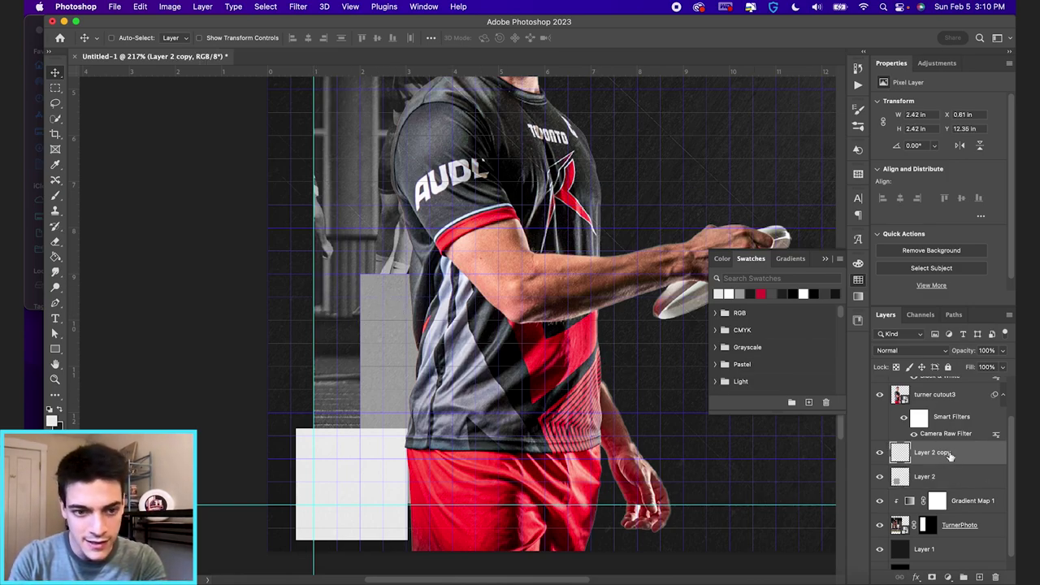
scroll(357, 448, "down", 3)
left_click_drag(358, 448, 373, 408)
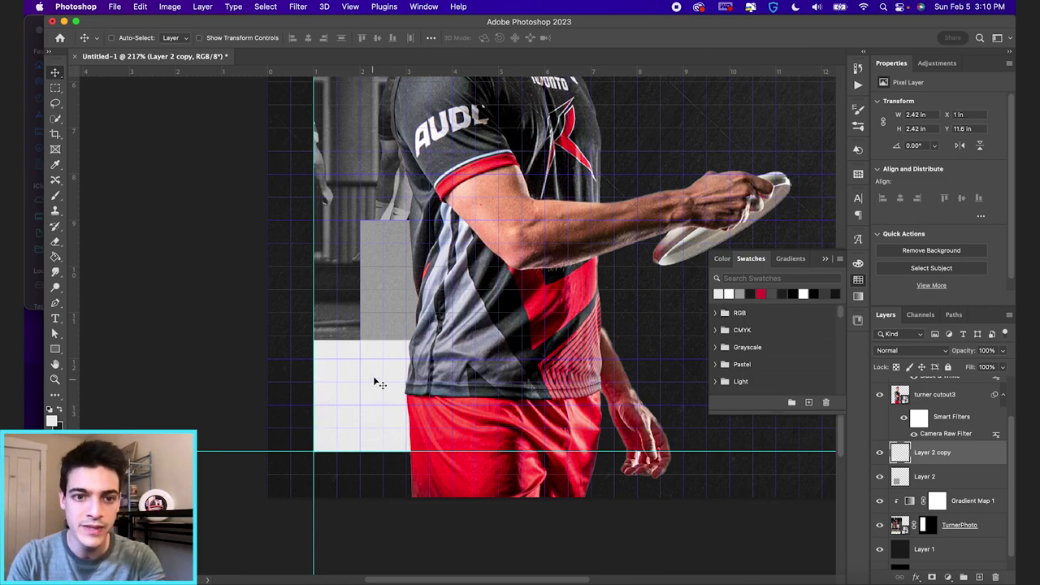
Shrink the white Layer 2 copy square to about 2 inches, then hide the guides
key("ctrl+t")
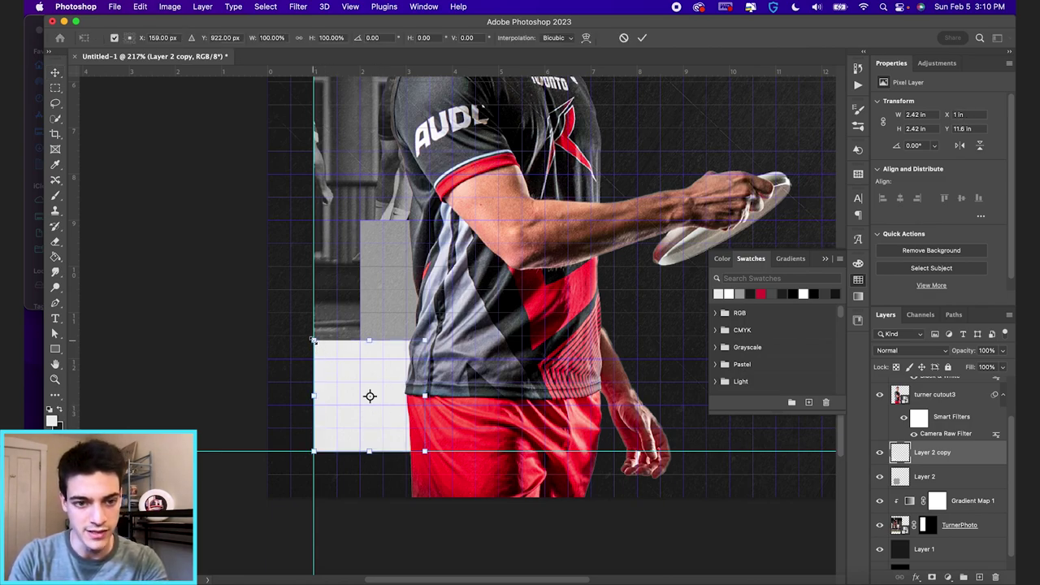
left_click_drag(316, 340, 382, 358)
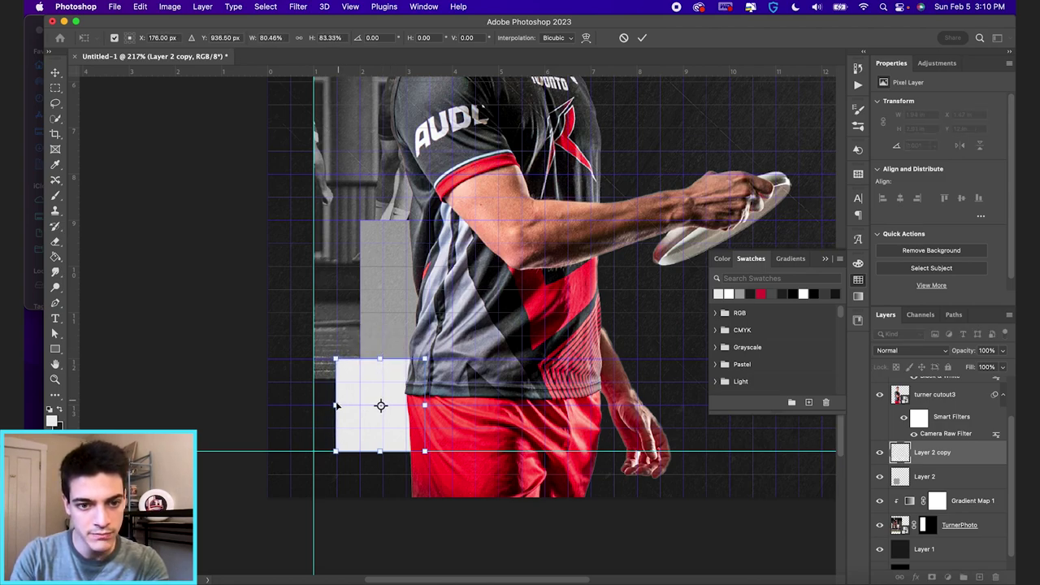
left_click_drag(336, 406, 338, 405)
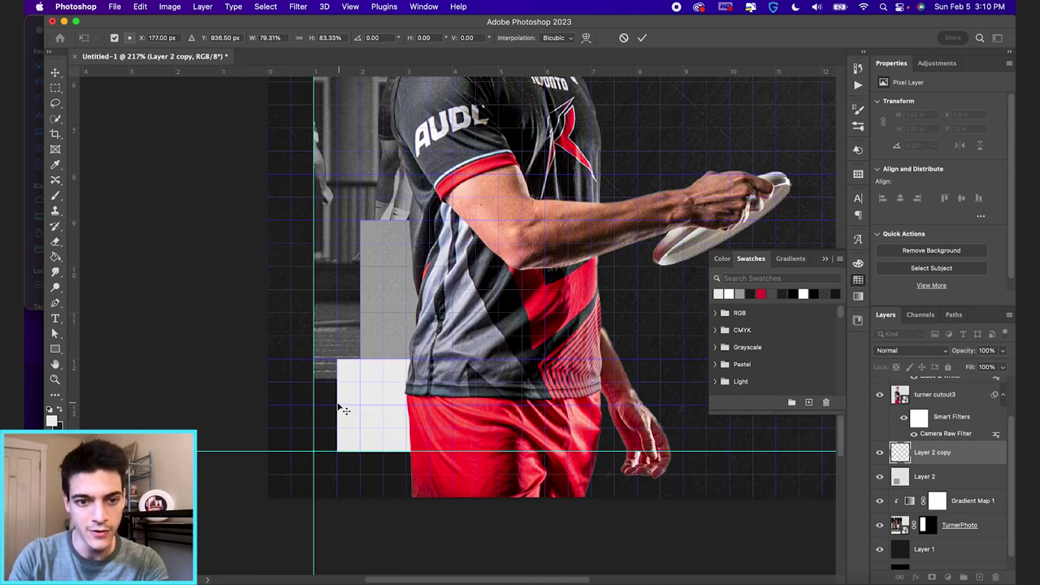
key("Return")
scroll(377, 399, "down", 1)
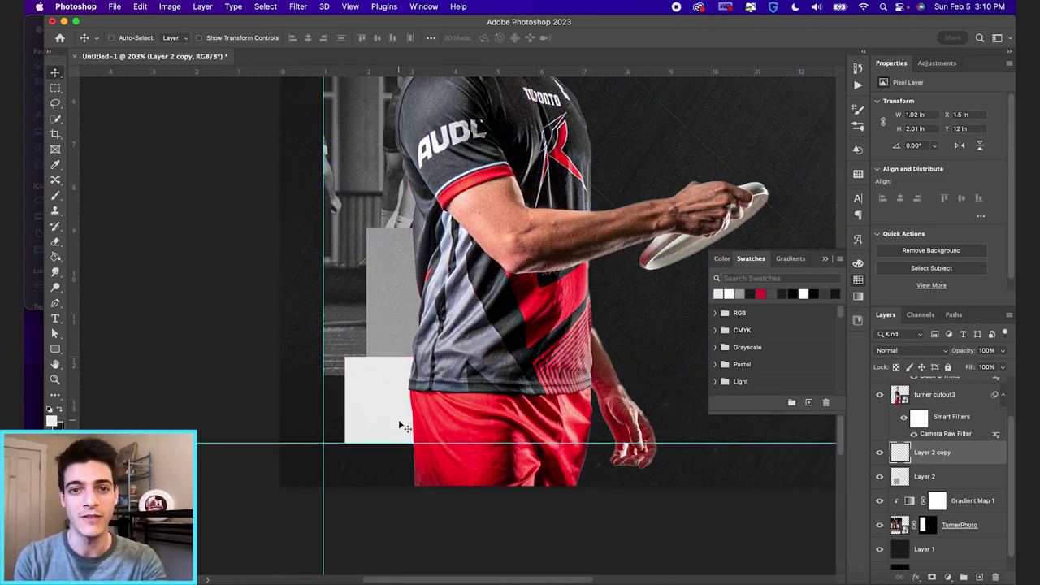
scroll(399, 421, "down", 4)
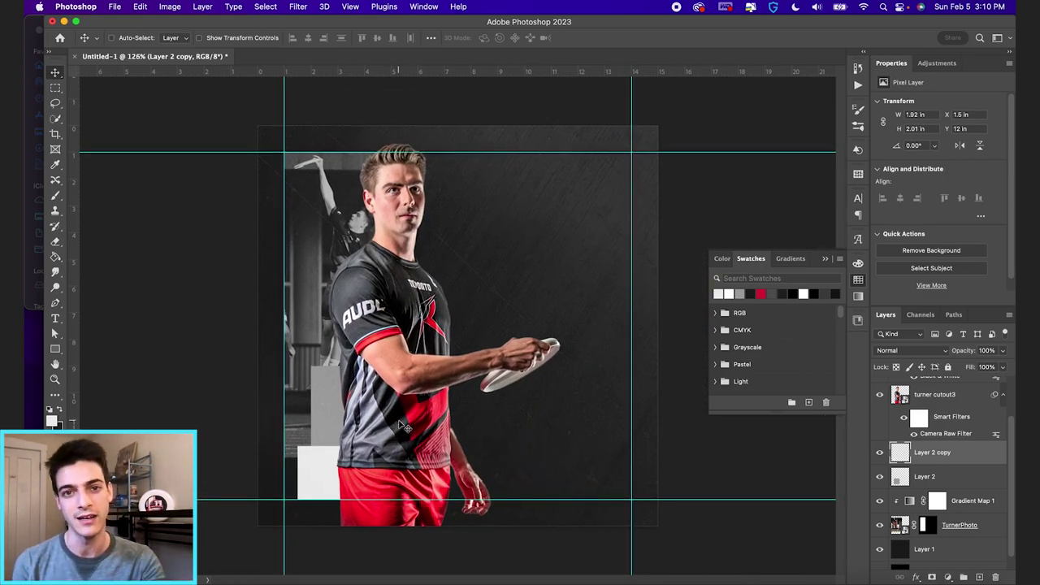
key("ctrl+semicolon")
scroll(439, 425, "up", 1)
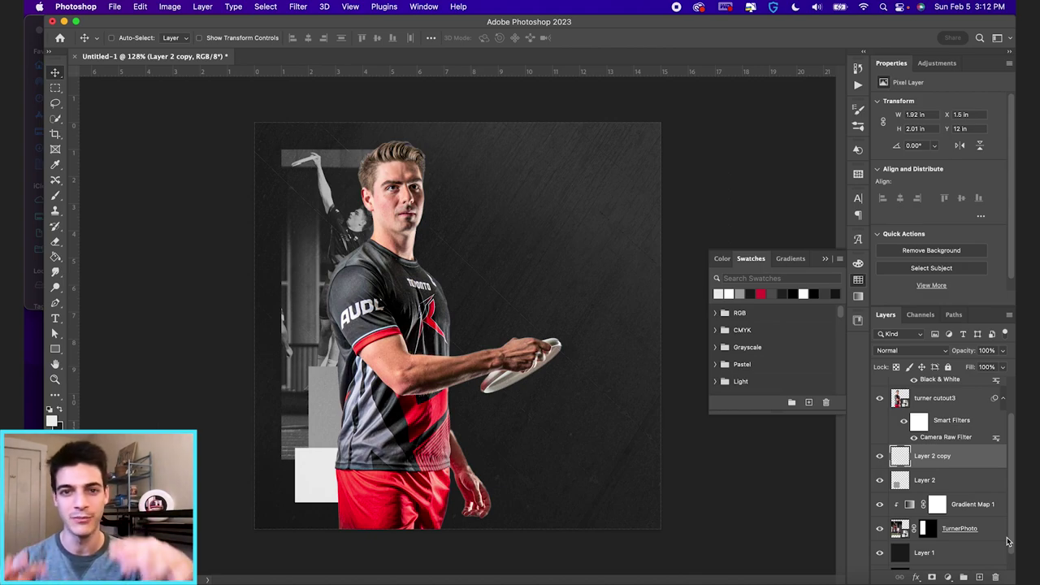
left_click(965, 533)
scroll(947, 471, "up", 2)
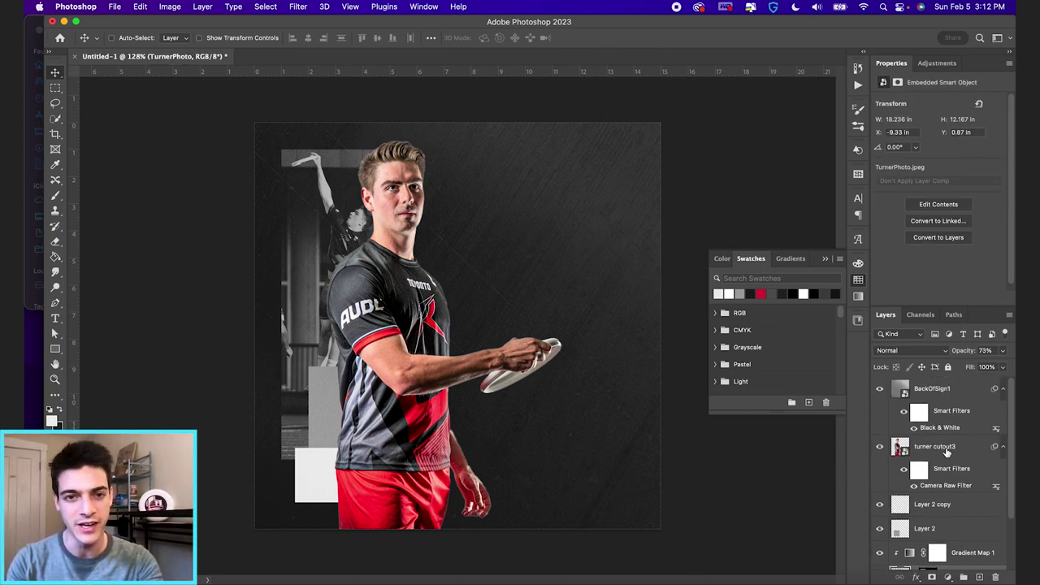
left_click(946, 453, "shift")
key("super+t")
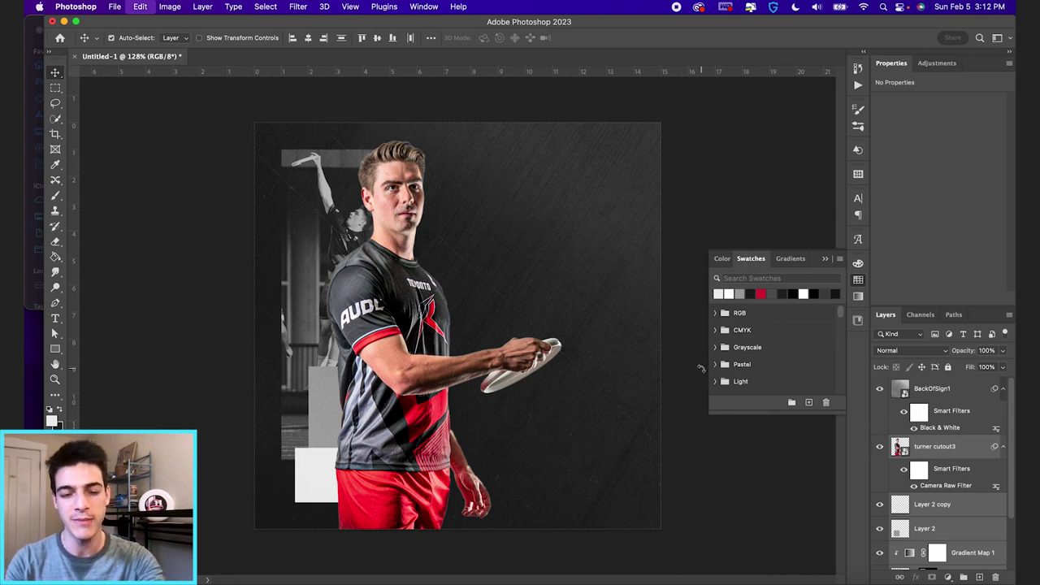
left_click_drag(562, 140, 444, 281)
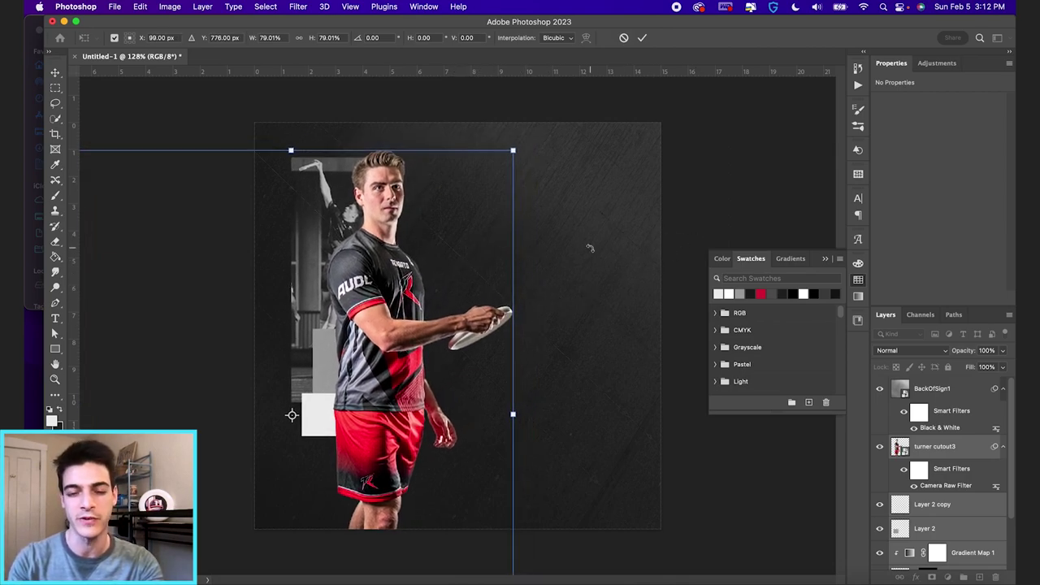
left_click(624, 38)
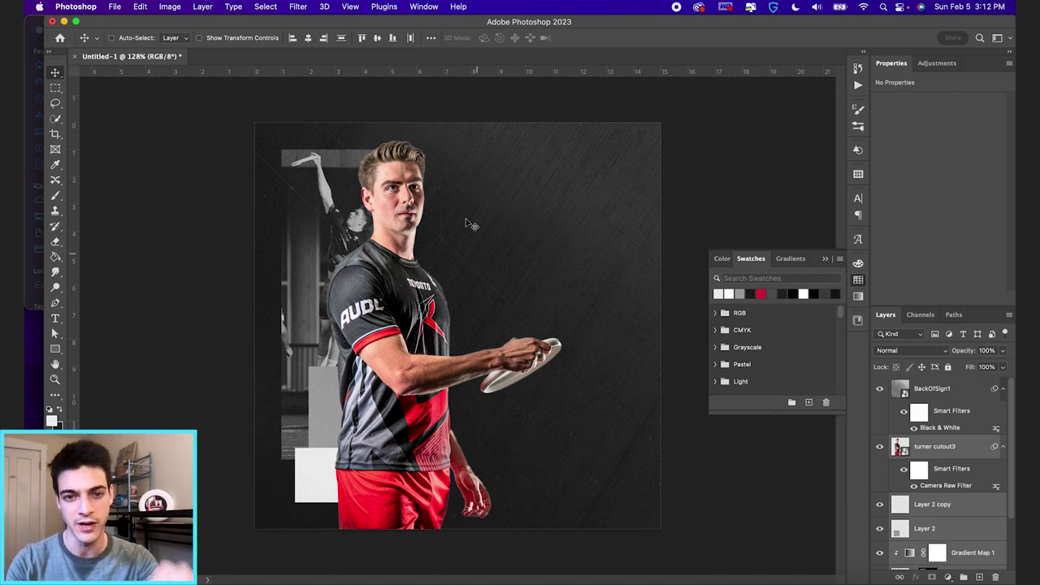
left_click(903, 505)
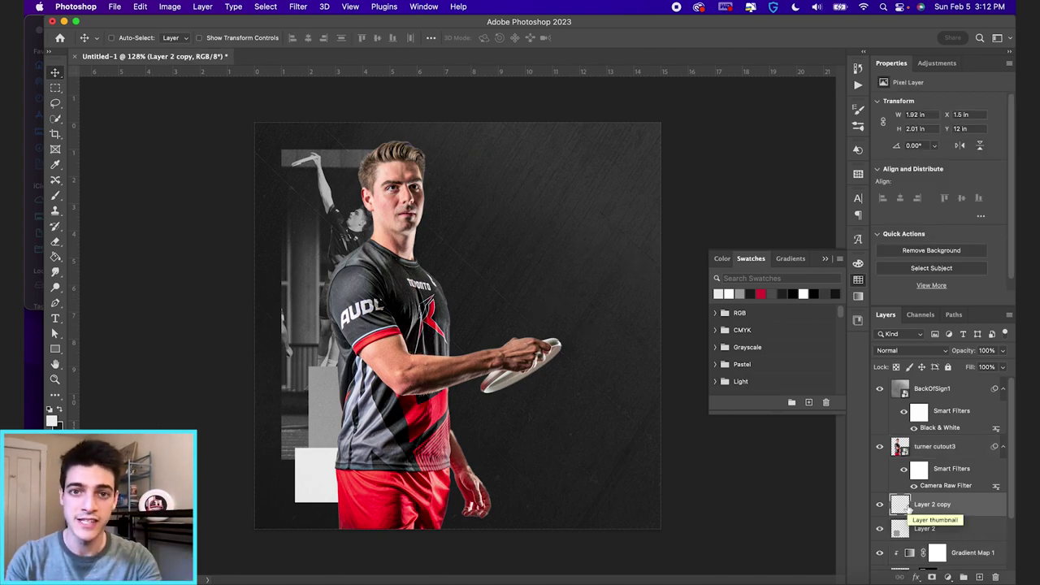
On a new layer, type TURNER in Dharma Gothic M Bold
key("super+shift+alt+n")
key("t")
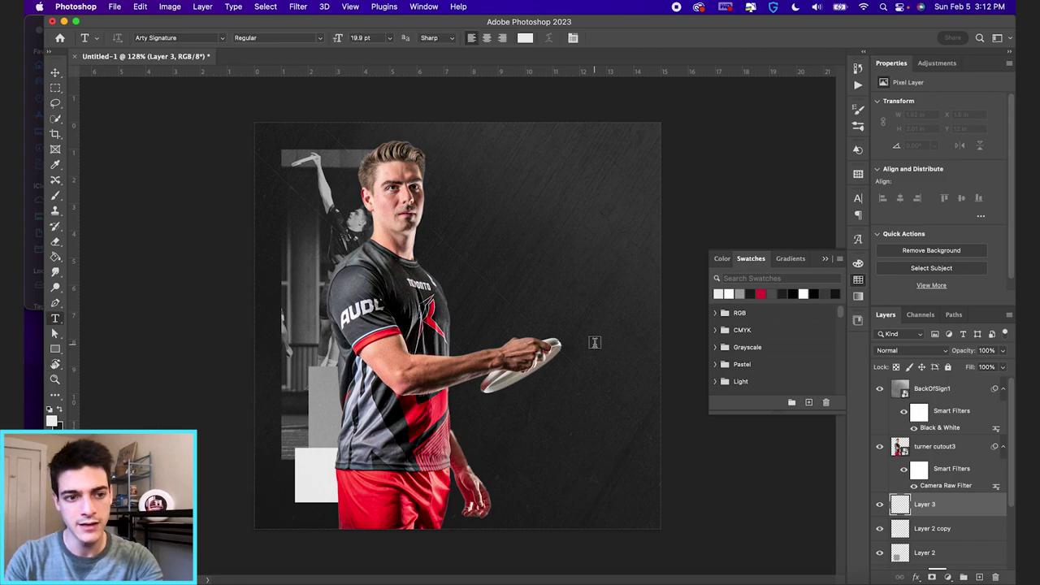
left_click(527, 230)
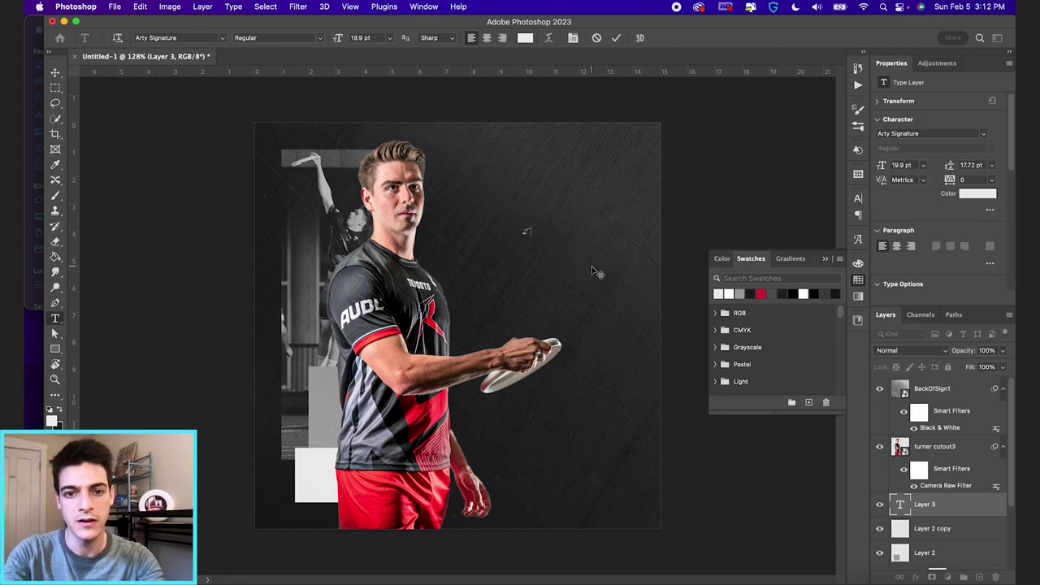
left_click(179, 37)
type("DHRAM")
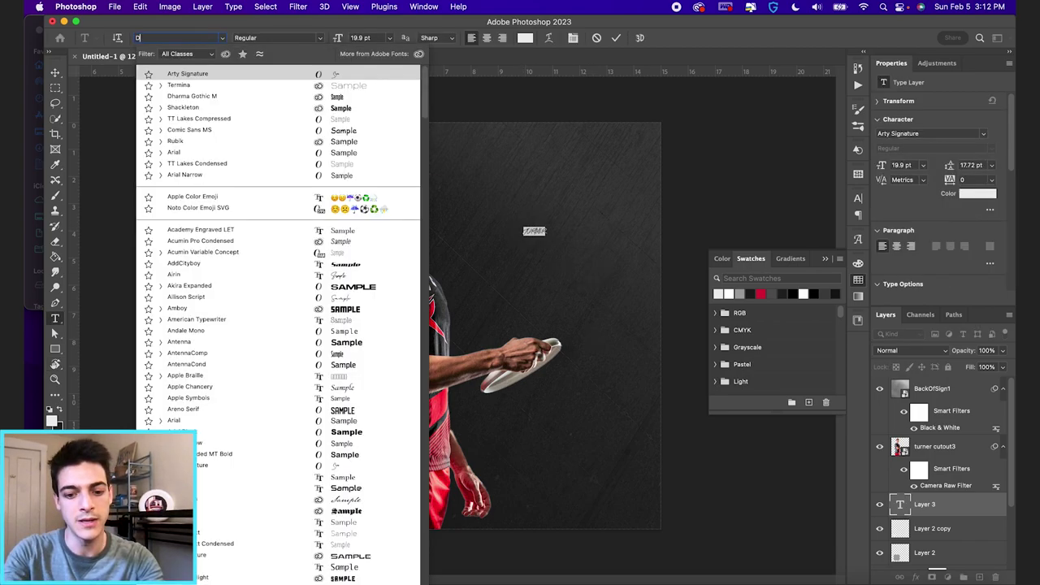
key("BackSpace")
key("BackSpace")
type("ARMA")
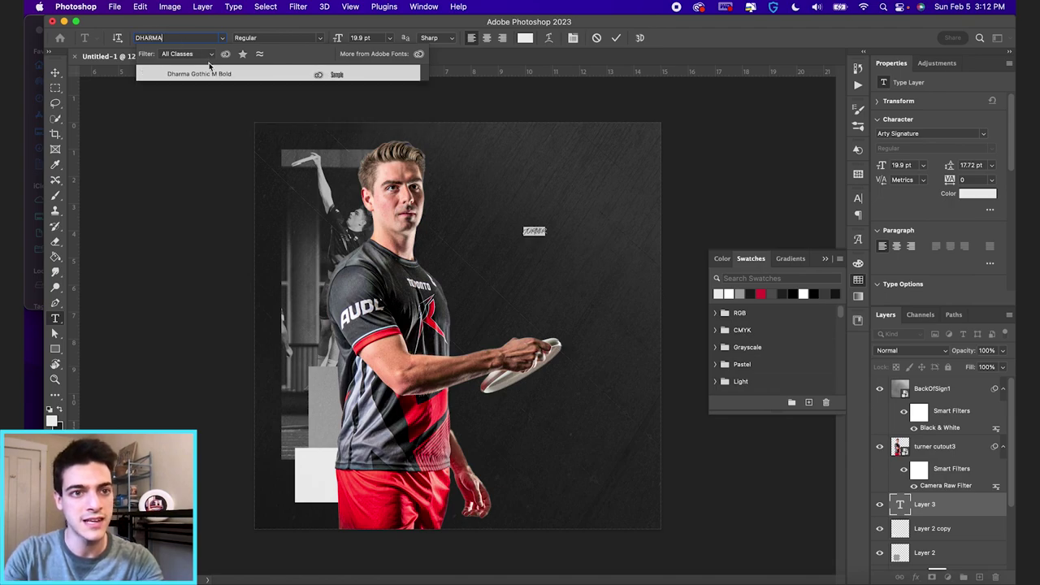
left_click(210, 74)
type("TURNER")
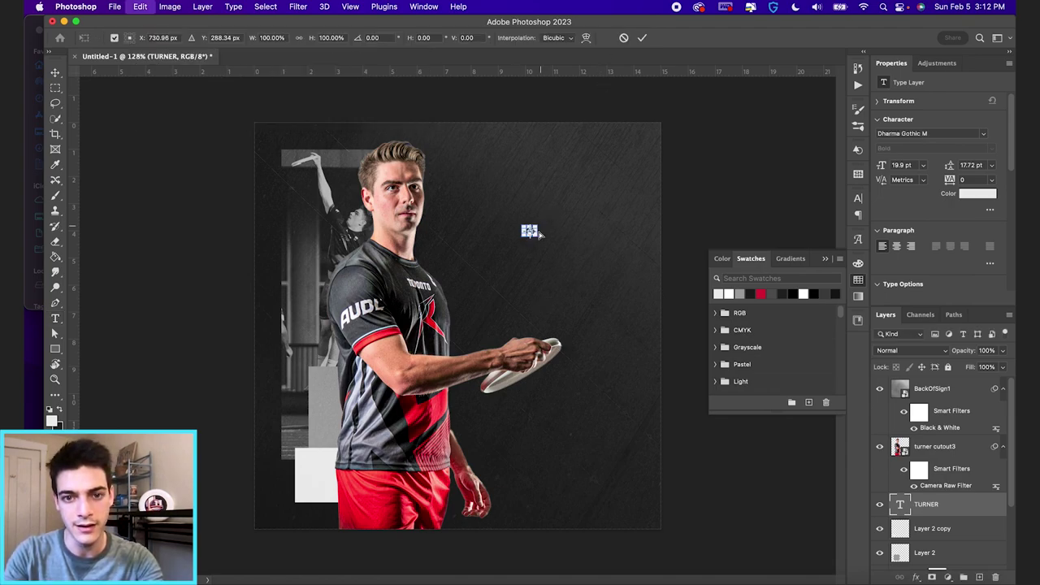
Scale TURNER up, rotate it -90° to run vertically, and move it left behind the player
left_click_drag(540, 225, 632, 163)
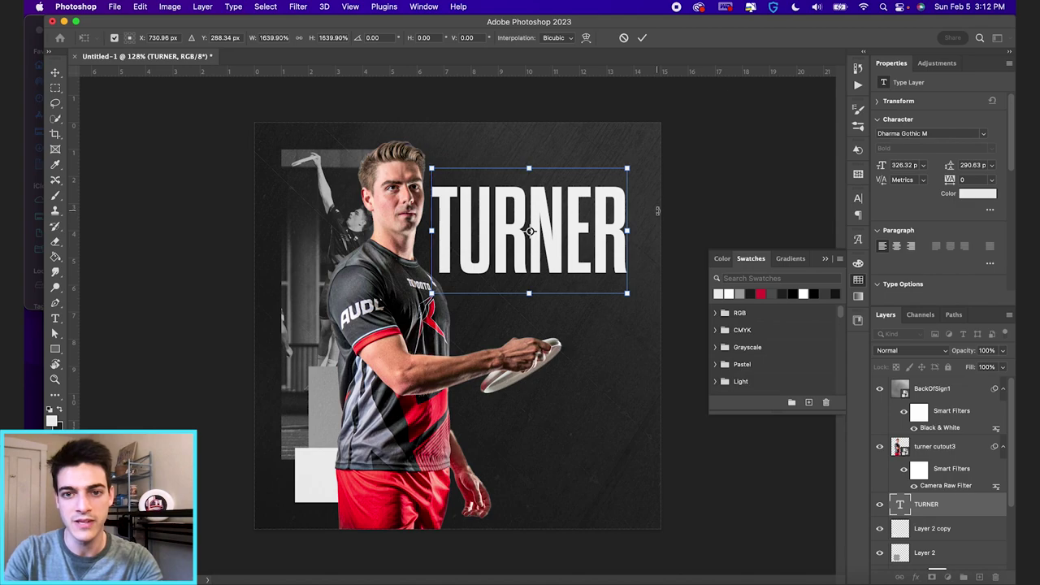
left_click_drag(643, 219, 522, 123)
key("Return")
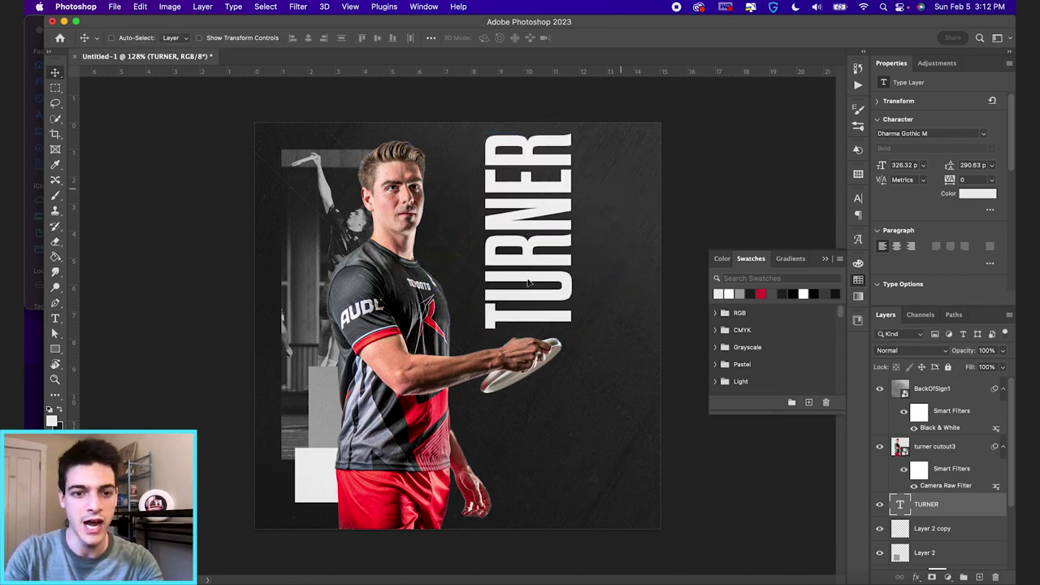
left_click_drag(617, 148, 387, 194)
key("ctrl+t")
key("Return")
Nudge TURNER a few pixels left and enlarge it to about 103%
scroll(445, 189, "up", 4)
key("Left")
key("Left")
key("Left")
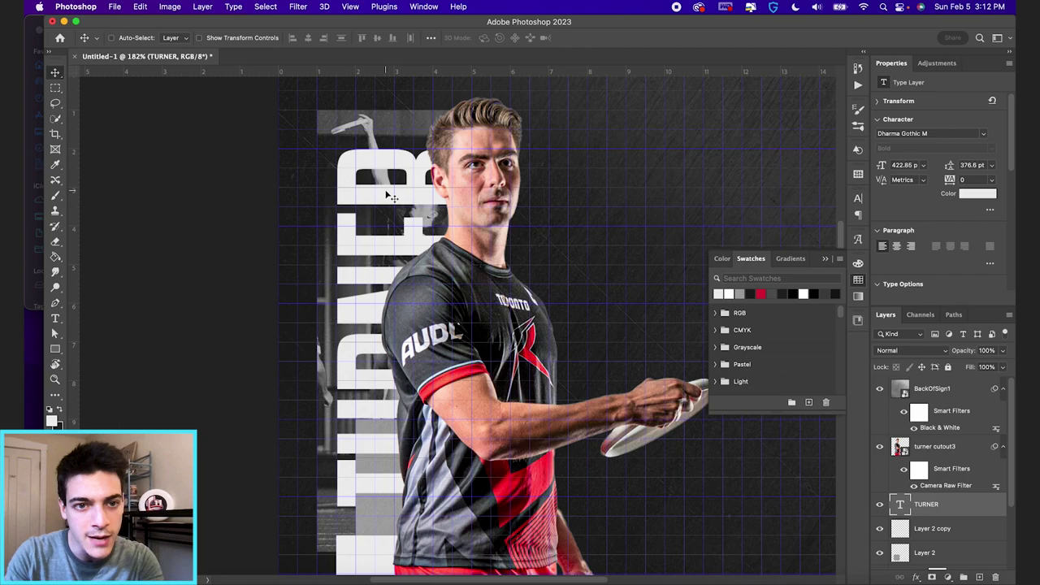
scroll(391, 198, "down", 3)
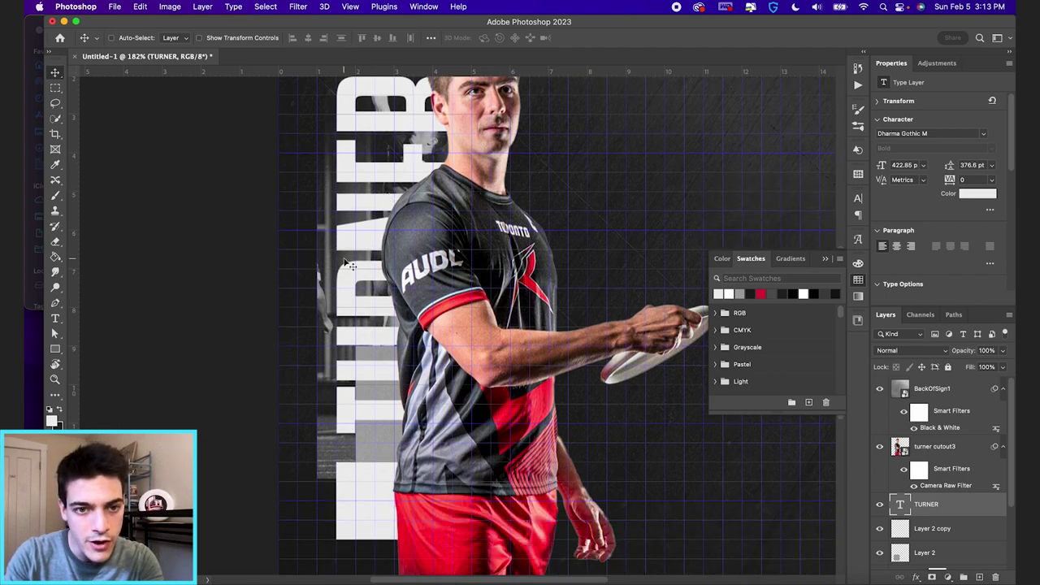
scroll(348, 265, "down", 1)
scroll(343, 301, "down", 2)
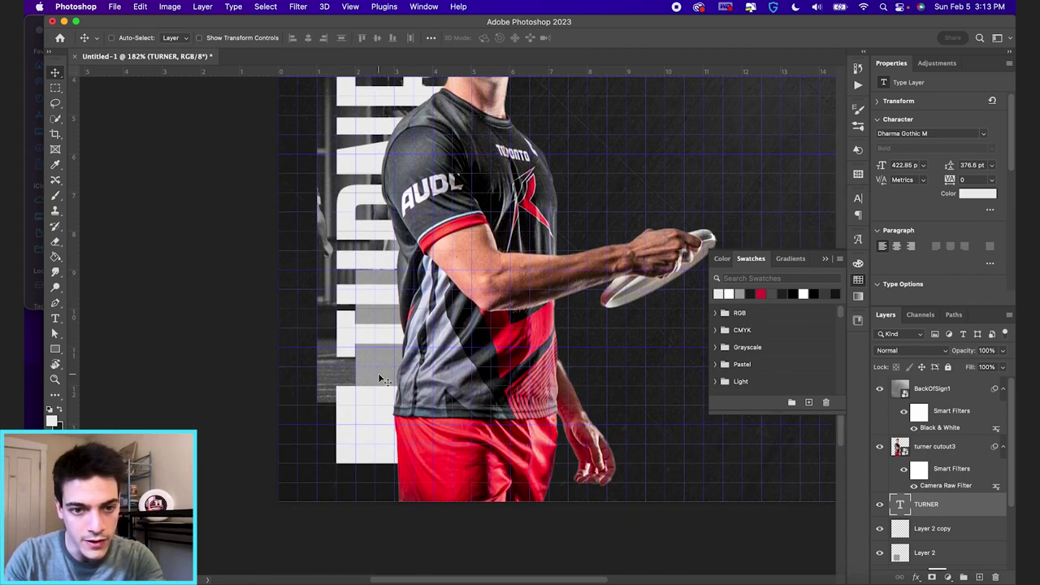
key("super+t")
left_click_drag(535, 358, 549, 366)
key("Return")
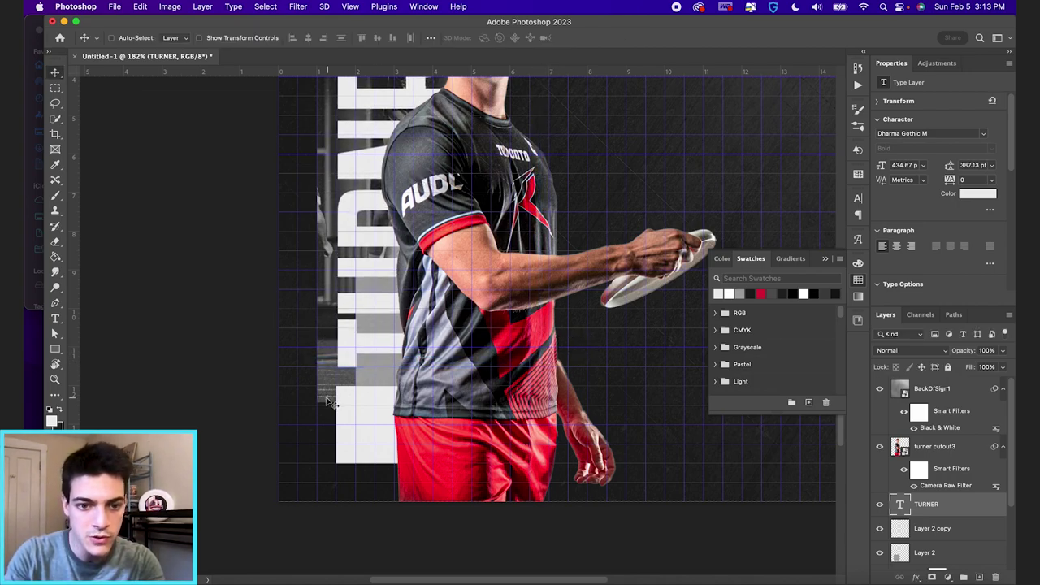
scroll(952, 540, "down", 3)
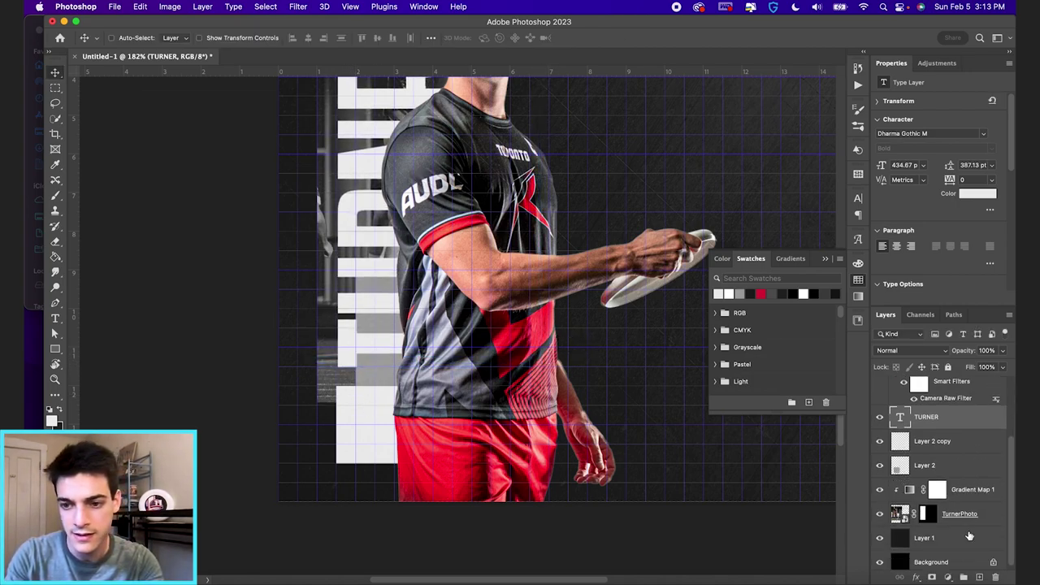
Give TURNER a red Stroke effect, trying 0% Fill before raising the fill back up
left_click(917, 577)
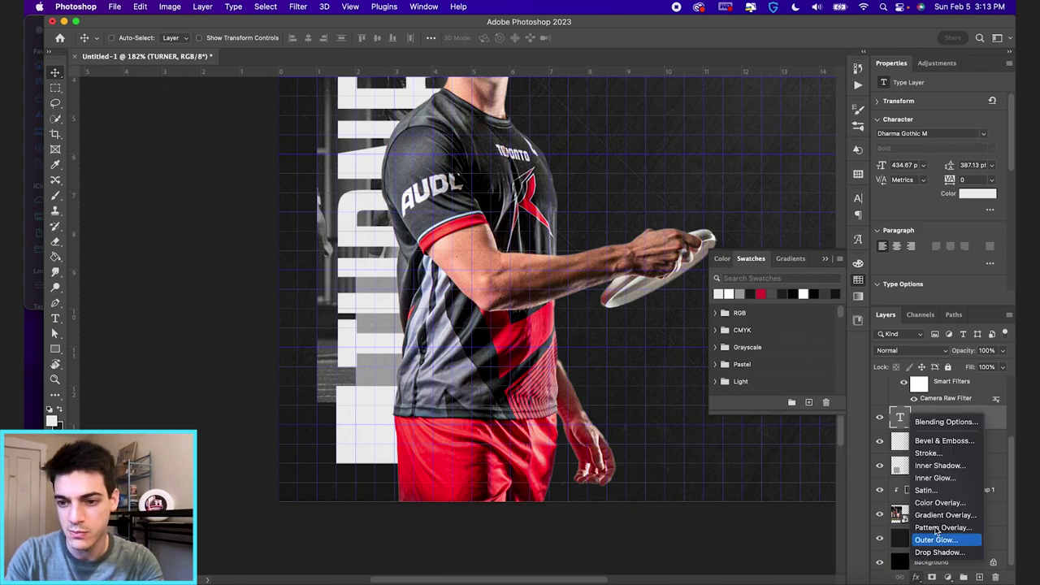
left_click(947, 455)
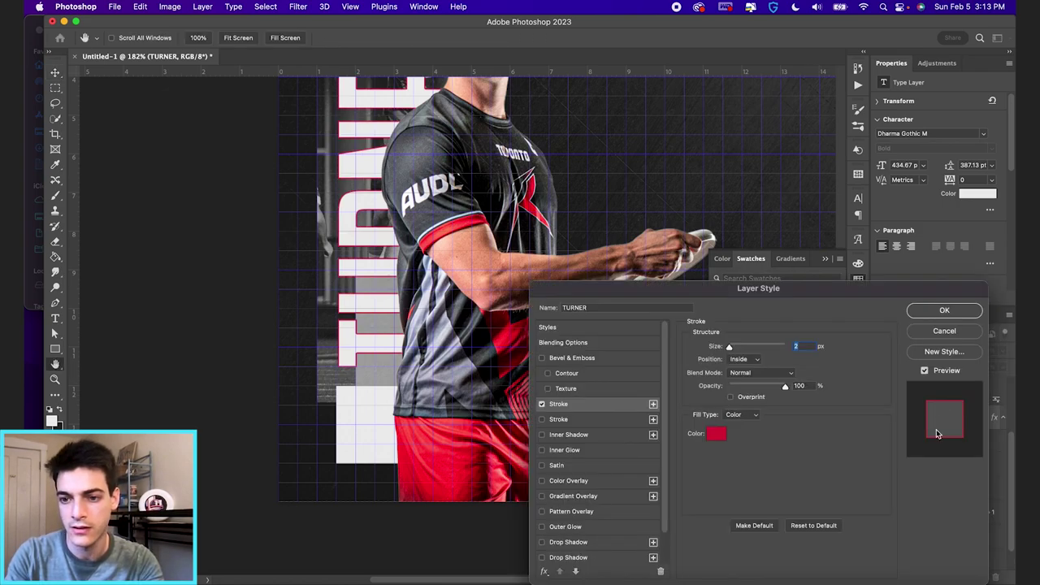
left_click(926, 310)
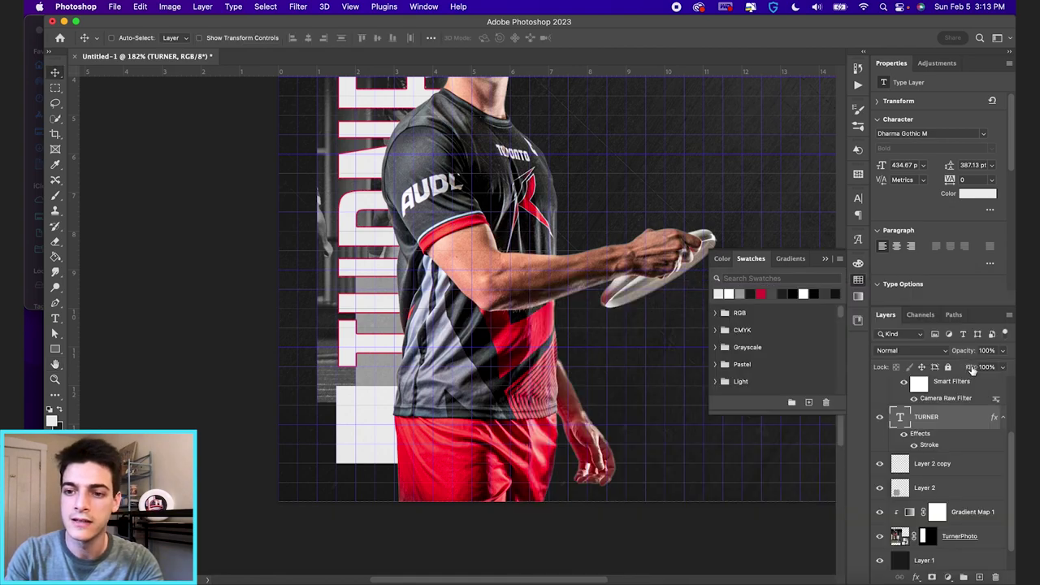
left_click_drag(972, 369, 500, 370)
scroll(472, 366, "up", 5)
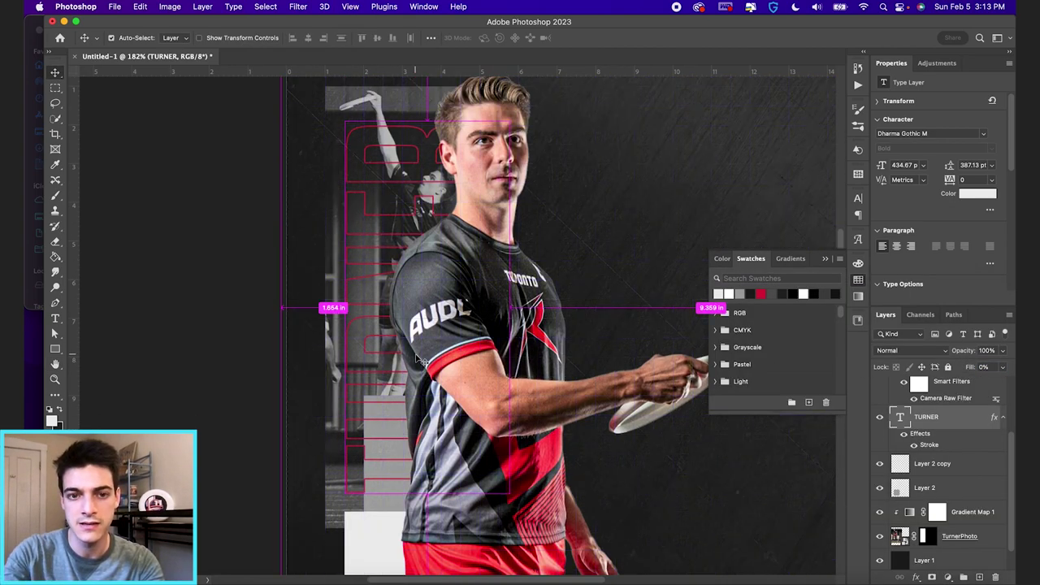
scroll(417, 359, "down", 2)
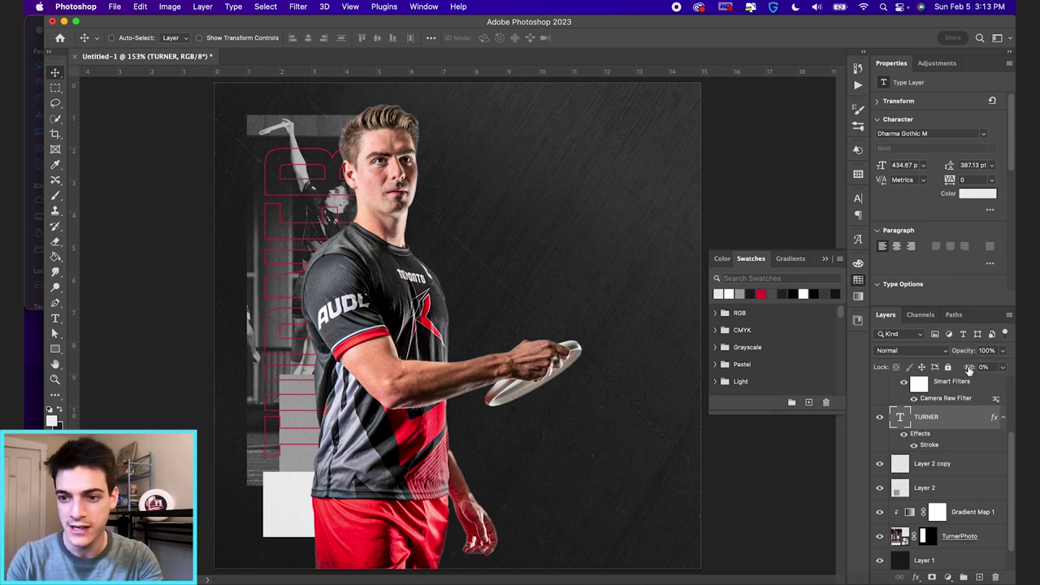
left_click_drag(970, 370, 904, 353)
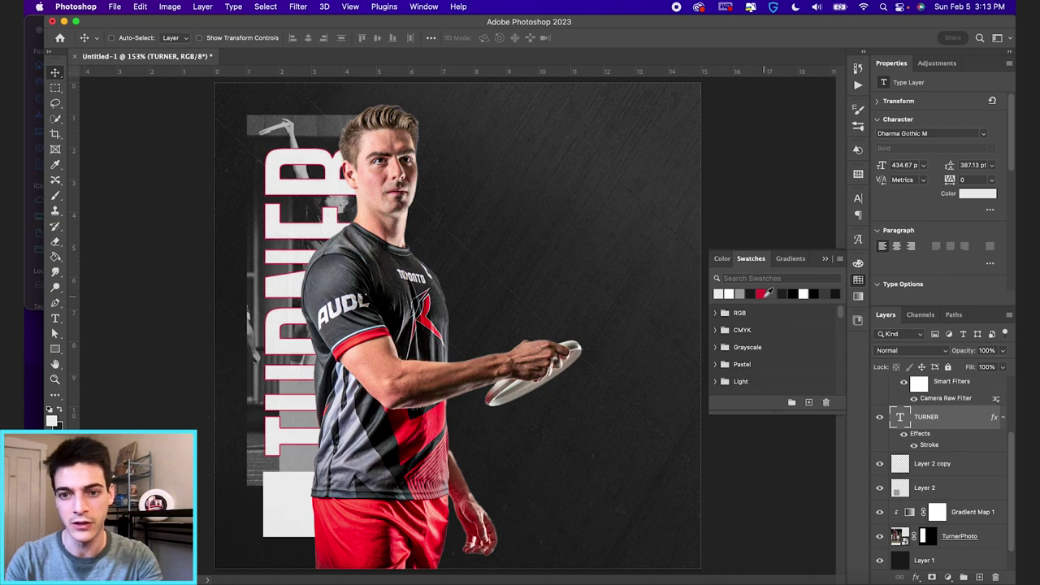
Make TURNER red, then add a Hue/Saturation clipped to turner cutout3 with Reds saturation -25
left_click(762, 294)
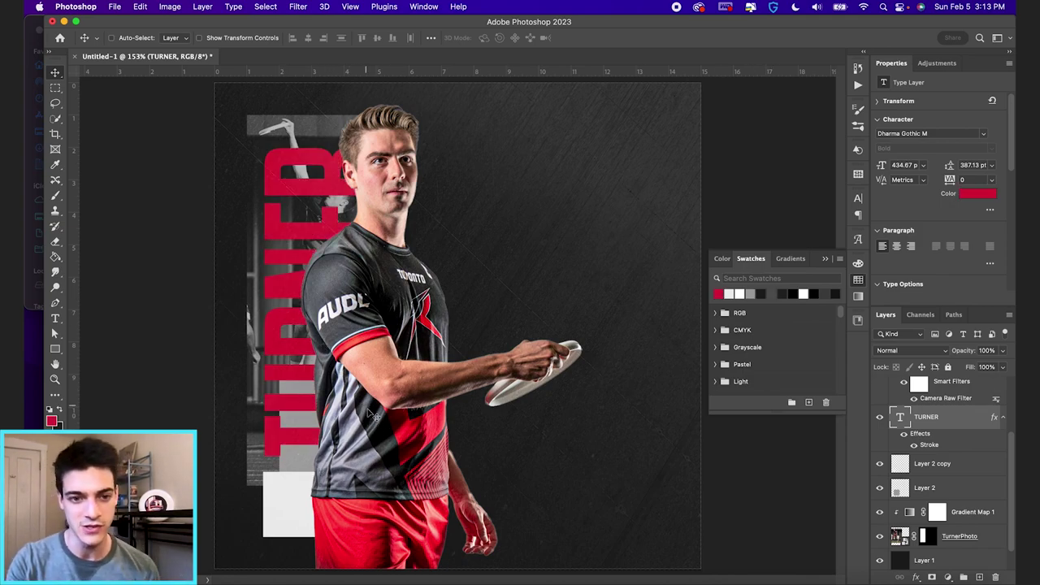
scroll(939, 482, "up", 3)
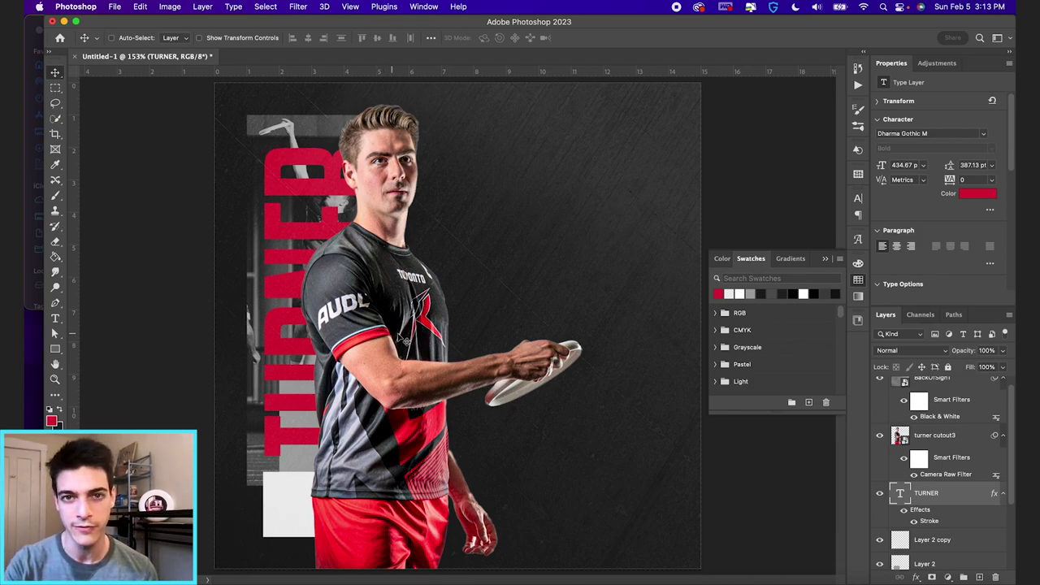
left_click(904, 439)
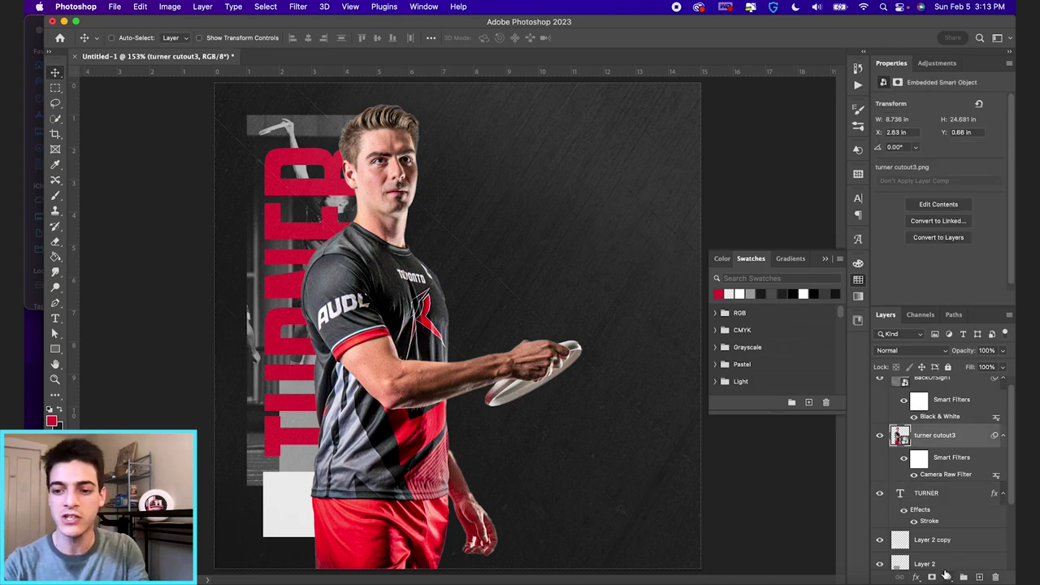
left_click(947, 575)
left_click(972, 426)
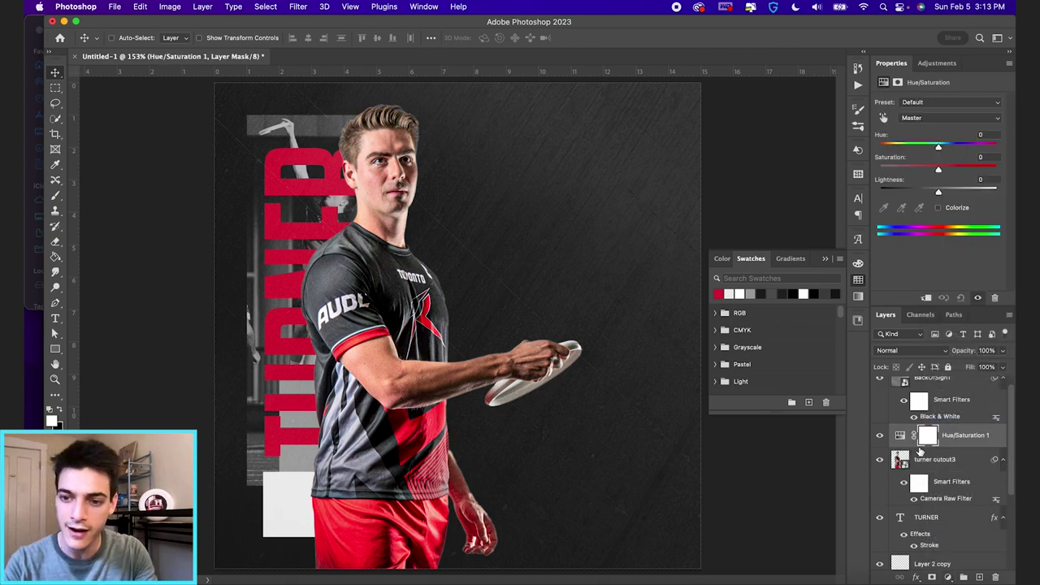
left_click(913, 446, "alt")
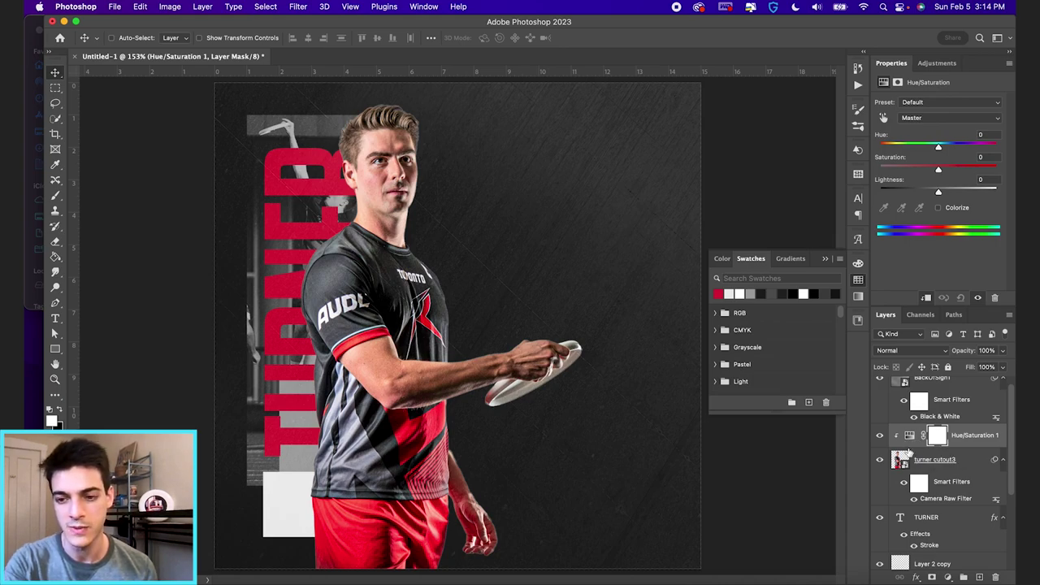
left_click(942, 117)
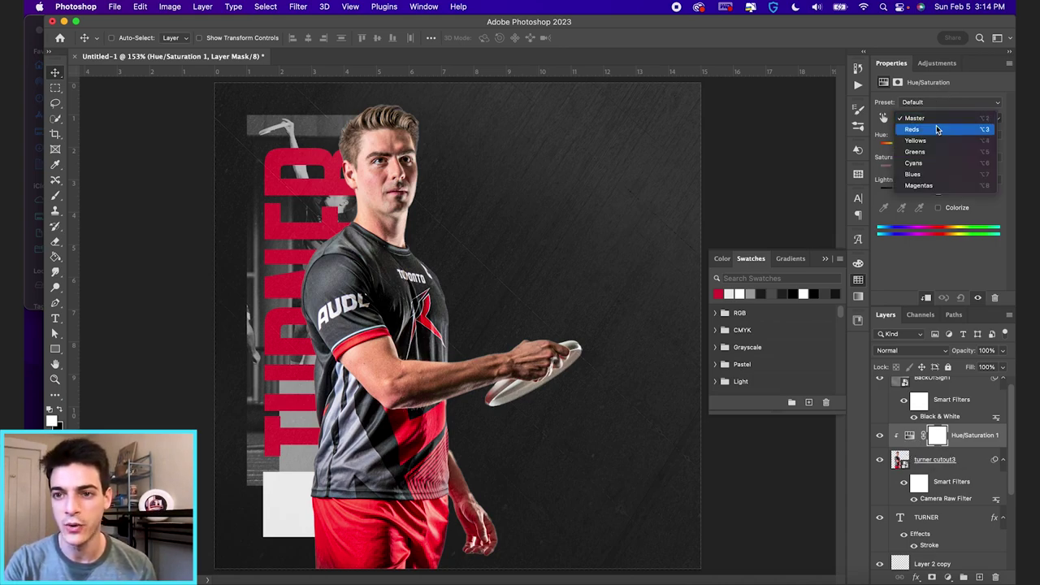
left_click(933, 132)
left_click_drag(939, 174, 924, 171)
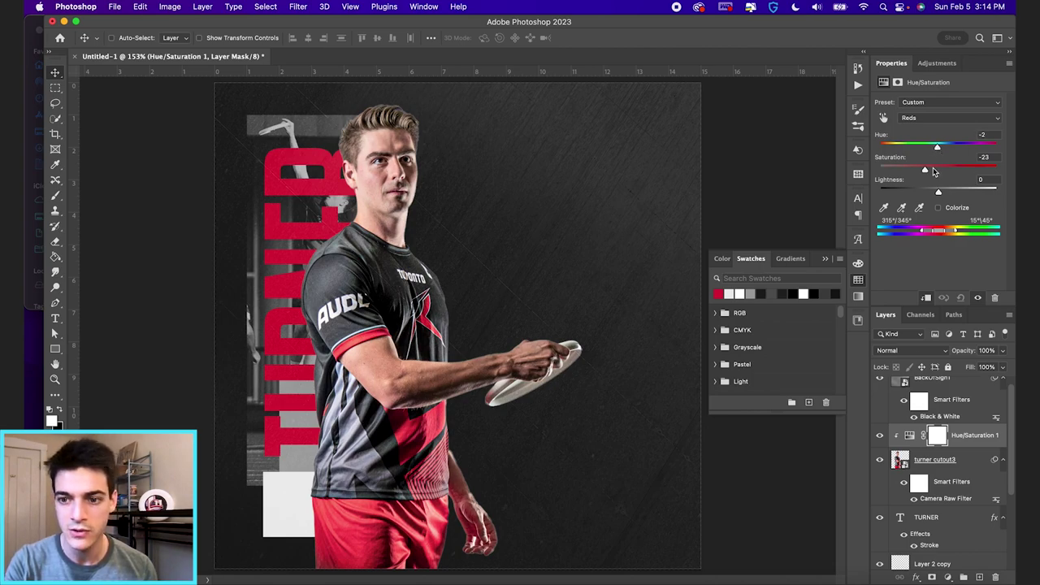
Fine-tune the Reds saturation of the Hue/Saturation adjustment to about -21
scroll(917, 470, "down", 1)
left_click(909, 425)
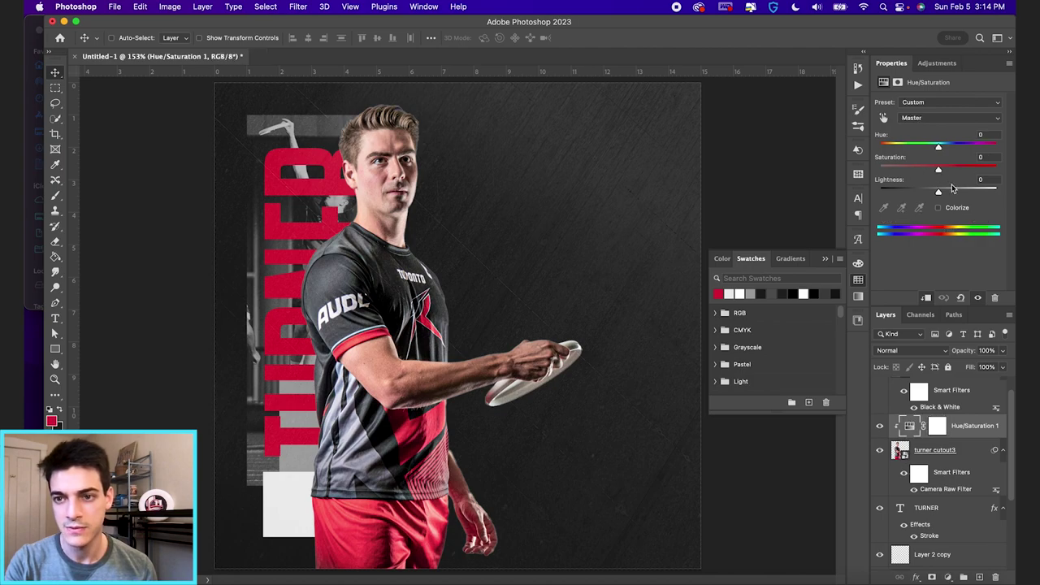
left_click(944, 119)
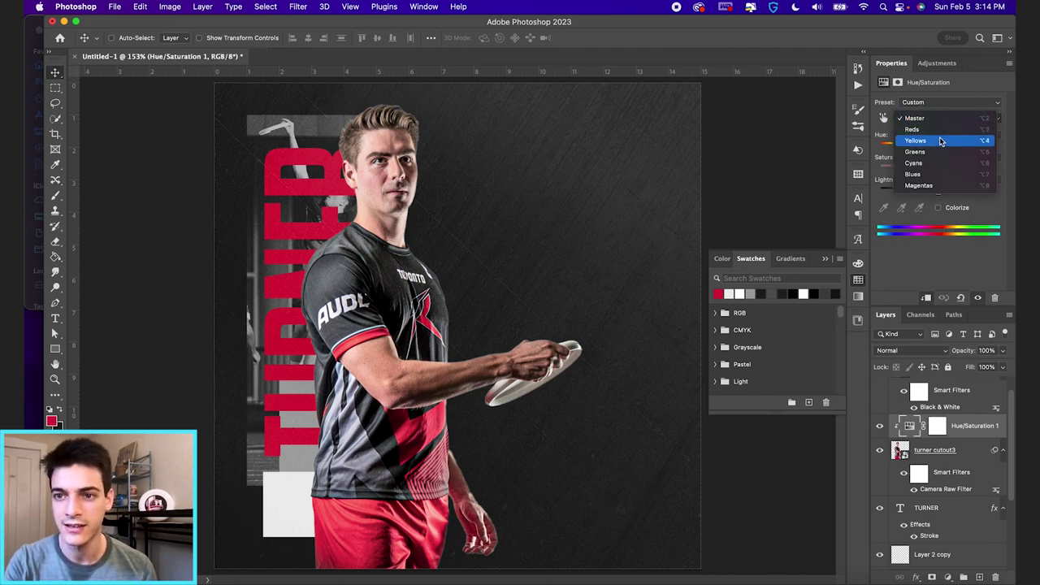
left_click(939, 131)
left_click_drag(925, 171, 929, 172)
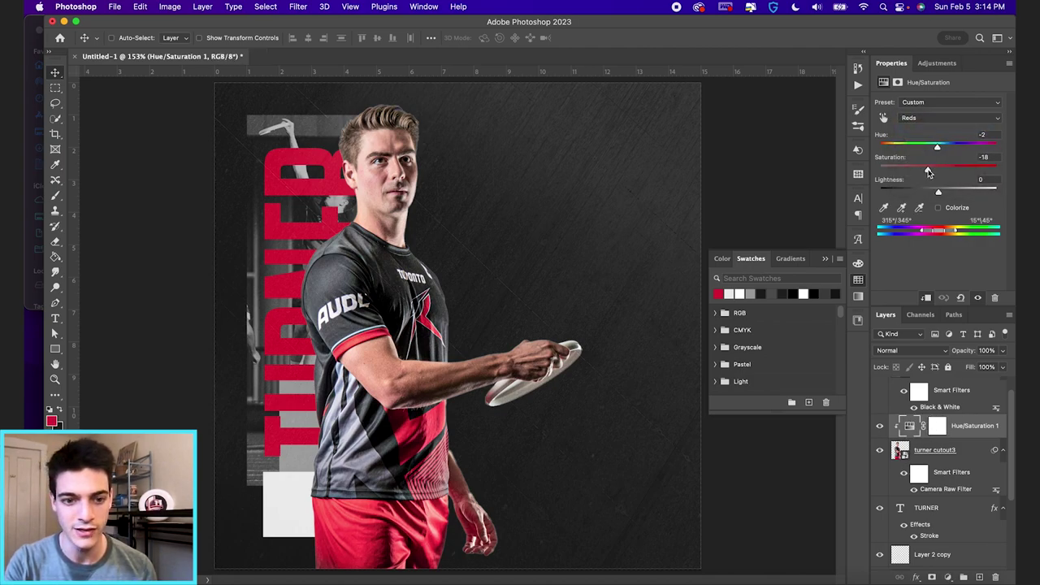
left_click(900, 508)
Drop TURNER's fill to 0% for a red outline and collapse the floating Swatches panel
left_click_drag(973, 371, 692, 338)
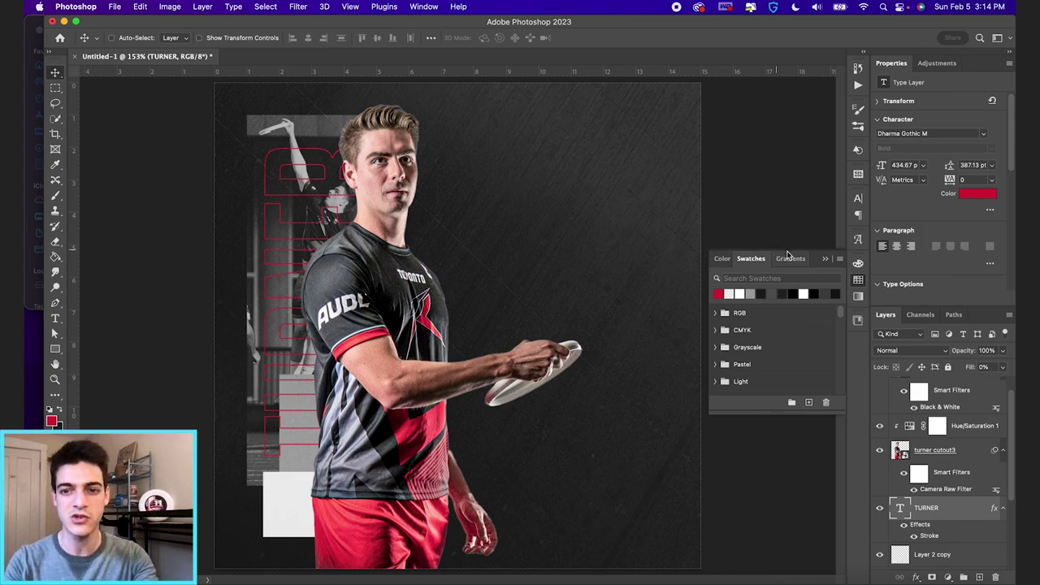
left_click(824, 260)
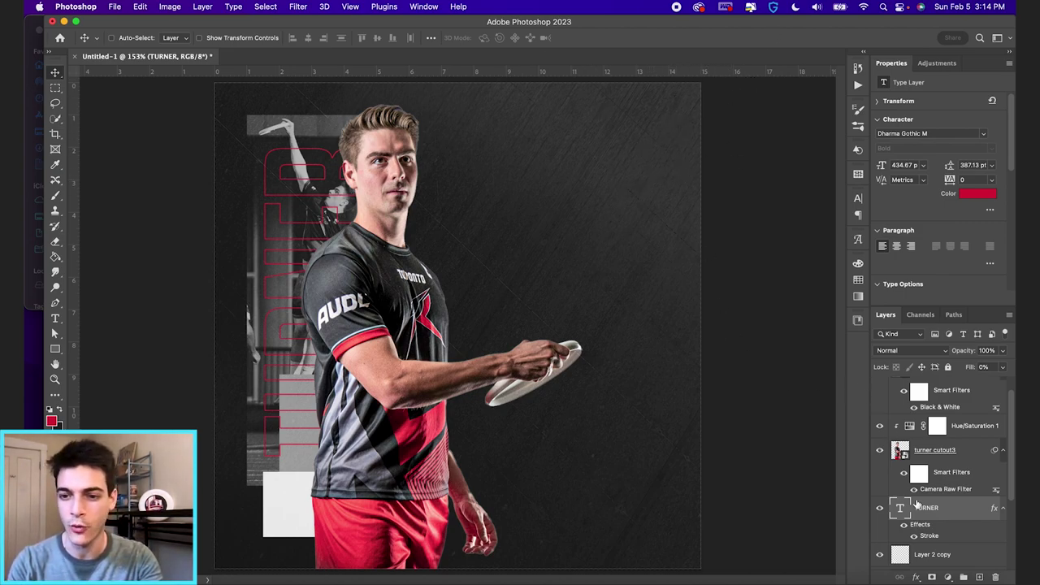
scroll(917, 504, "up", 2)
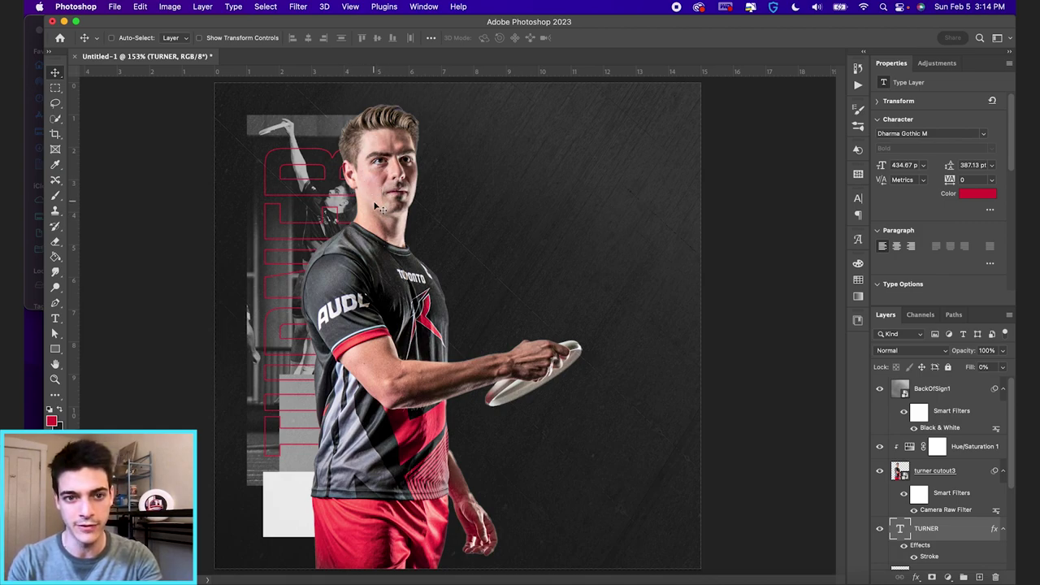
left_click(908, 395)
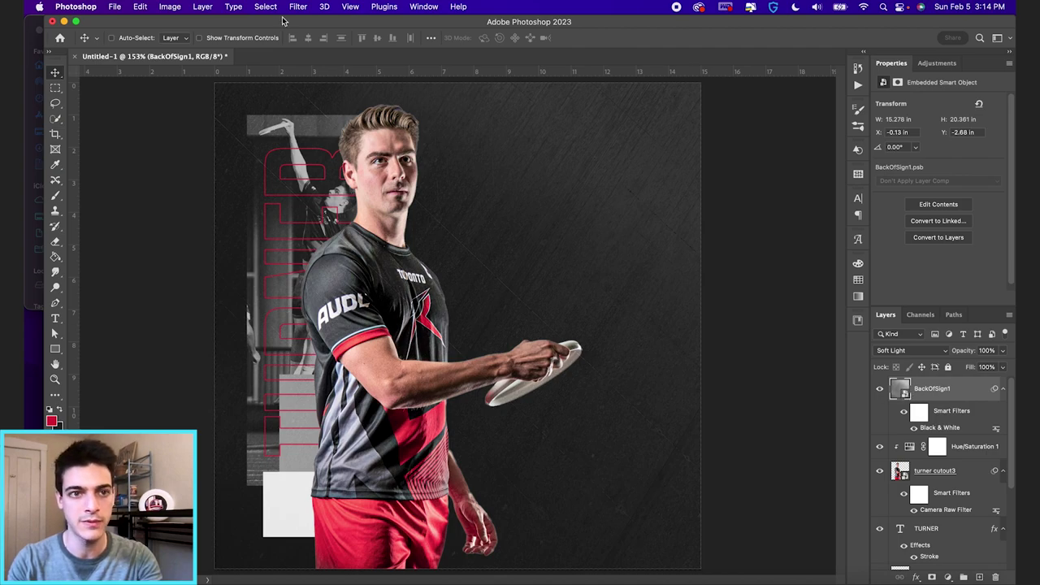
Flip the BackOfSign1 scratched-metal texture horizontally via Edit > Transform
left_click(139, 6)
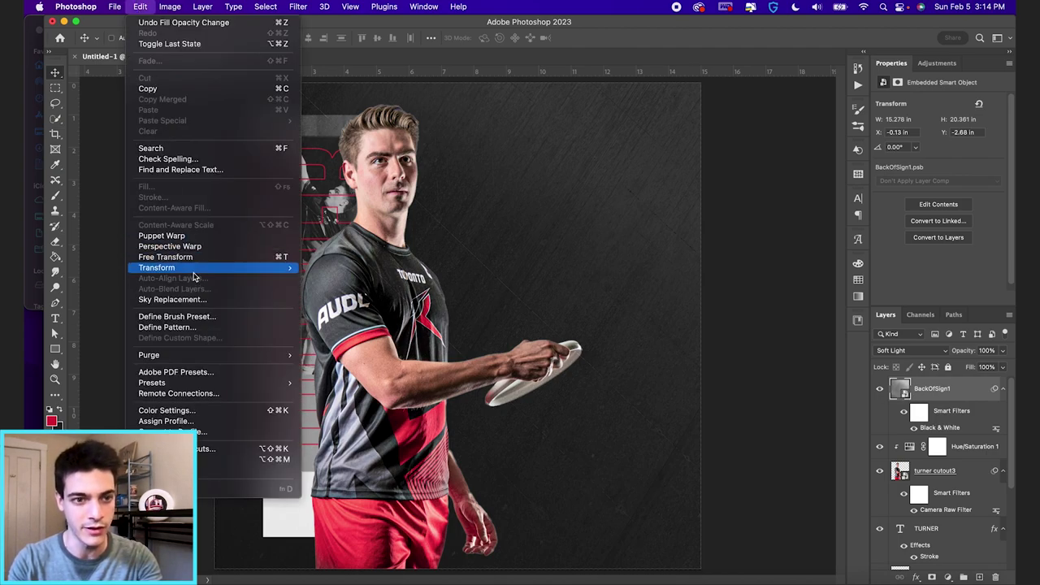
mouse_move(195, 270)
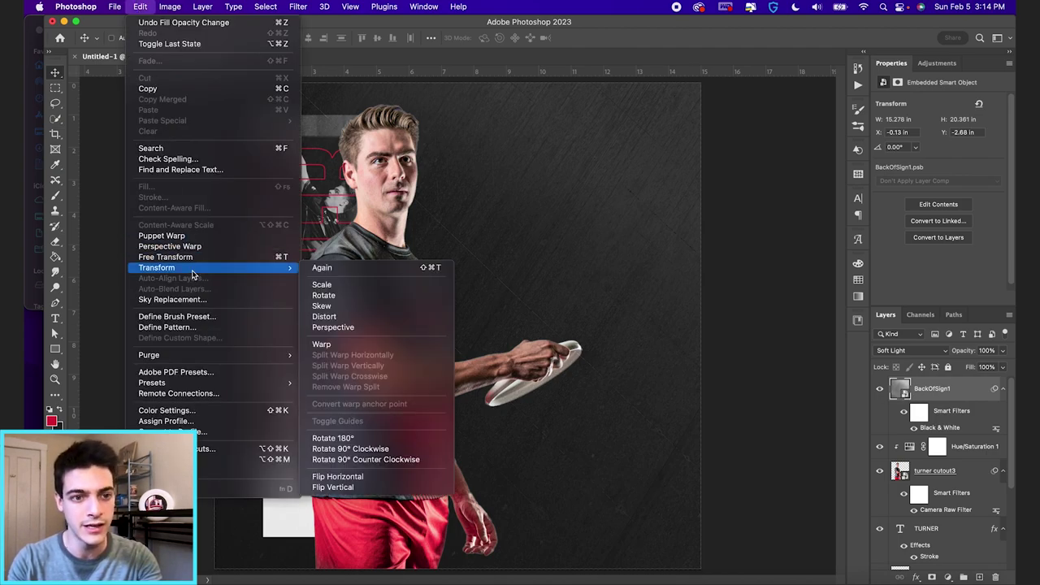
left_click(388, 477)
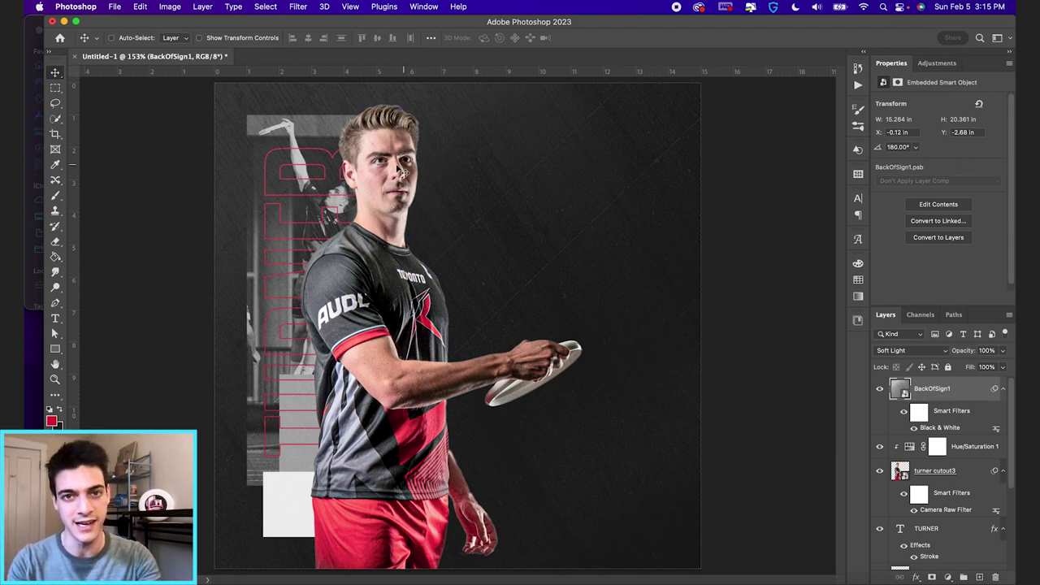
left_click(642, 370)
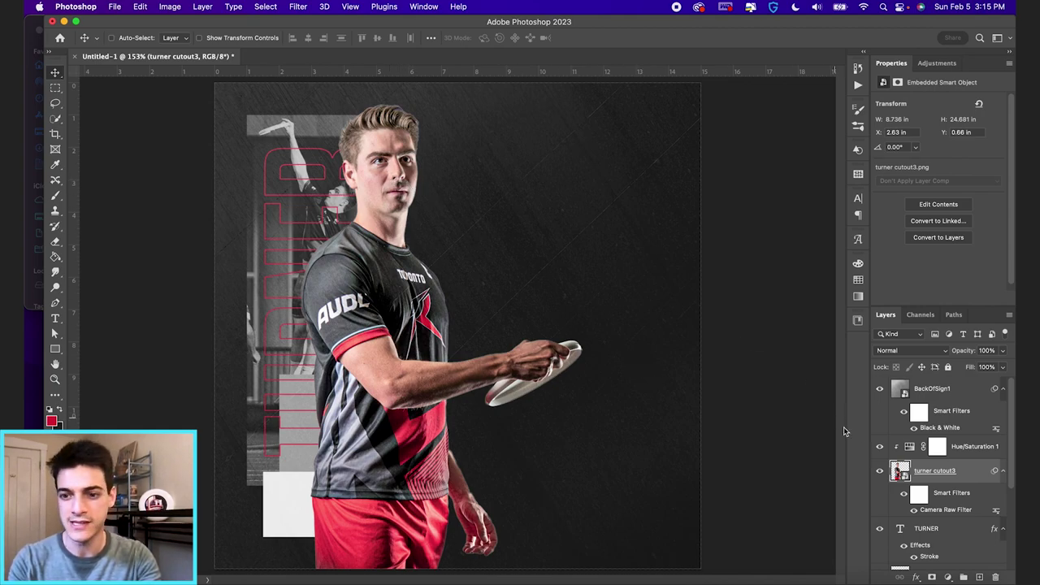
Add a Luminosity-mode Curves adjustment above the player with the curve pulled down
left_click(950, 577)
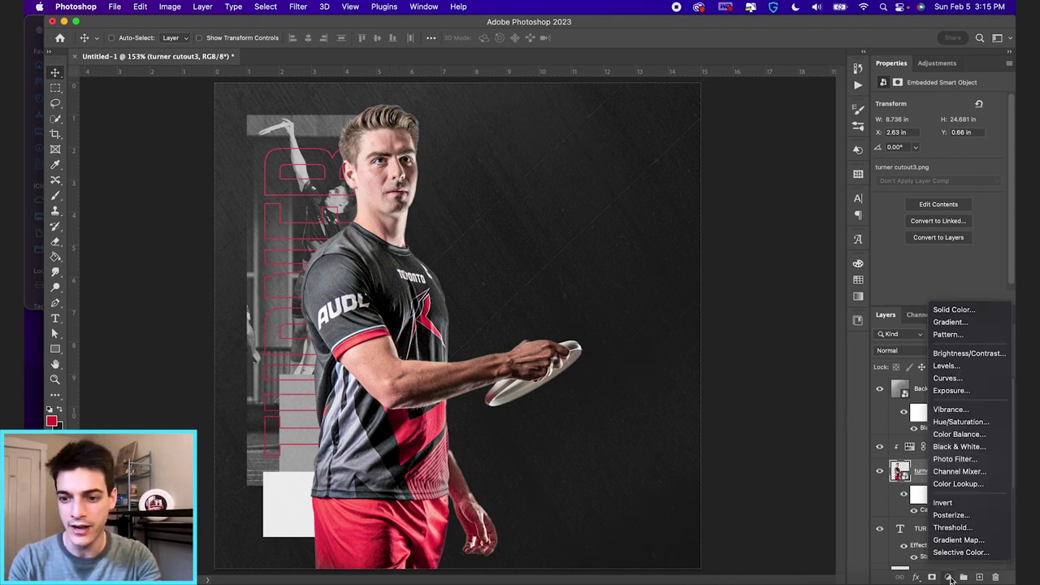
left_click(963, 381)
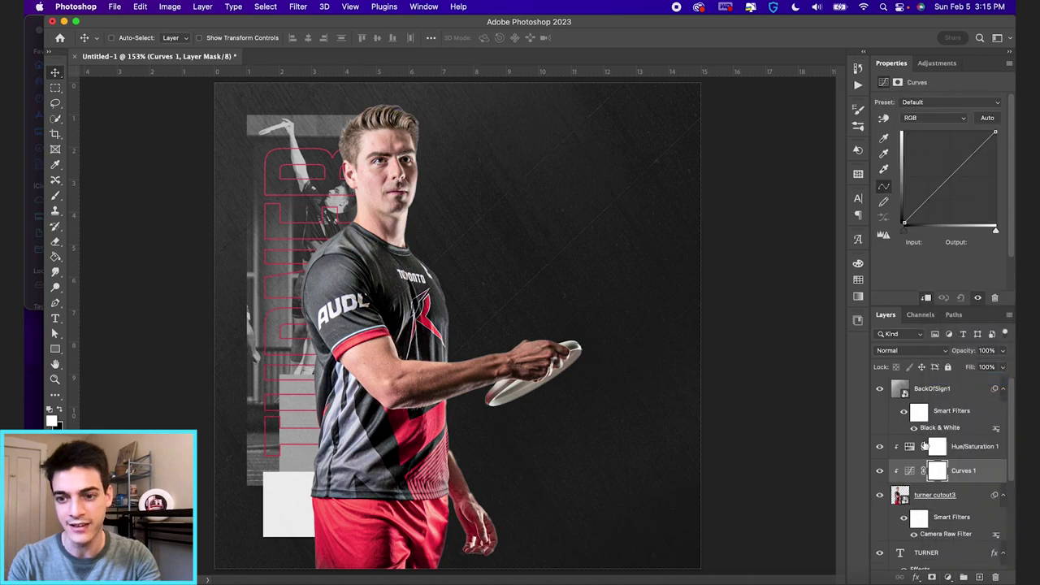
left_click(916, 349)
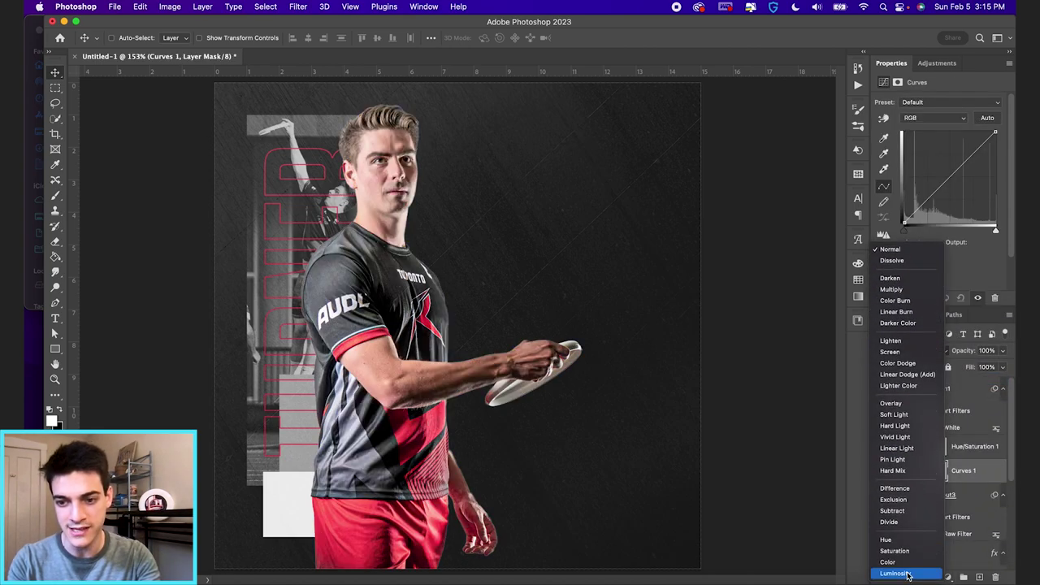
left_click(908, 574)
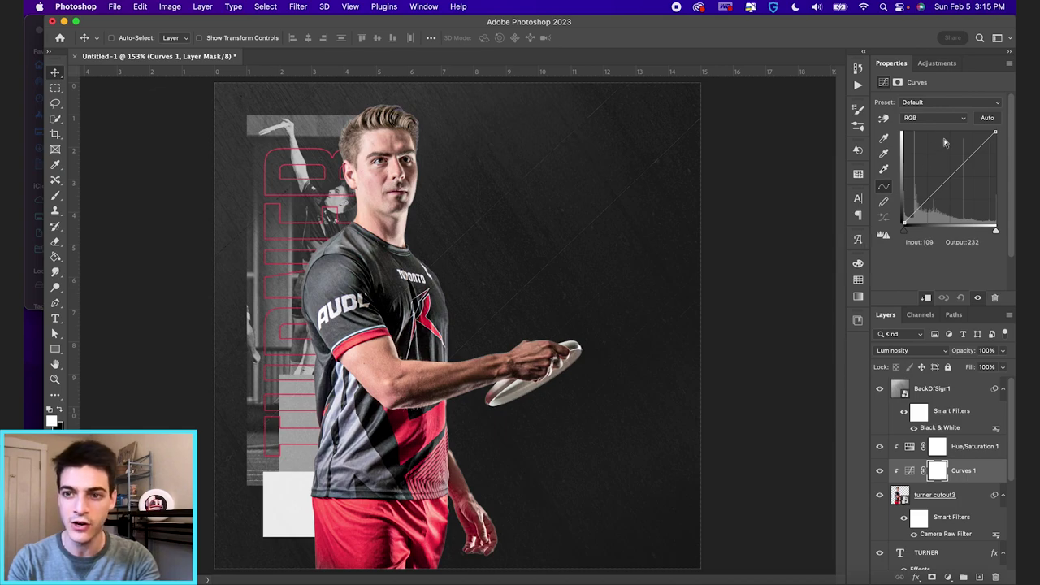
mouse_move(948, 177)
left_mouse_down()
mouse_move(960, 200)
mouse_move(956, 187)
left_mouse_up()
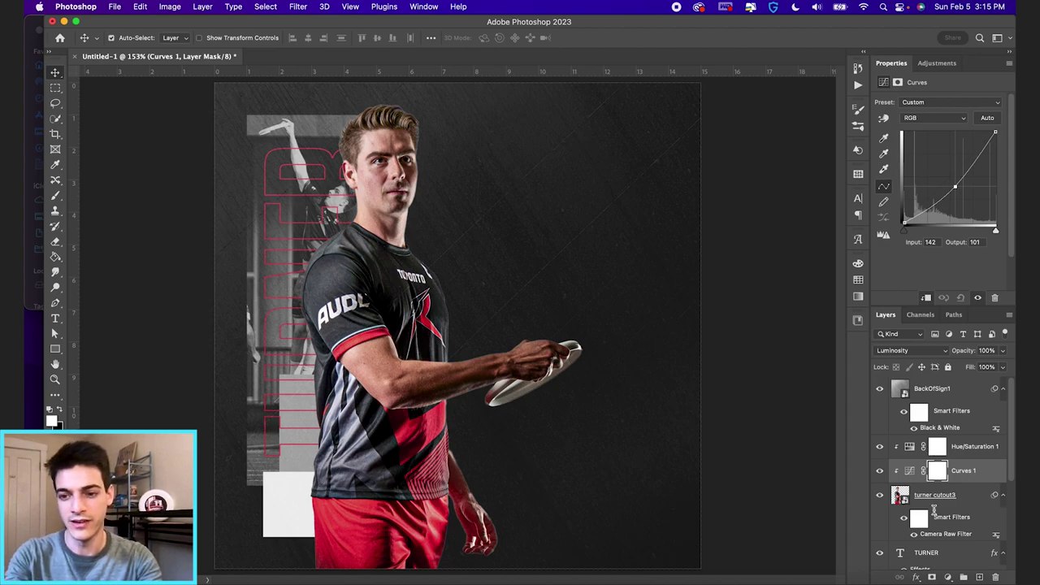
Invert the Curves mask and paint it back over the face and neck with a 400 px brush
key("super+i")
key("b")
key("bracketright")
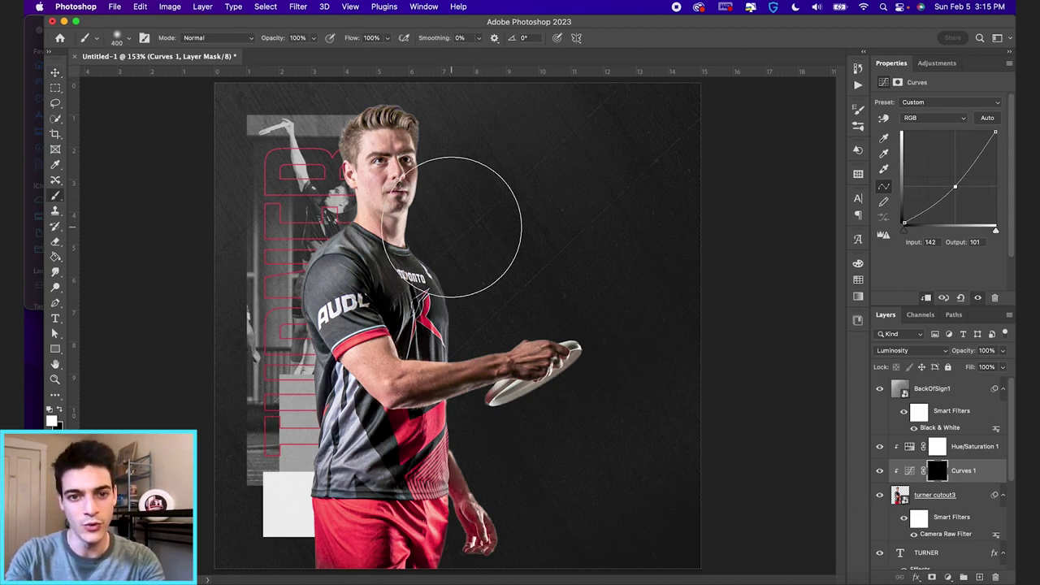
mouse_move(452, 227)
left_mouse_down()
mouse_move(471, 237)
mouse_move(452, 144)
mouse_move(488, 272)
mouse_move(482, 320)
mouse_move(560, 314)
mouse_move(497, 440)
mouse_move(521, 441)
mouse_move(546, 499)
mouse_move(493, 529)
mouse_move(478, 553)
left_mouse_up()
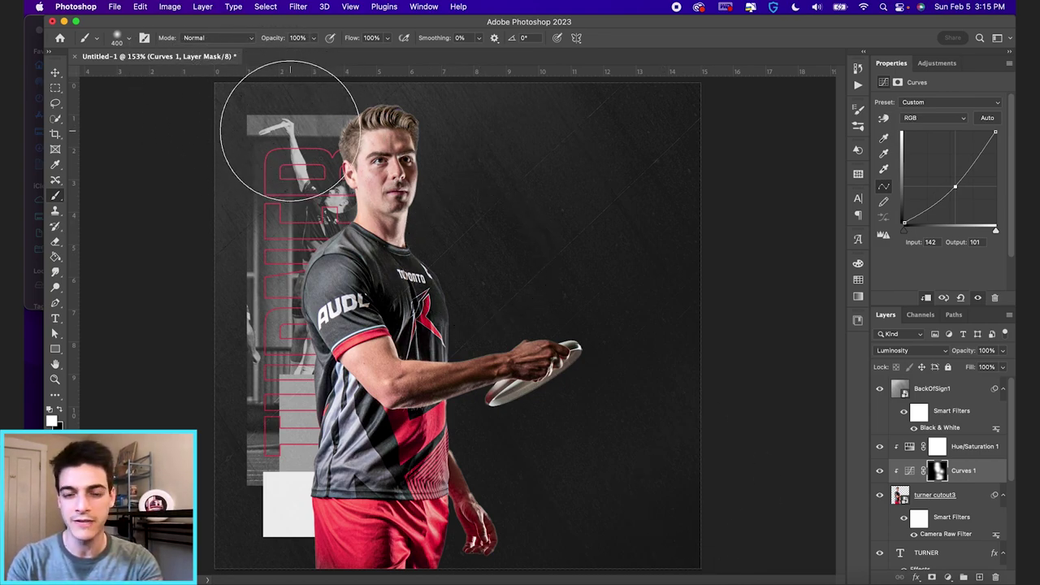
key("v")
left_click(880, 473)
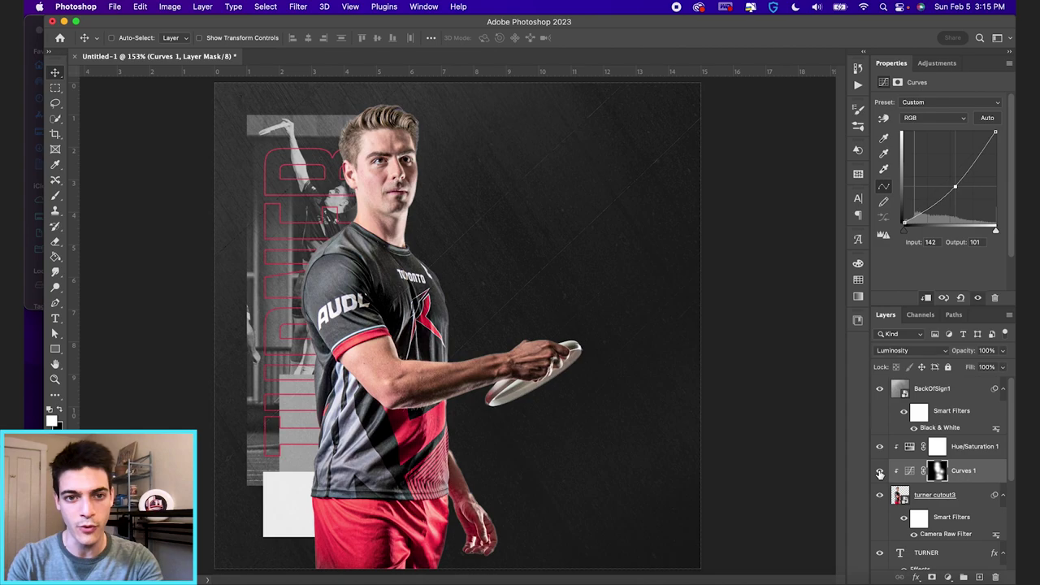
left_click(880, 473)
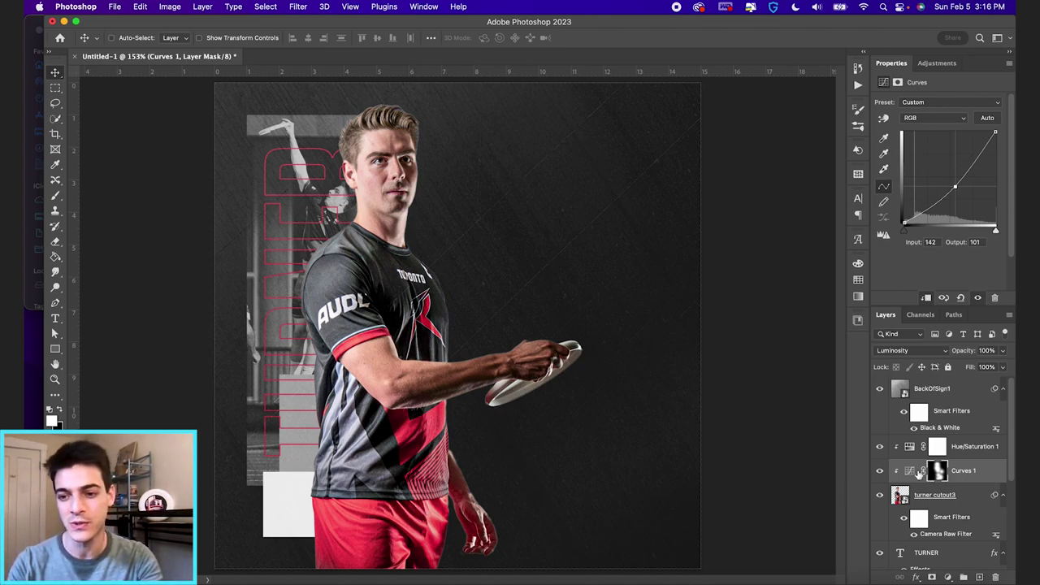
left_click(902, 451)
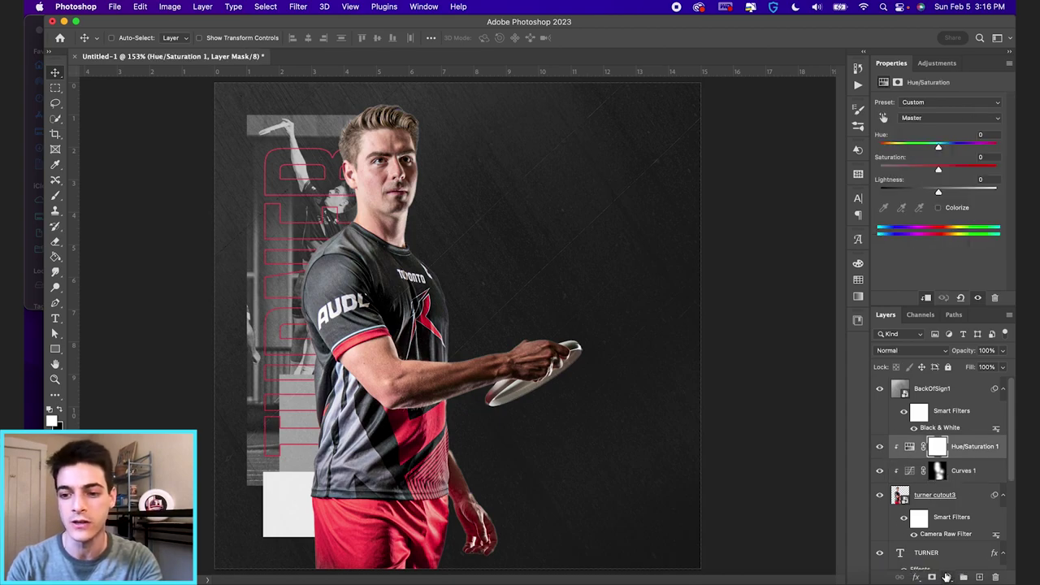
left_click(948, 577)
left_click(959, 553)
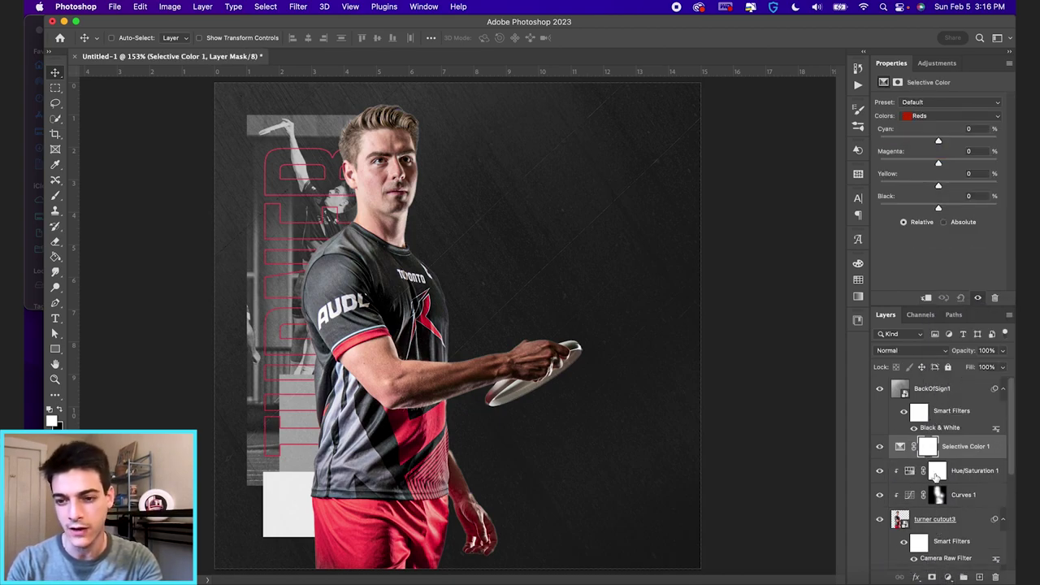
left_click(907, 462, "alt")
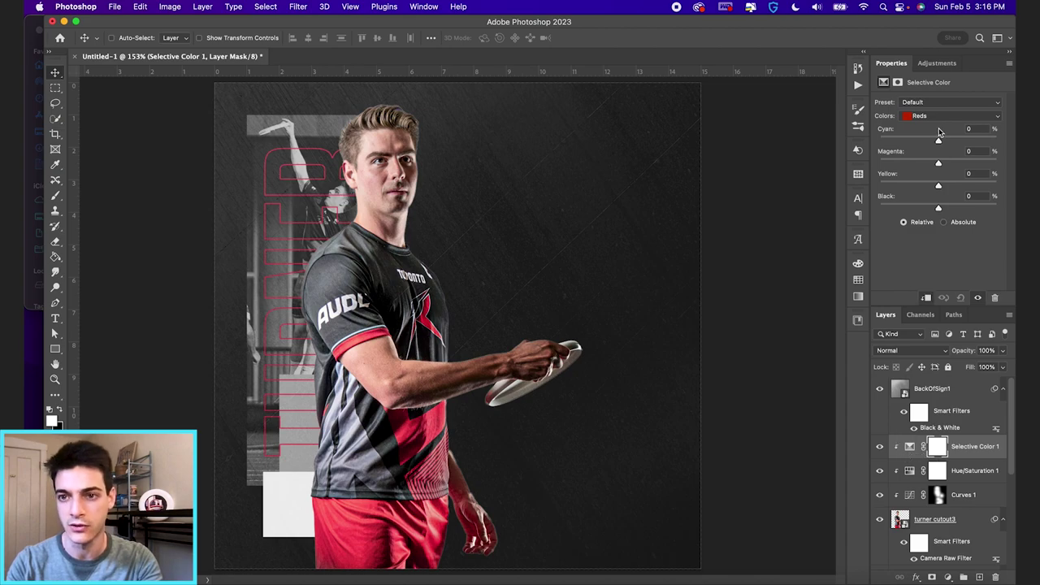
mouse_move(939, 143)
left_mouse_down()
mouse_move(905, 143)
mouse_move(952, 141)
left_mouse_up()
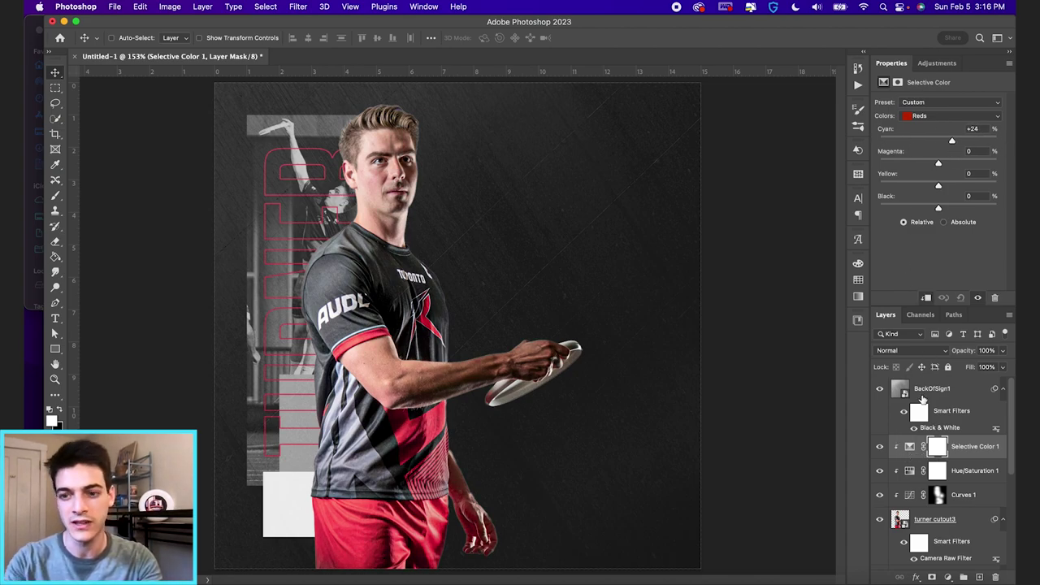
key("Delete")
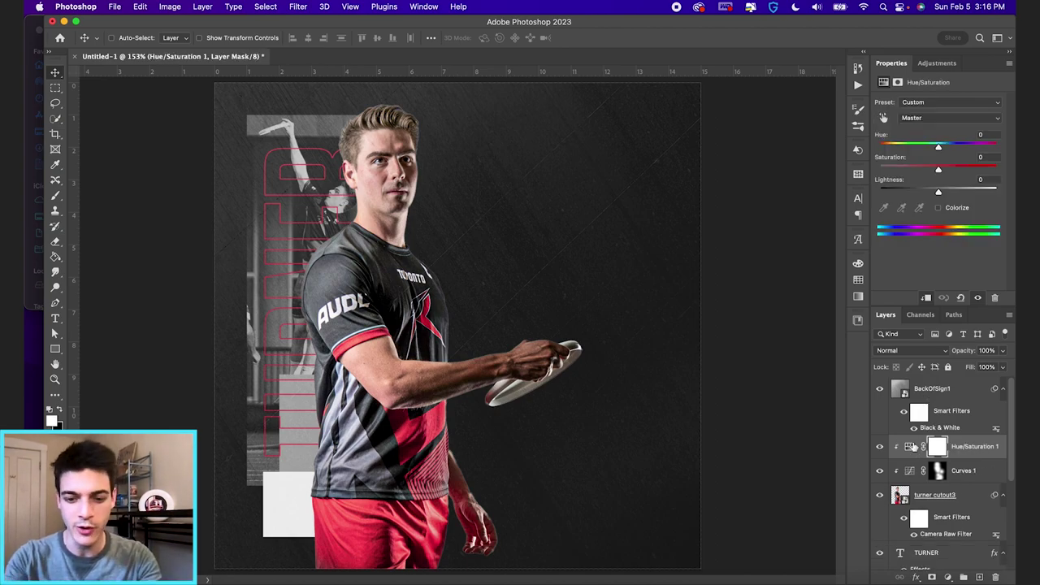
Add PHIL TURNER text right of the player's head in Termina Black at about 42 pt
key("super+shift+alt+n")
key("t")
left_click(545, 238)
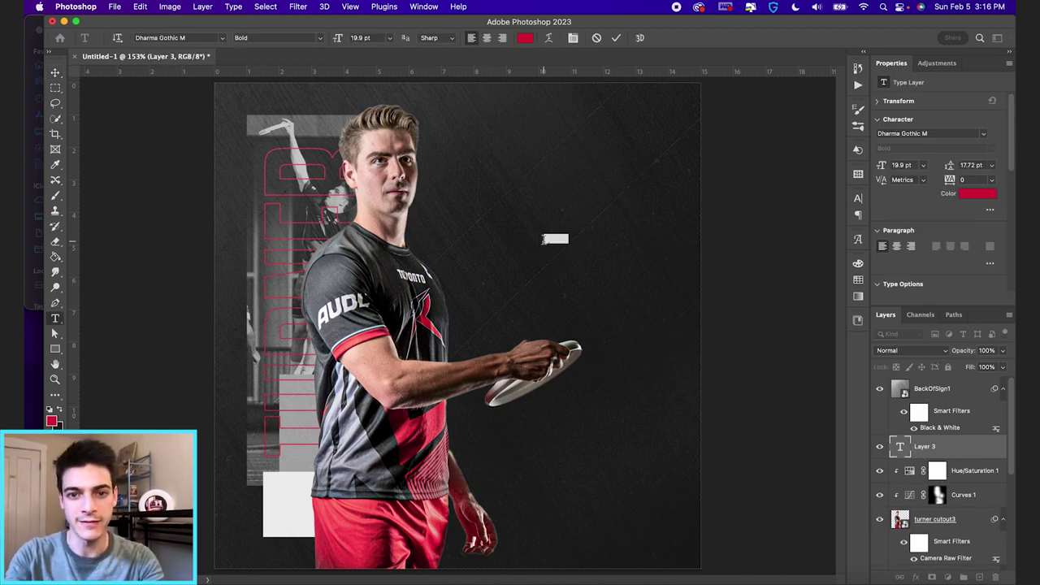
key("BackSpace")
type("PHIL TUR")
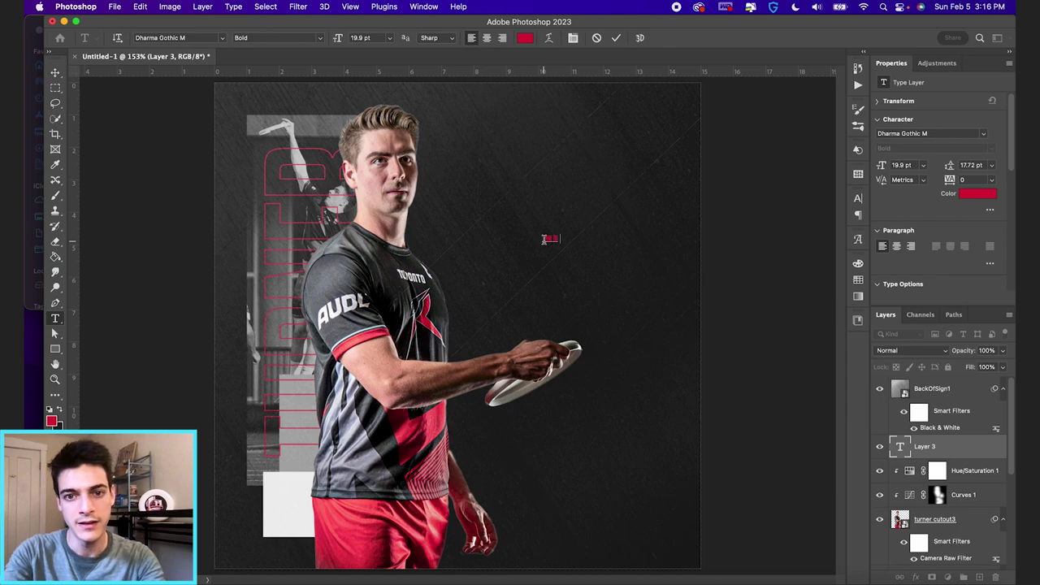
type("NER")
left_click(616, 37)
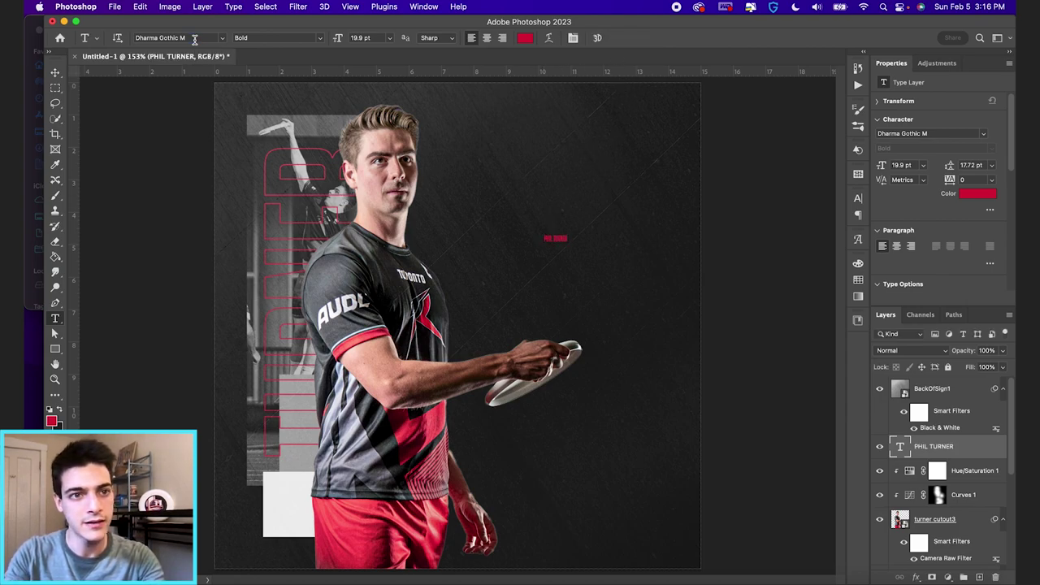
left_click(194, 38)
type("TERMINA")
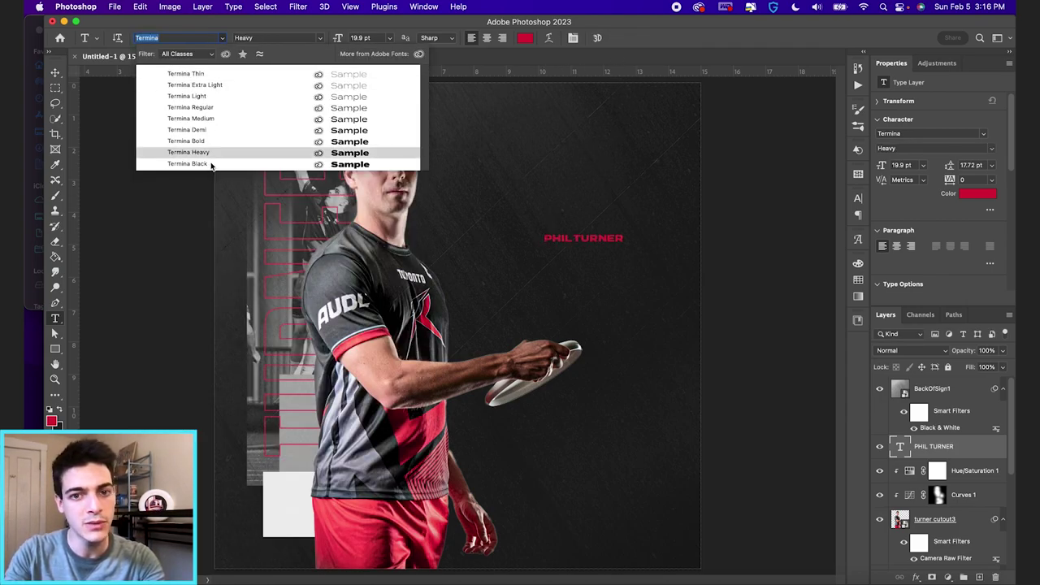
left_click(205, 163)
left_click_drag(622, 233, 640, 243)
key("v")
left_click_drag(638, 234, 637, 146)
double_click(569, 192)
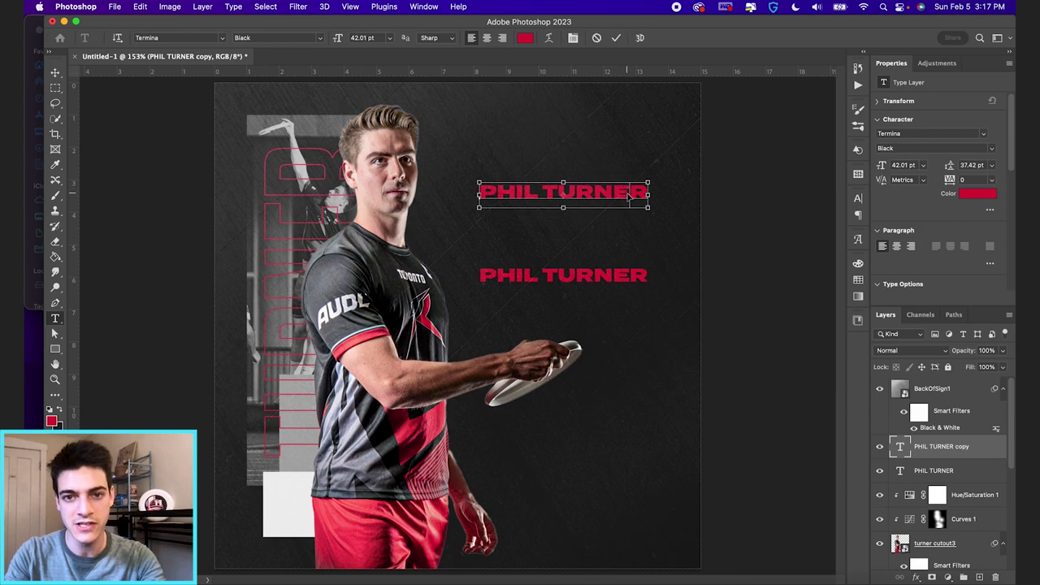
key("ctrl+a")
left_click(195, 38)
type("PHIL")
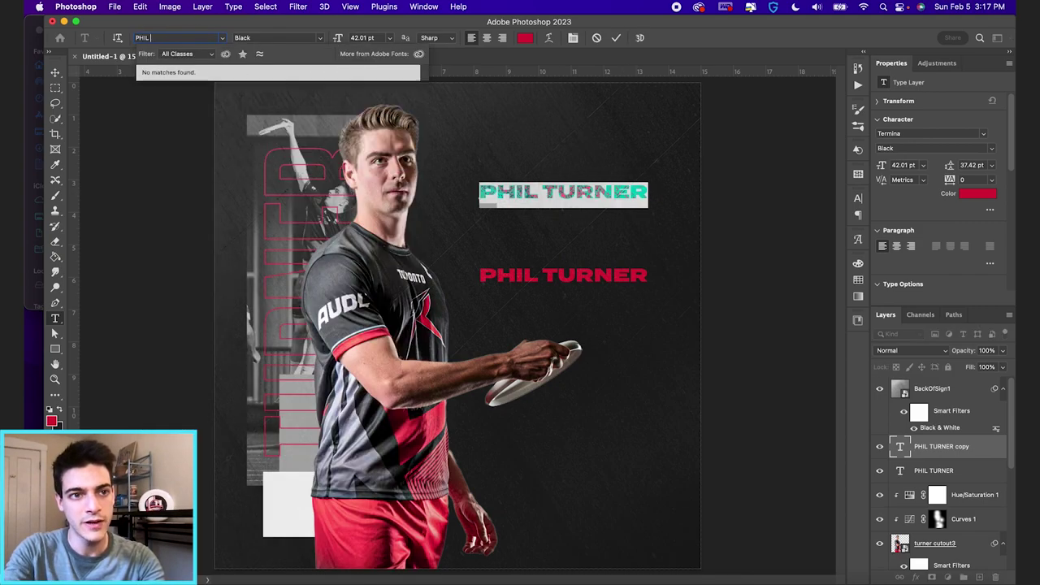
type("arty")
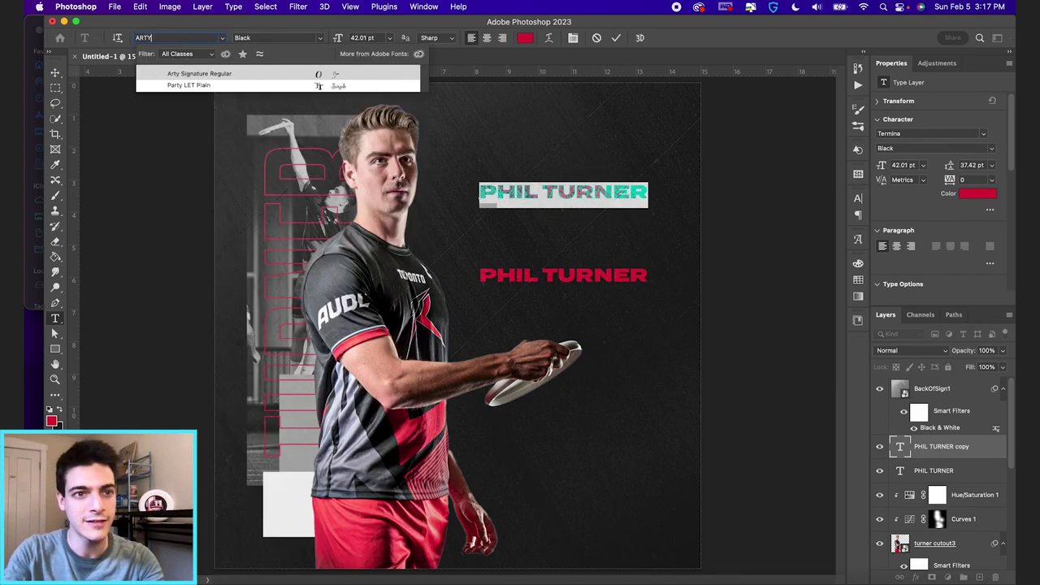
key("Return")
left_click(573, 37)
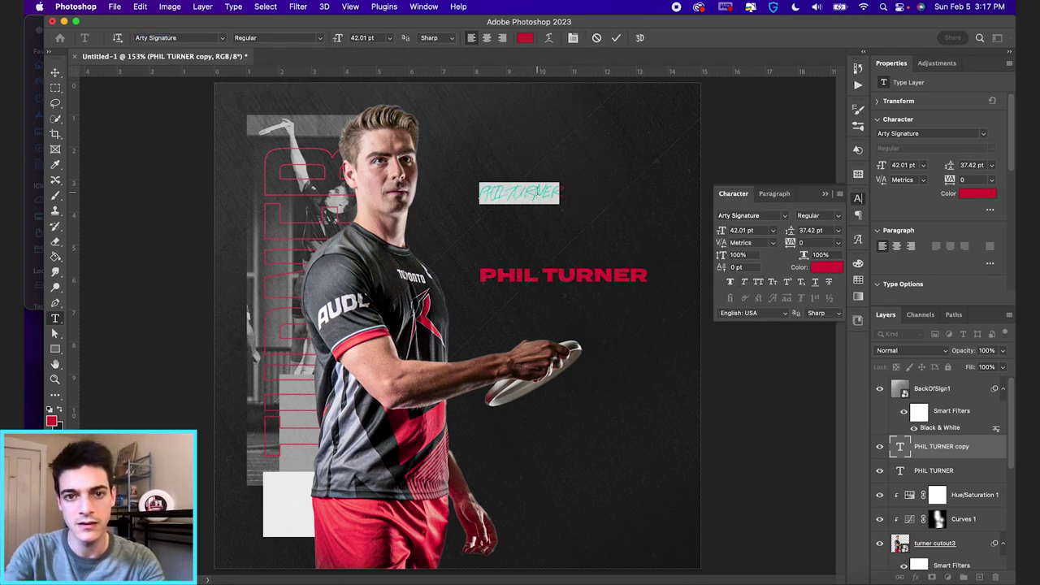
type("Phil Turner")
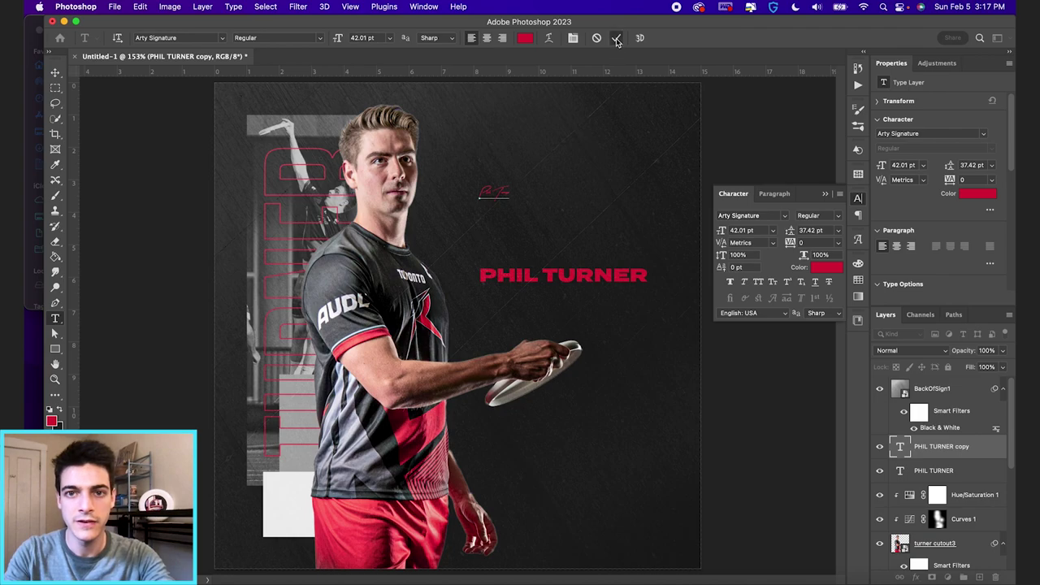
key("super+Return")
Enlarge the Phil Turner signature and shift it with PHIL TURNER slightly right
key("super+t")
left_click_drag(512, 177, 590, 223)
key("Return")
left_click(958, 474, "shift")
left_click_drag(676, 344, 701, 344)
left_click(823, 195)
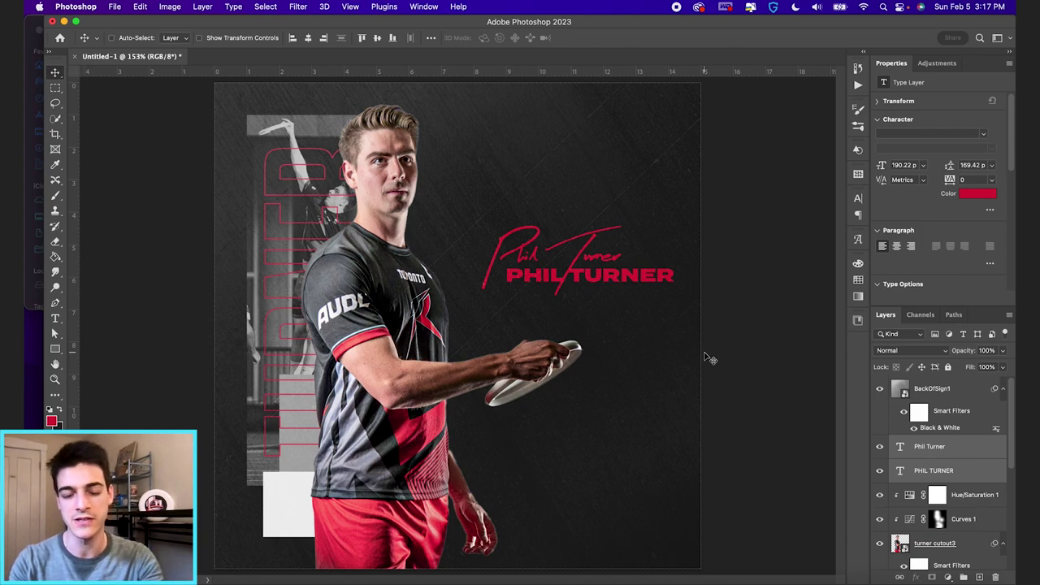
left_click(922, 400)
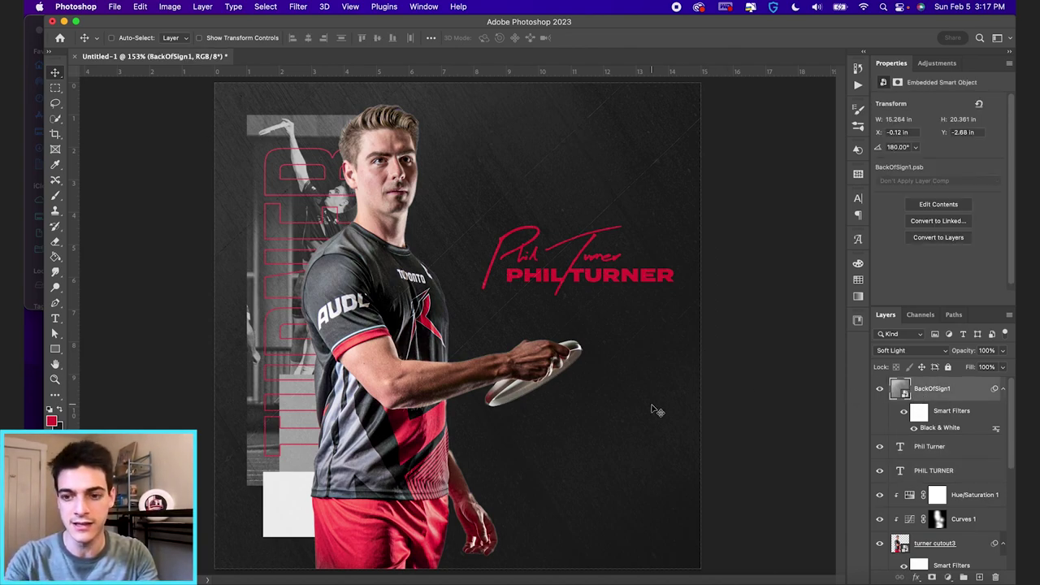
Stamp all visible layers into a new Layer 3 and convert it to a smart object
key("super+shift+alt+n")
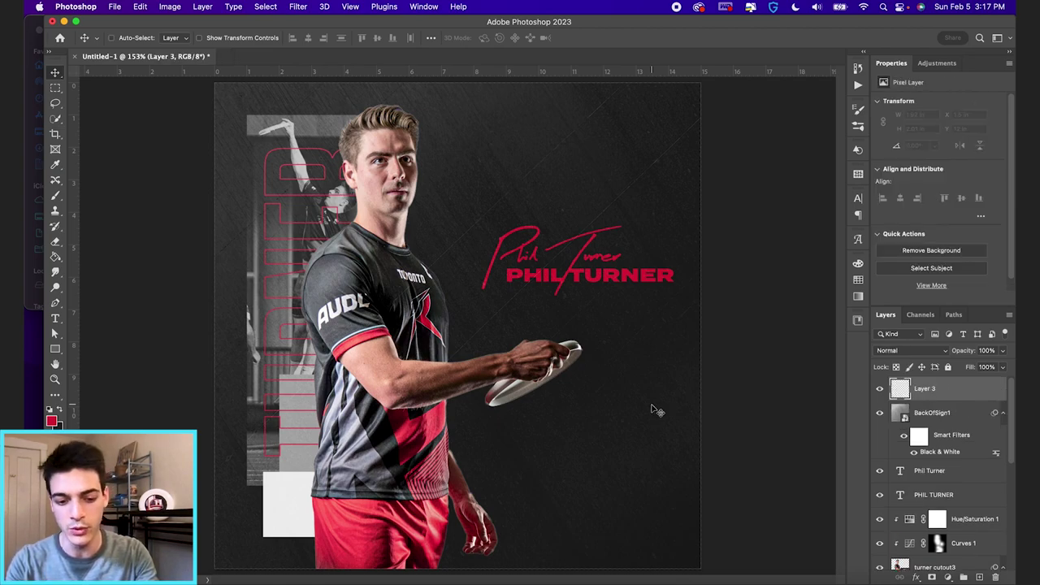
key("super+shift+alt+e")
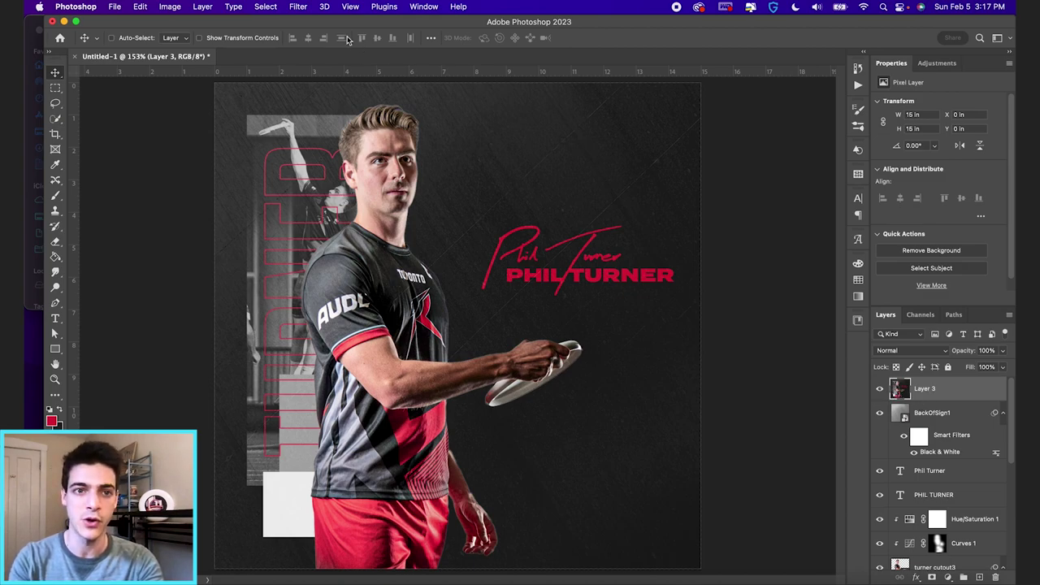
left_click(298, 7)
left_click(318, 40)
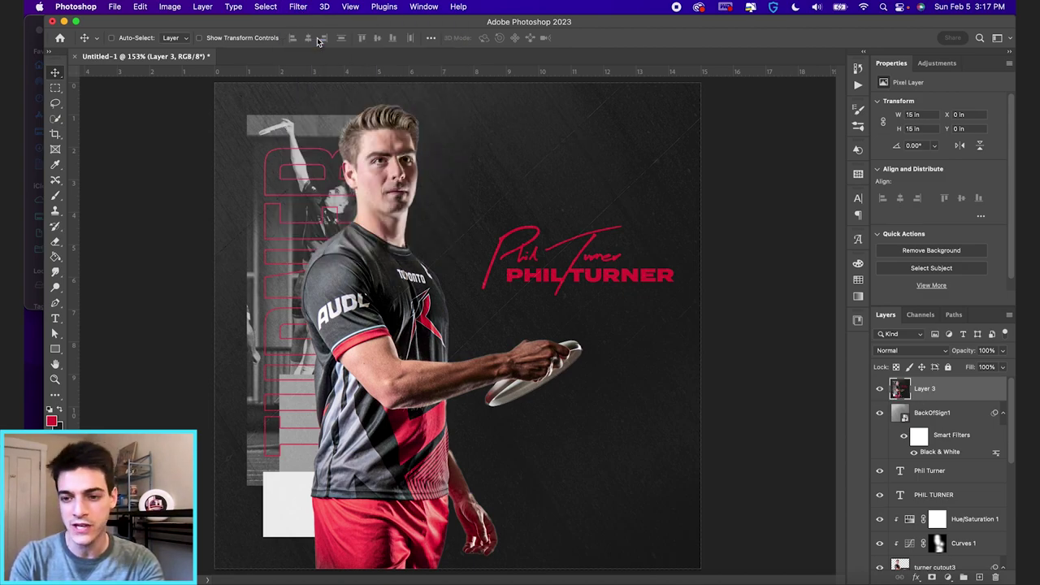
left_click(303, 6)
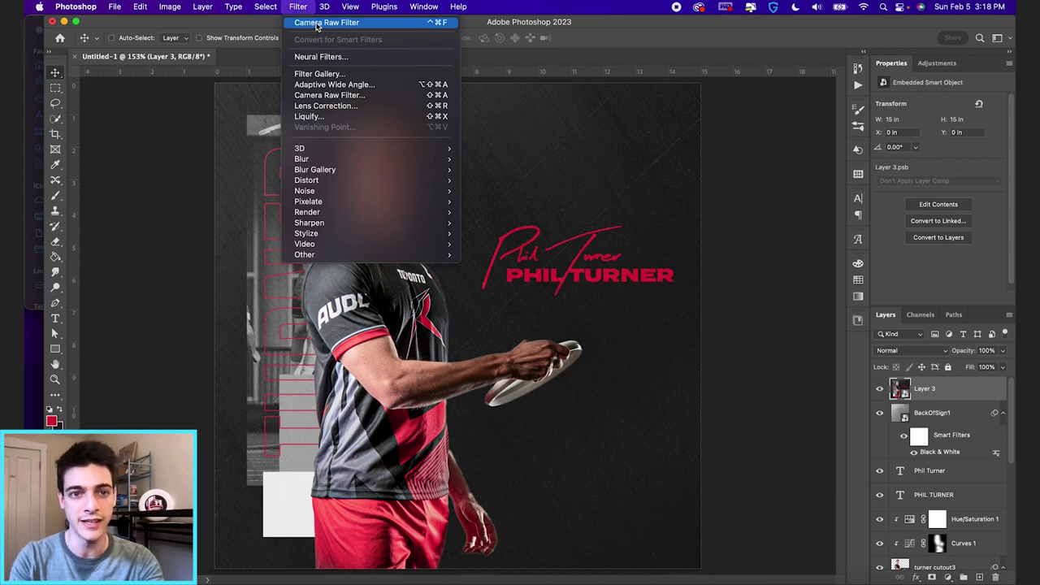
In Camera Raw on Layer 3, raise exposure to +0.40 and lower highlights to -37
key("Escape")
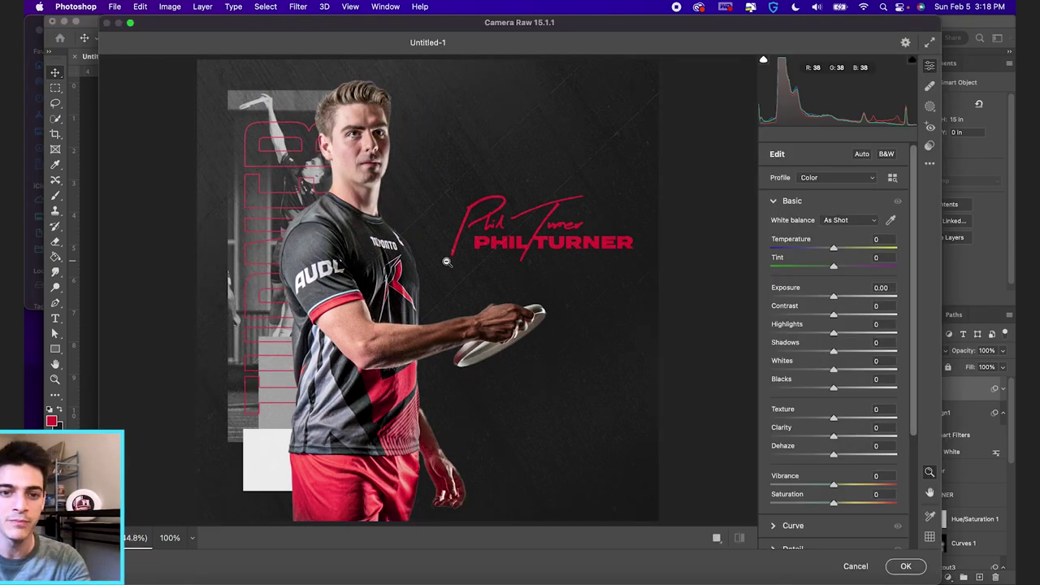
left_click_drag(833, 298, 851, 319)
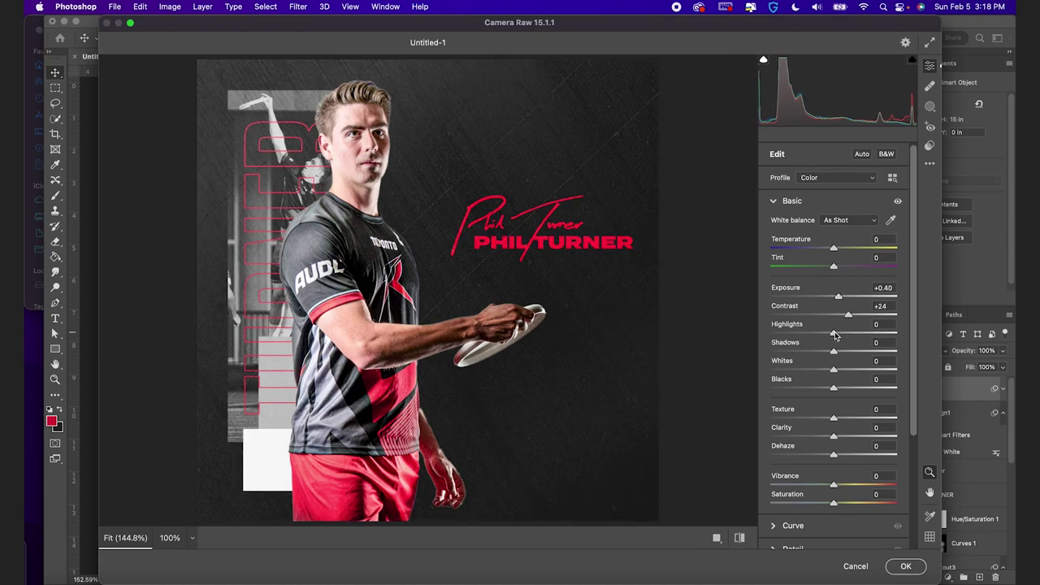
left_click_drag(834, 336, 846, 421)
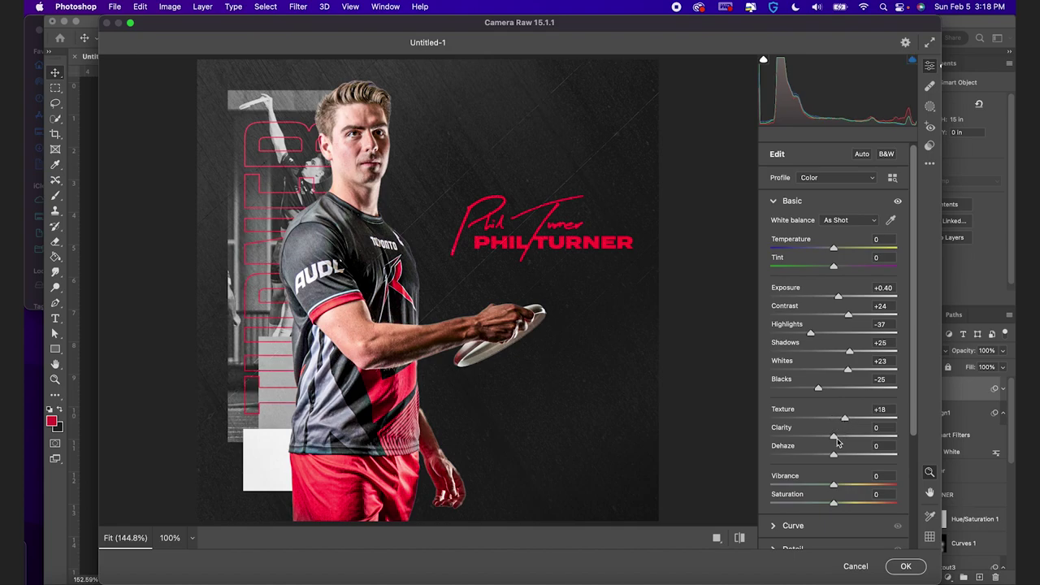
left_click_drag(837, 441, 841, 439)
scroll(842, 439, "down", 2)
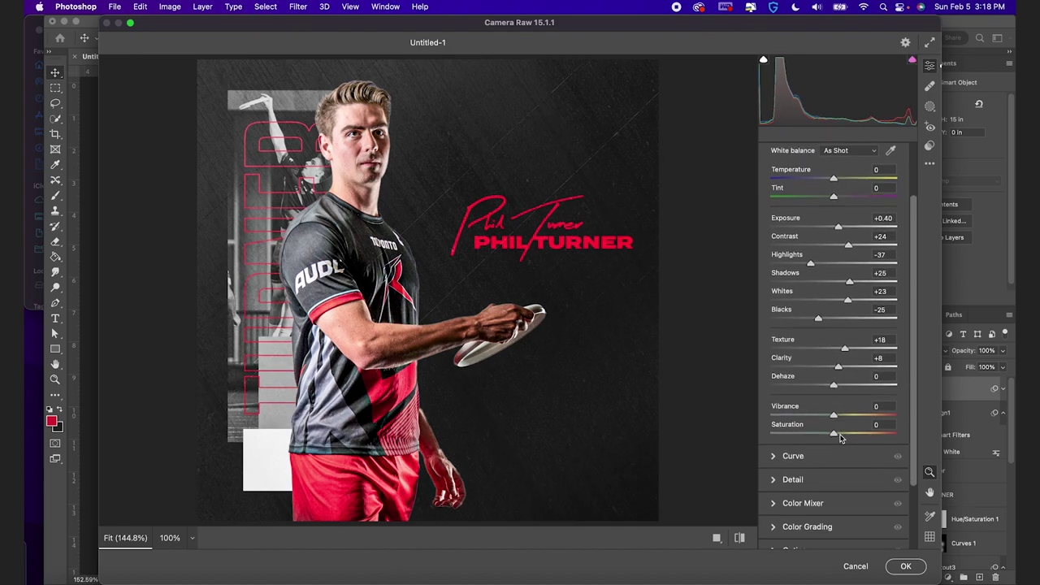
scroll(841, 437, "down", 2)
Add a -25 vignette under Effects and apply the Camera Raw filter
left_click(775, 430)
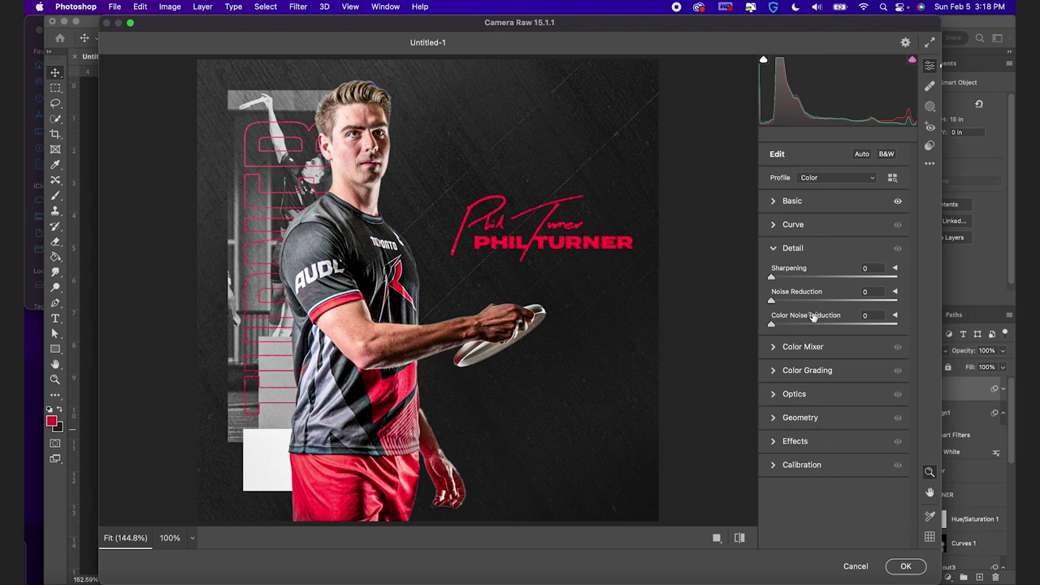
left_click(774, 250)
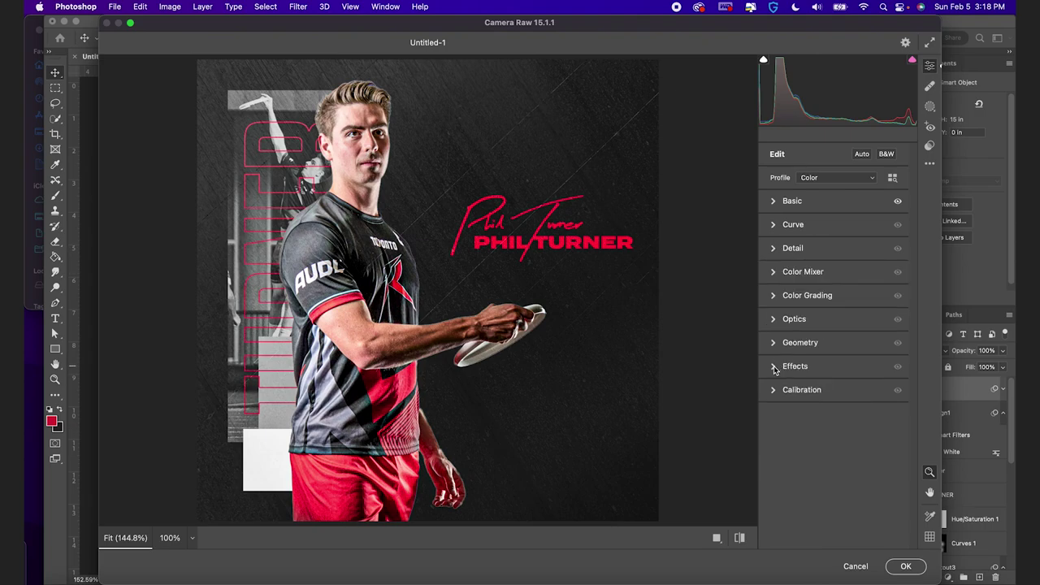
left_click(773, 366)
mouse_move(834, 422)
left_mouse_down()
mouse_move(804, 419)
mouse_move(819, 419)
left_mouse_up()
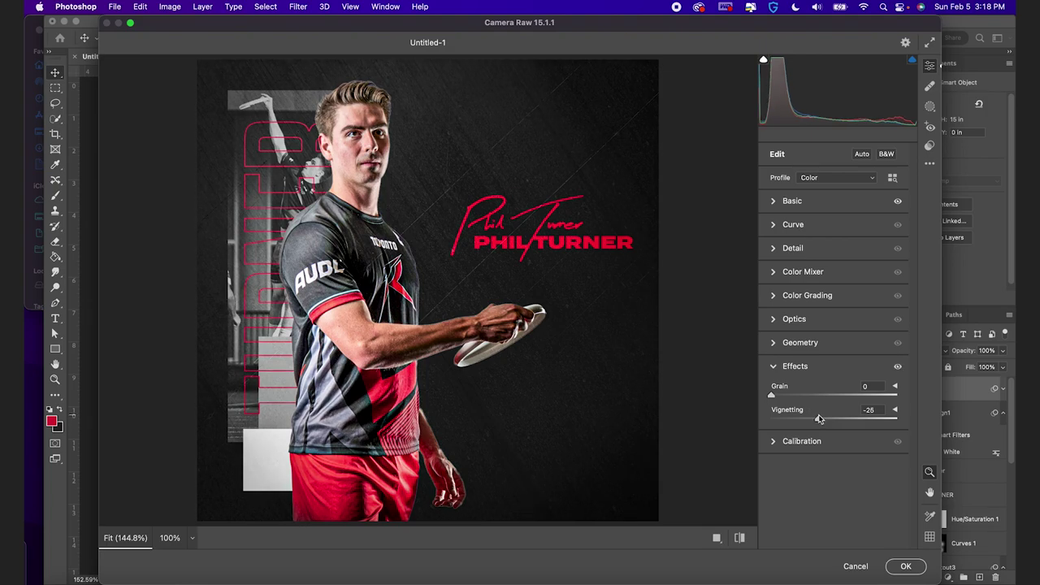
left_click(906, 566)
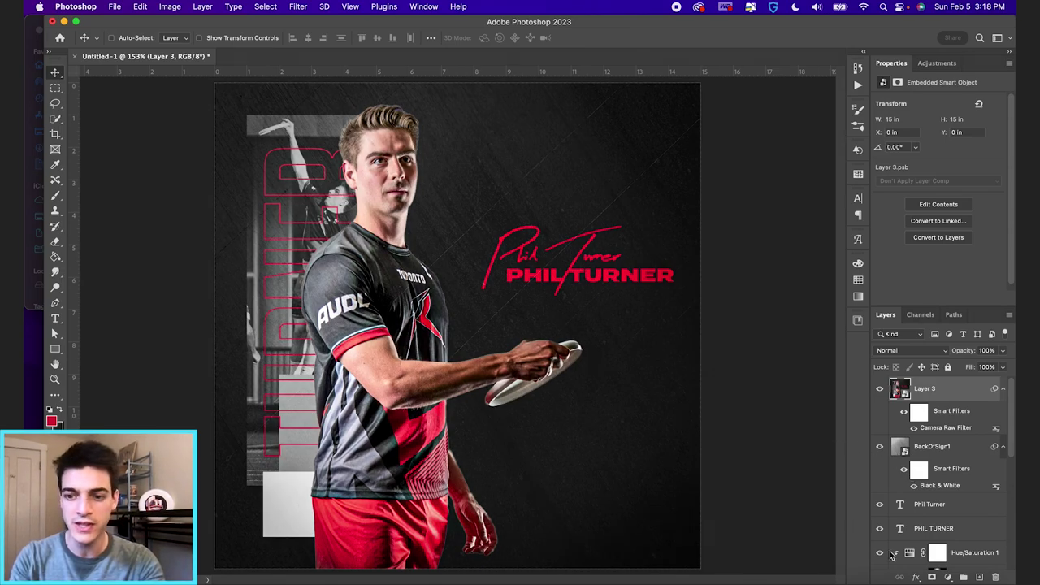
Add a Color Lookup adjustment layer using Candlelight.CUBE and lower its opacity
left_click(947, 578)
left_click(963, 484)
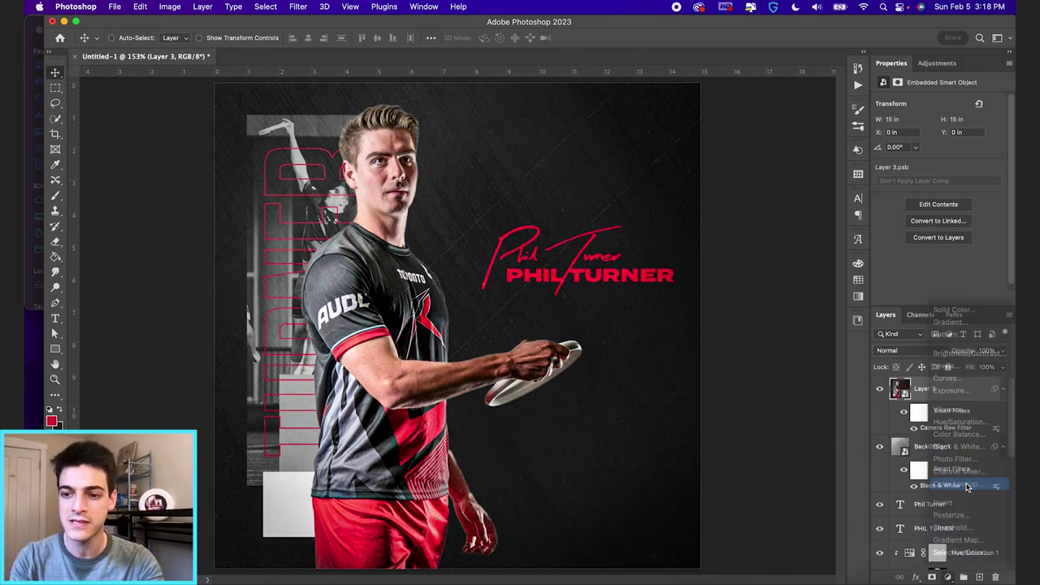
left_click(942, 102)
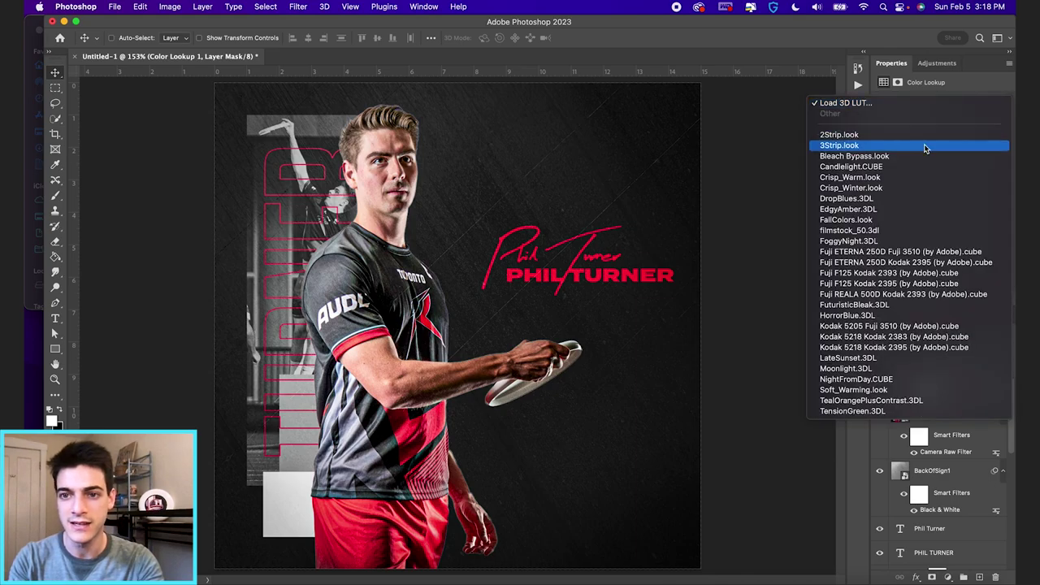
left_click(920, 166)
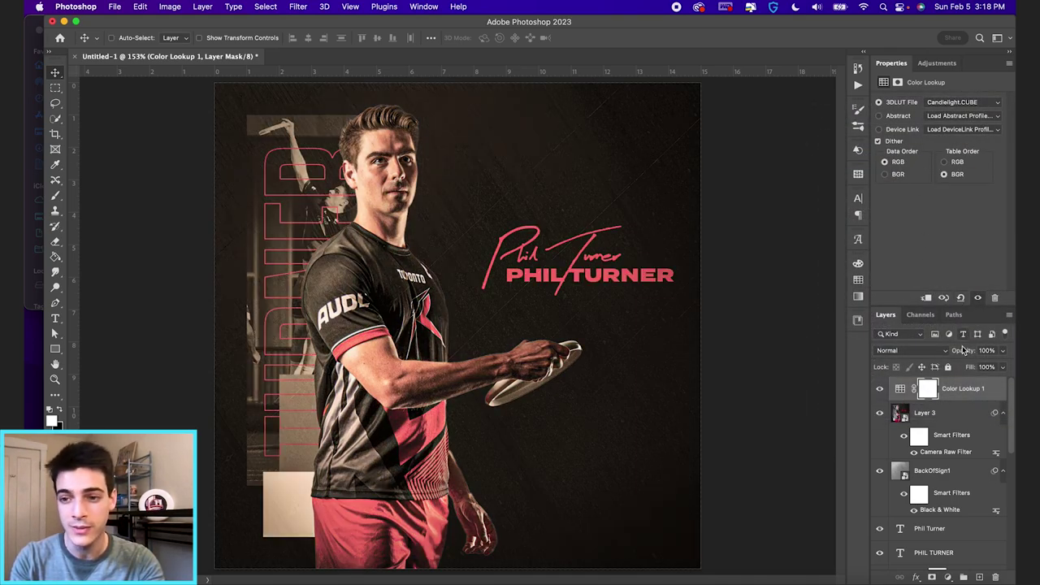
left_click_drag(966, 352, 928, 350)
Try Crisp_Warm.look, revert to Candlelight.CUBE, and set the lookup opacity to 36%
left_click(955, 103)
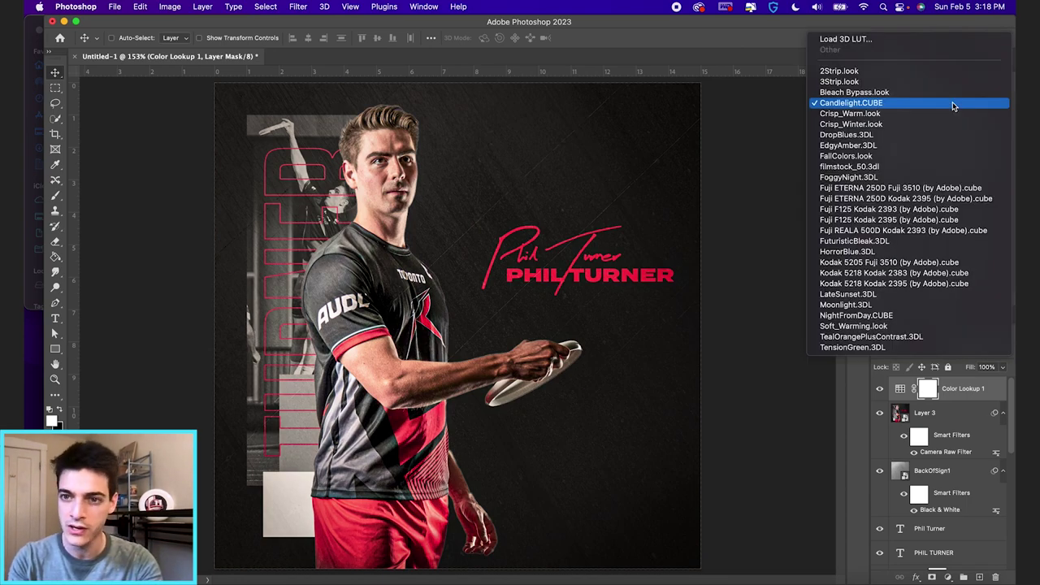
left_click(953, 114)
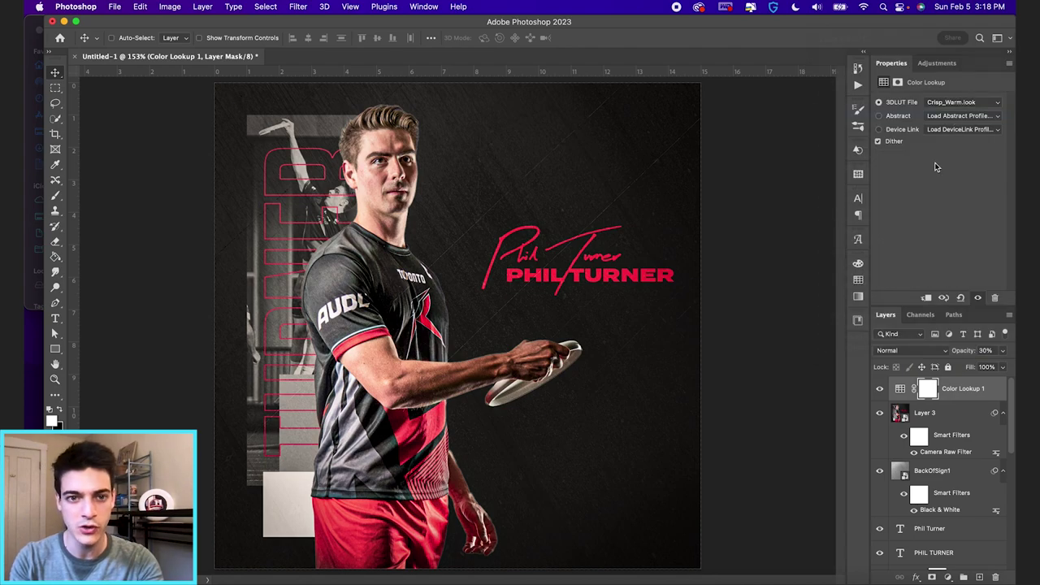
key("super+z")
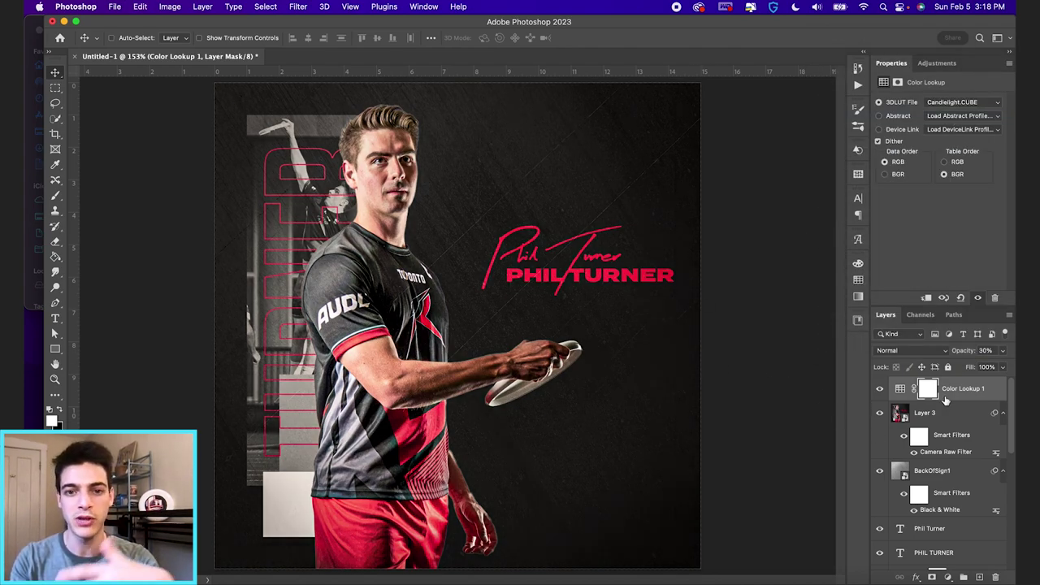
left_click(899, 392)
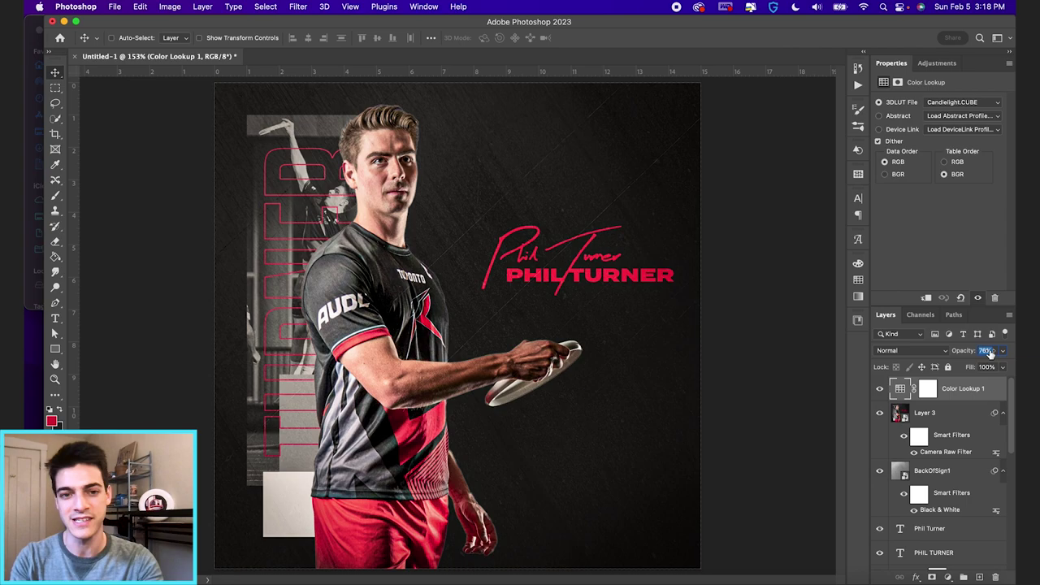
left_click_drag(962, 351, 968, 351)
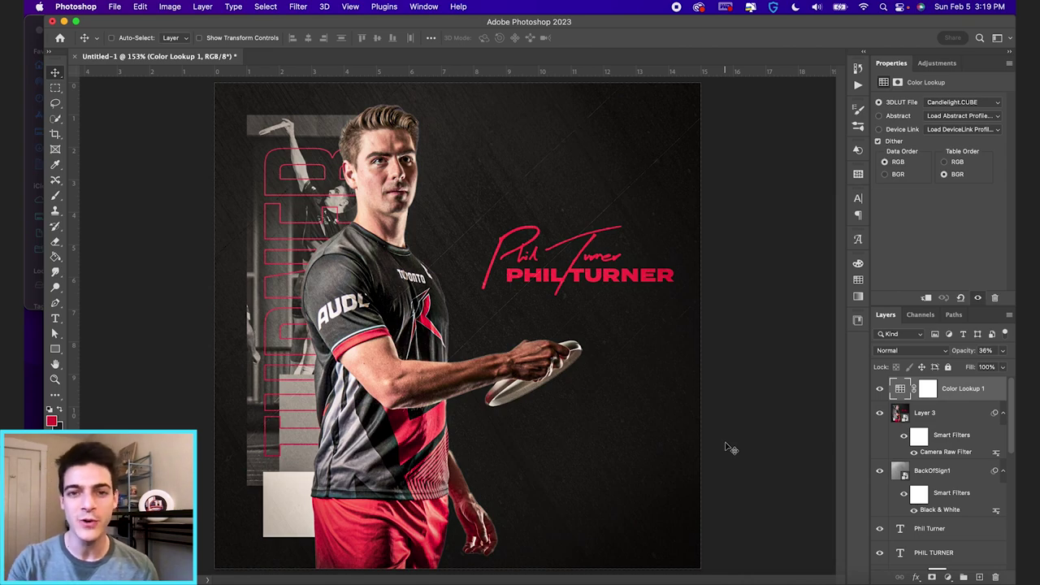
Place the plastic4 texture and stretch it to cover the whole canvas
key("super+Tab")
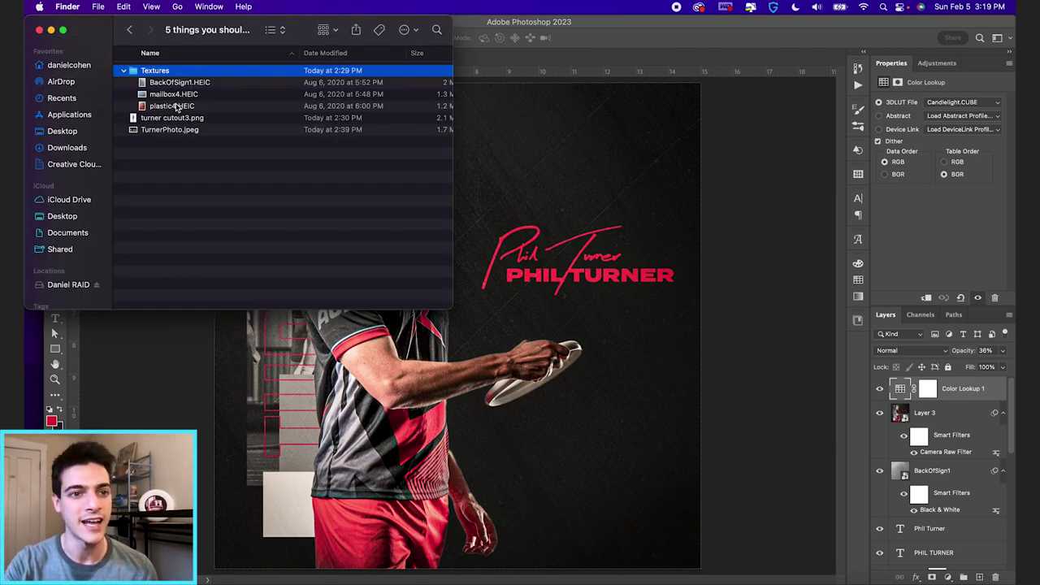
left_click(492, 441)
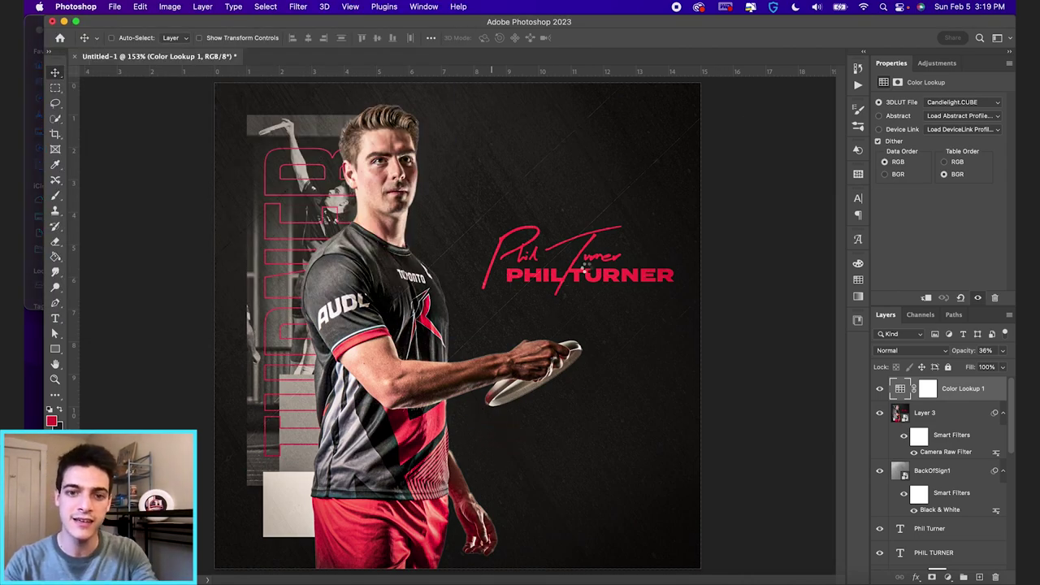
key("super+t")
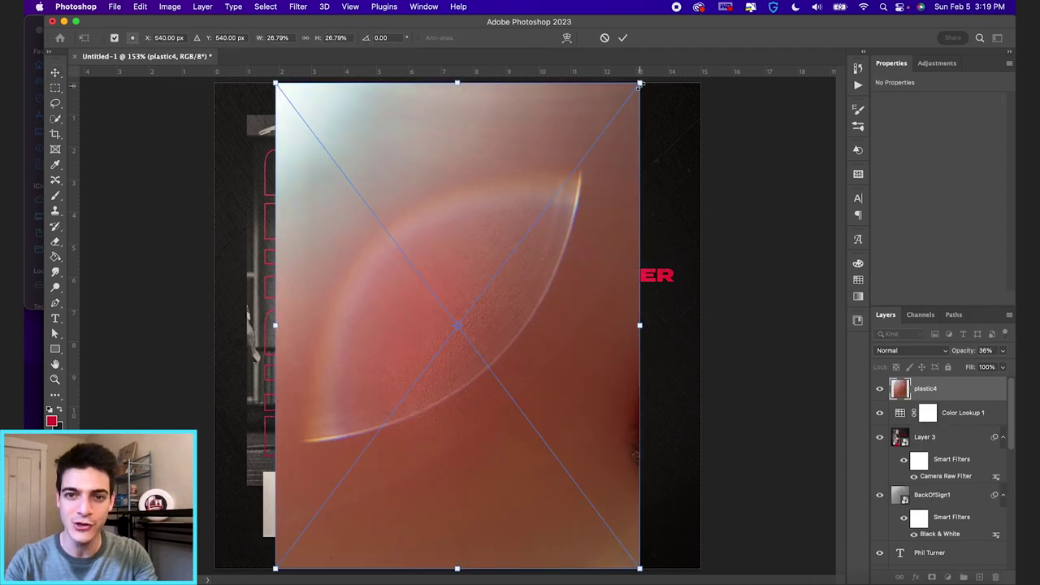
left_click_drag(650, 87, 717, 12)
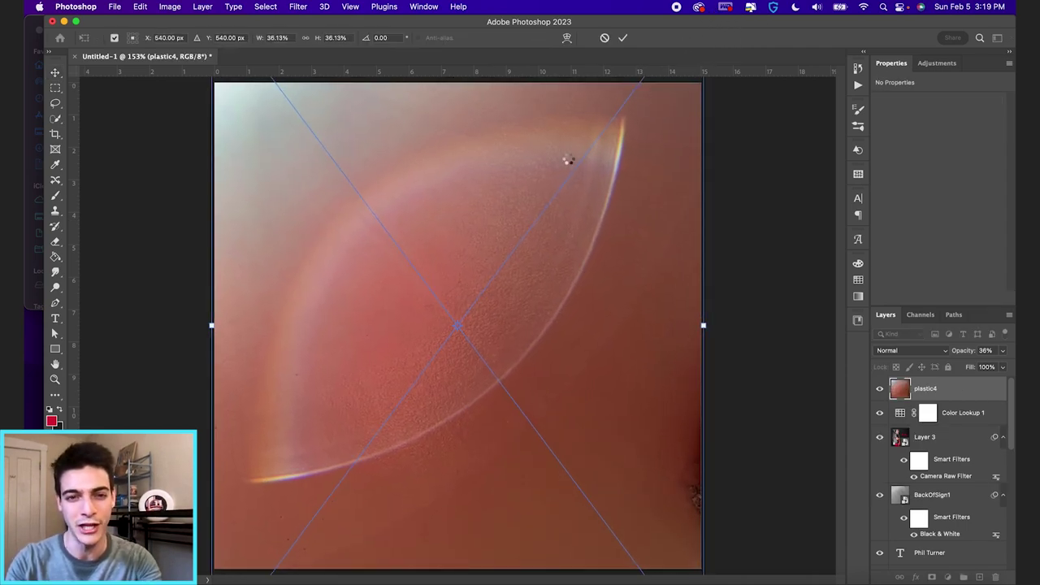
key("Return")
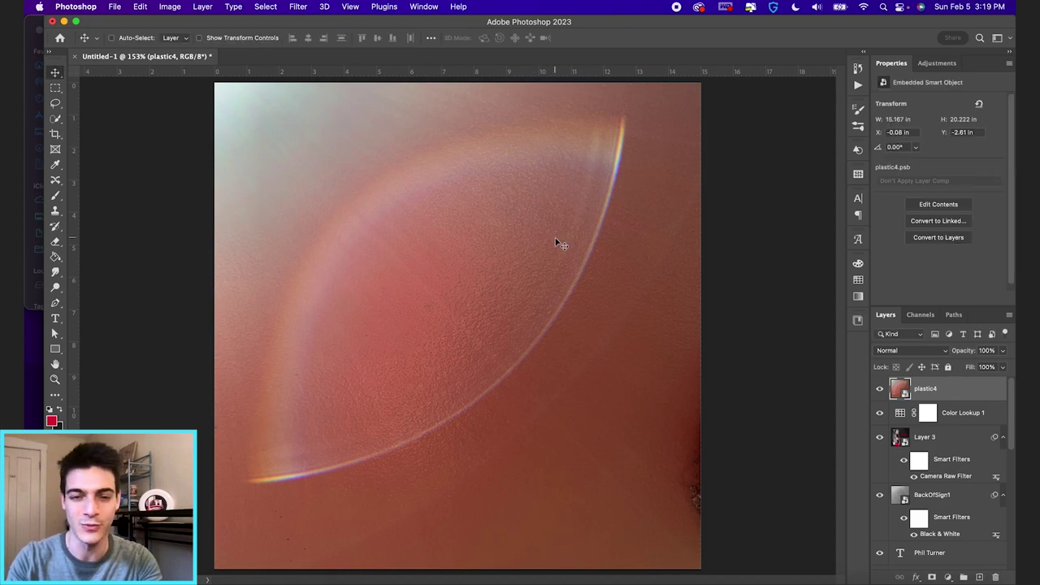
Set plastic4 to Hard Light, black and white, 50% opacity, and add a new layer above
left_click(922, 350)
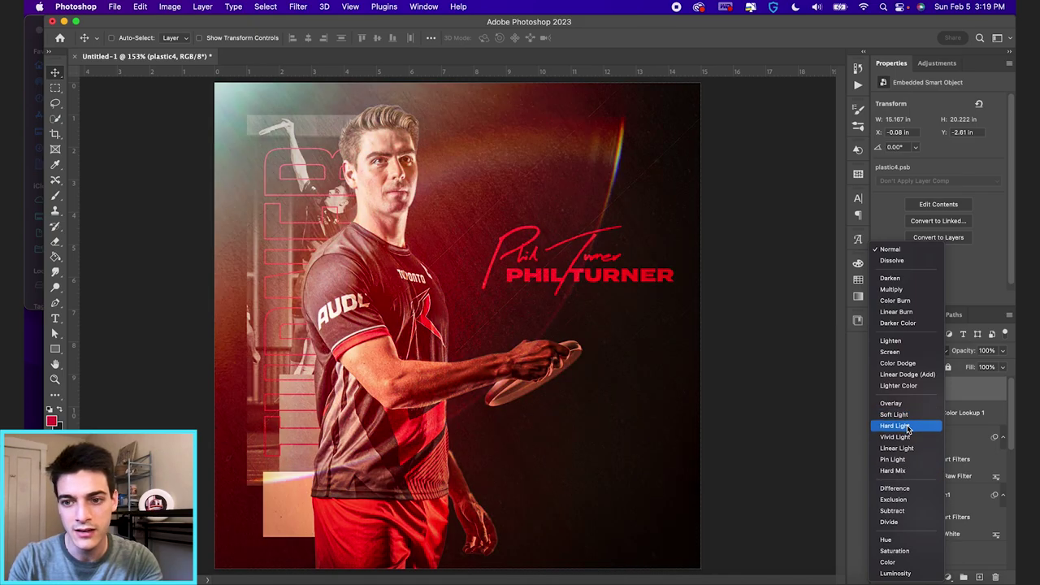
left_click(908, 426)
left_click(168, 6)
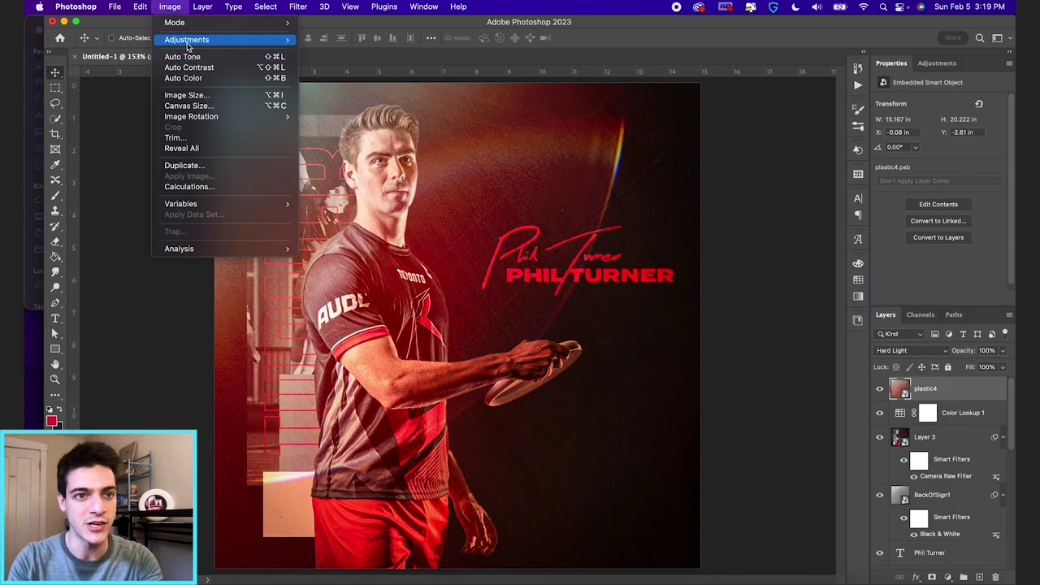
key("Escape")
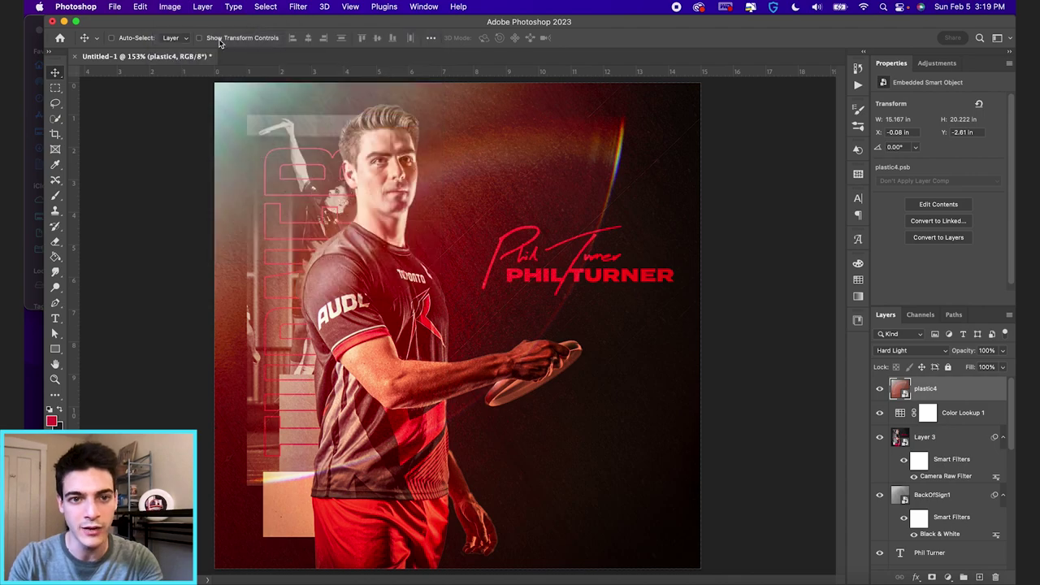
key("super+alt+shift+b")
key("Return")
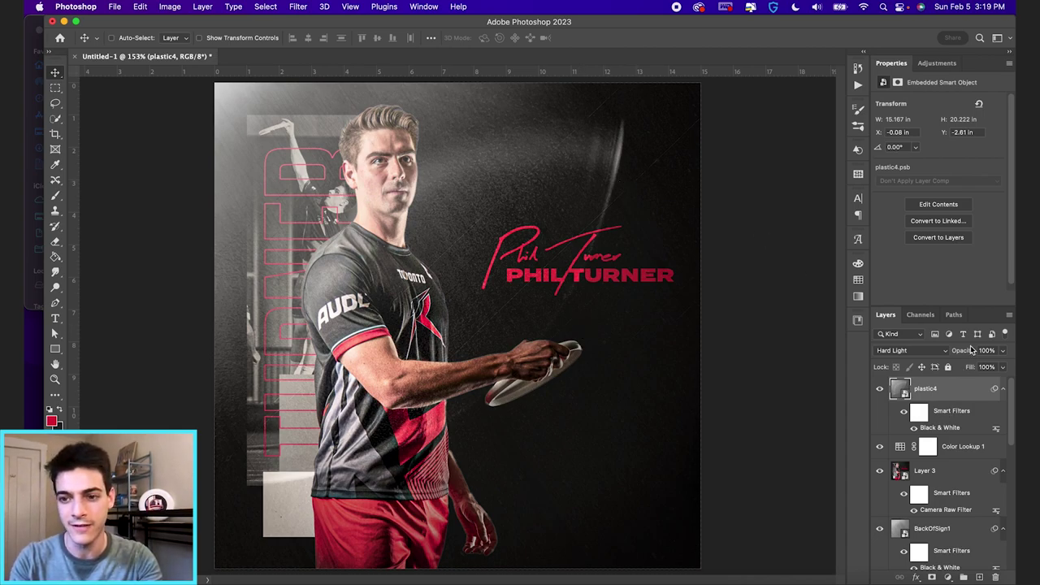
left_click_drag(966, 352, 935, 351)
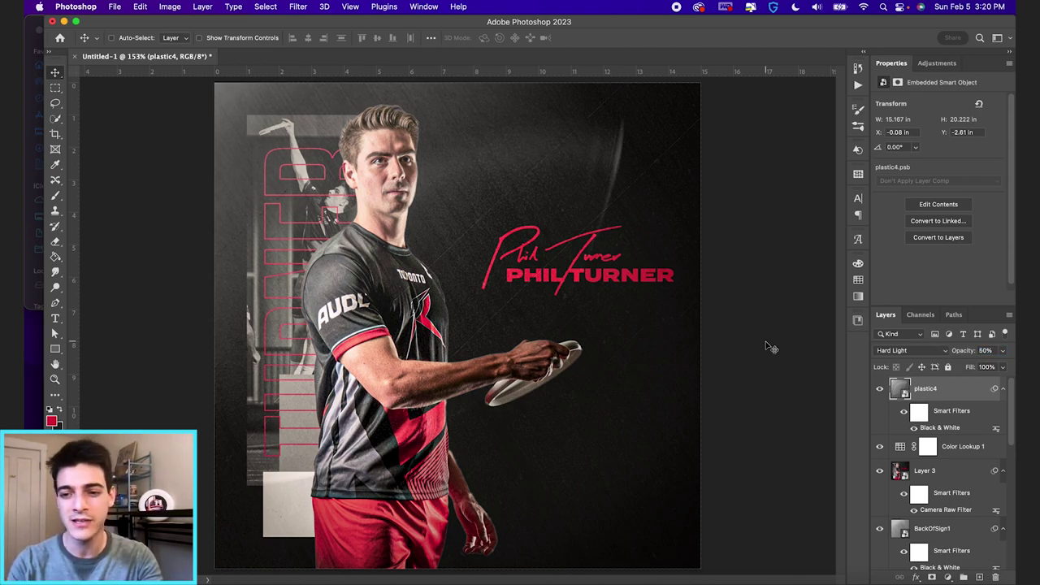
left_click(980, 577)
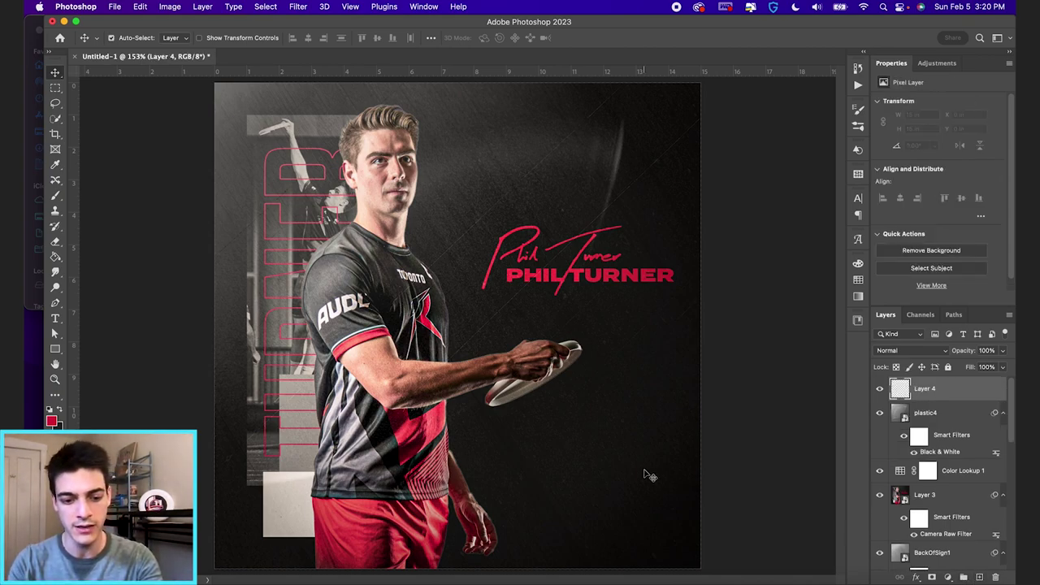
Fill the whole of Layer 4 with 50% gray and deselect
key("super+a")
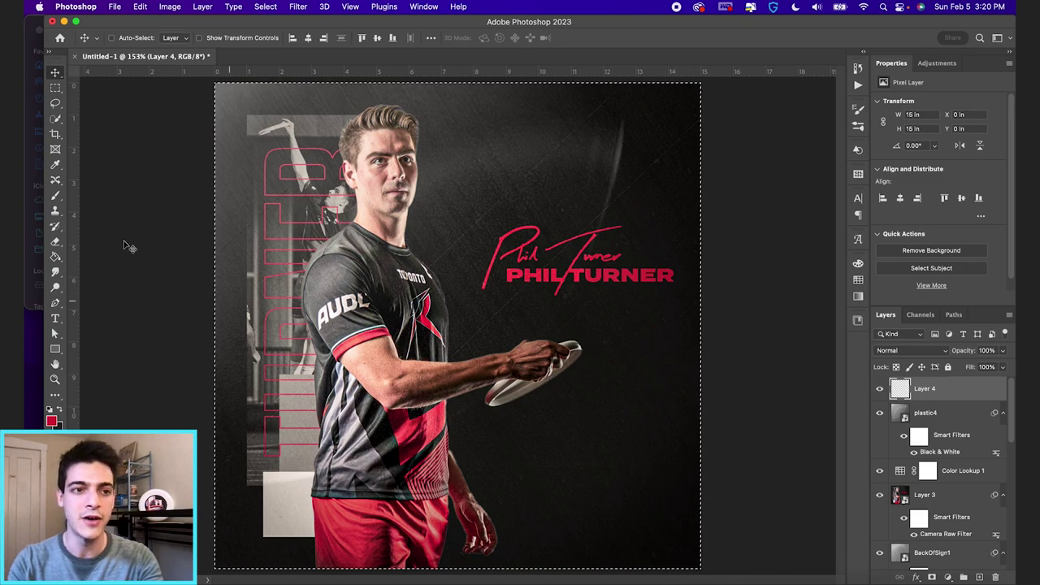
left_click(53, 120)
right_click(537, 404)
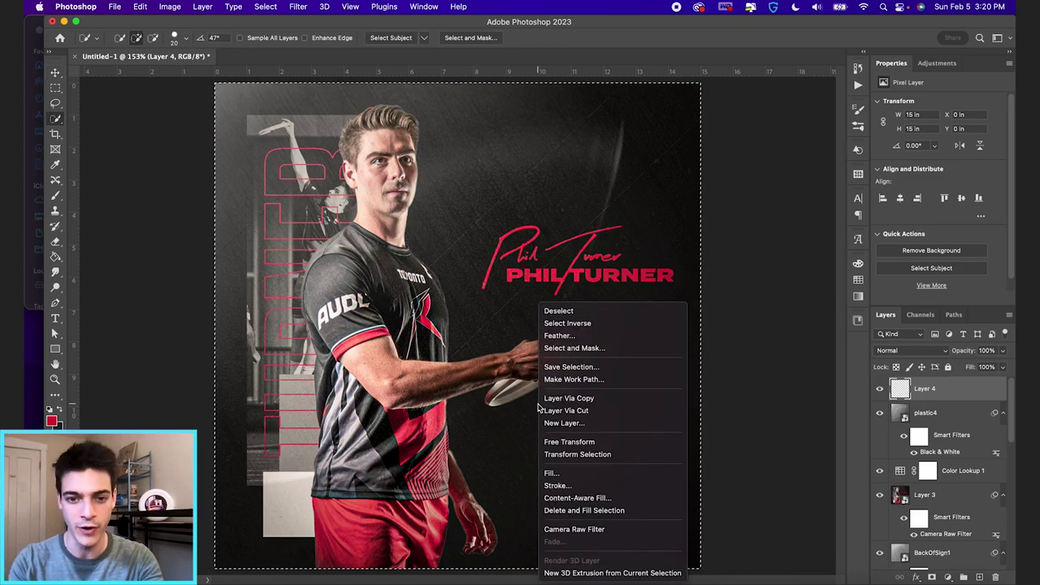
left_click(600, 473)
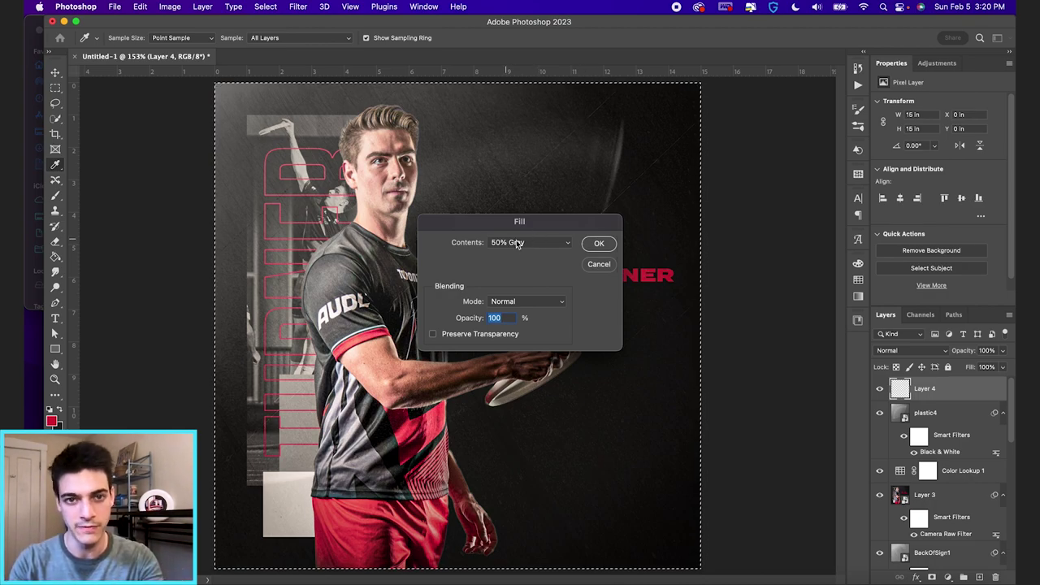
left_click(596, 244)
key("w")
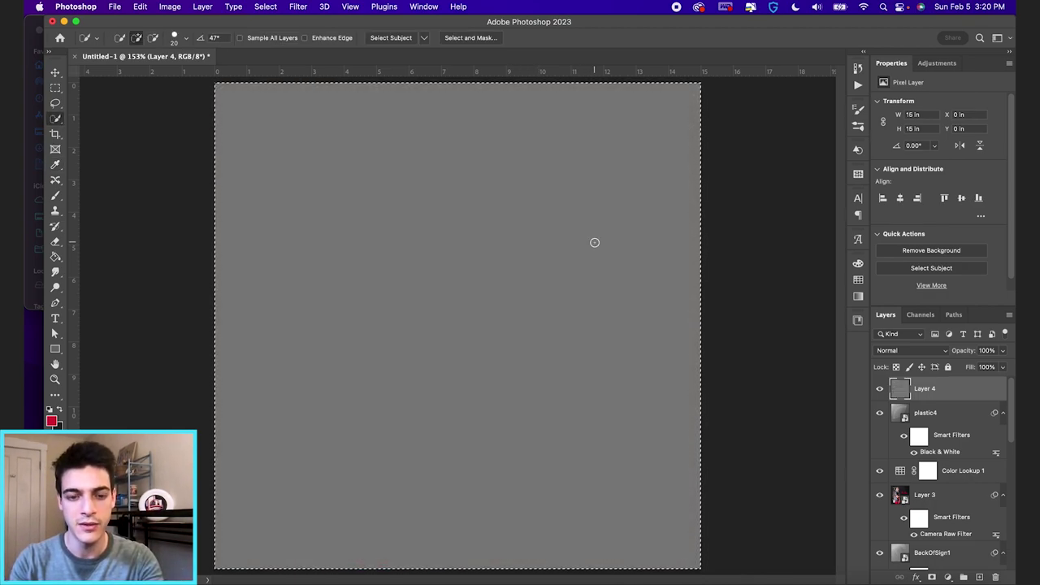
key("super+d")
Apply Add Noise at amount 10 to the gray layer
left_click(298, 6)
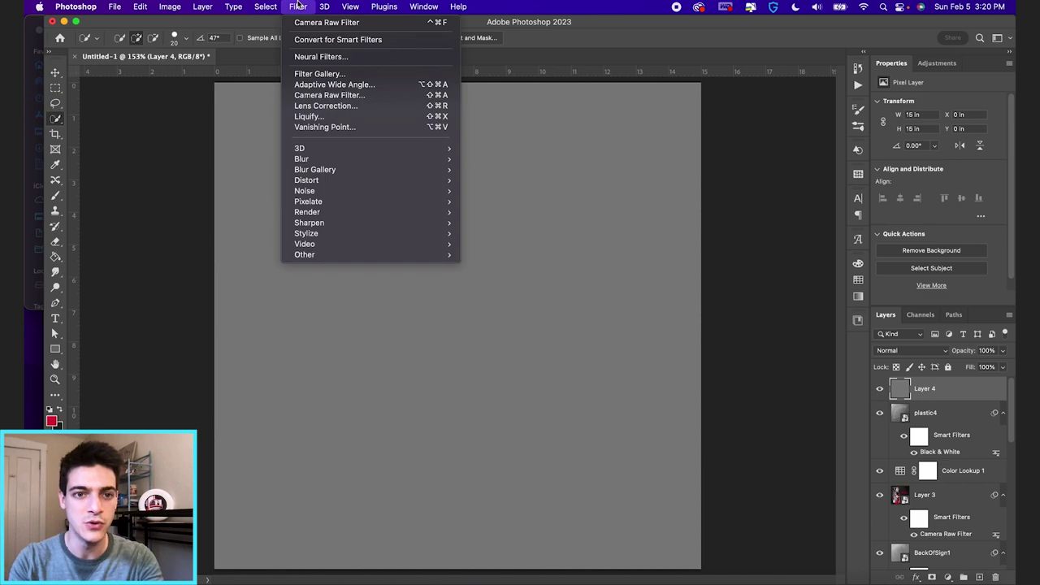
mouse_move(331, 189)
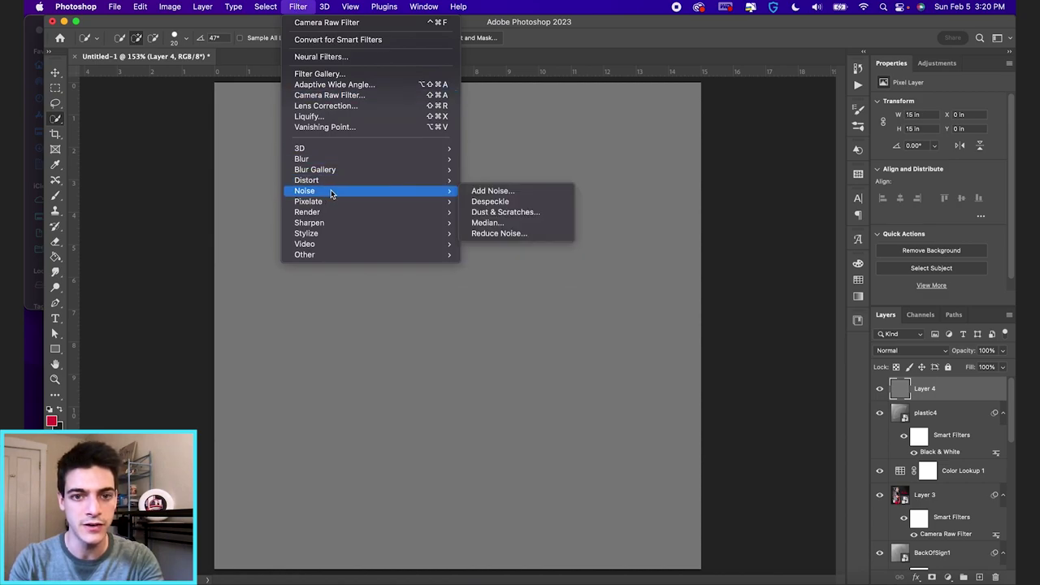
left_click(543, 191)
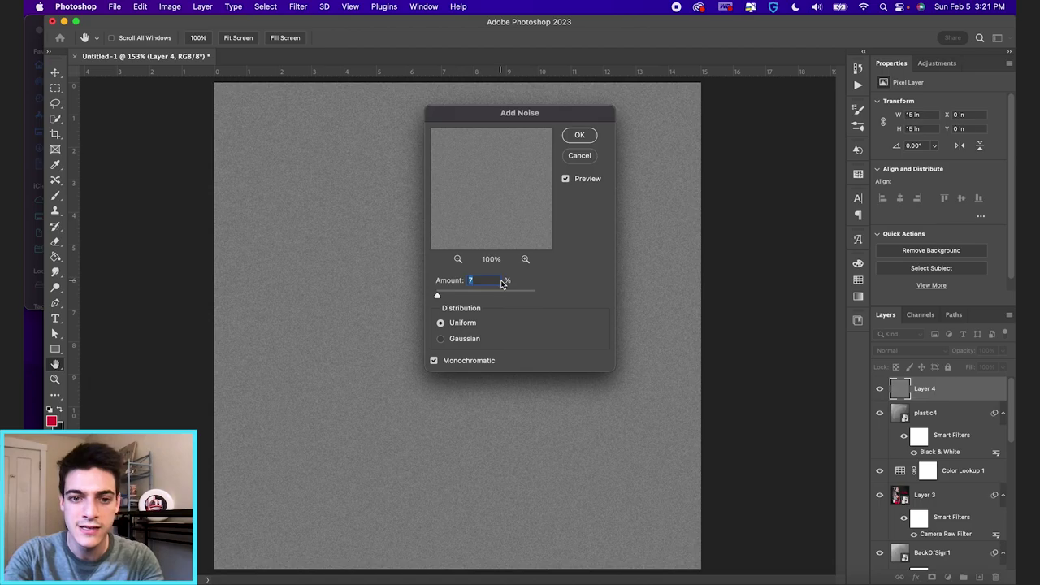
type("10")
key("Return")
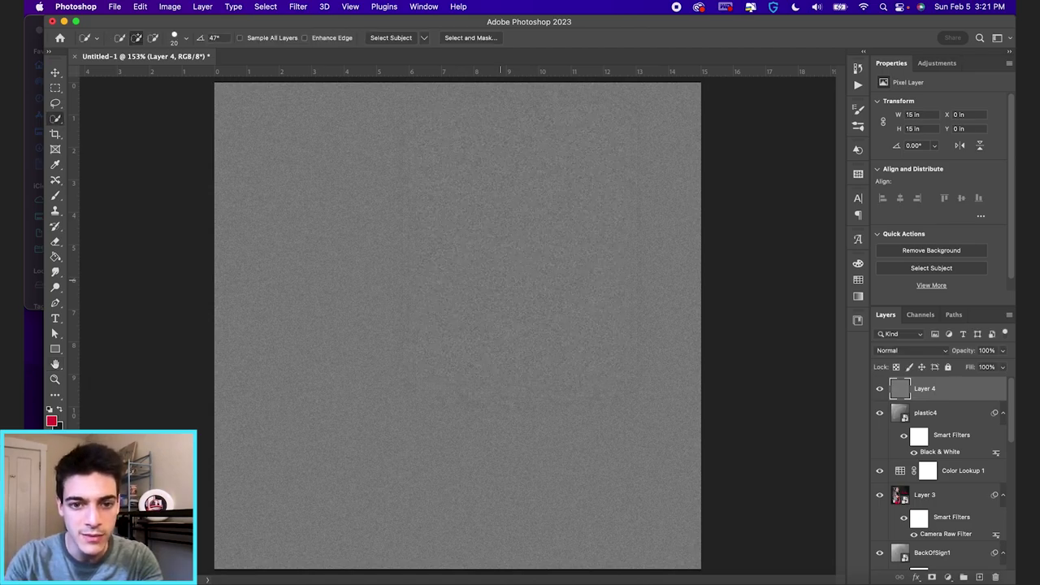
After trying Soft Light, blend the grain layer in Hard Light at 30% opacity
left_click(923, 355)
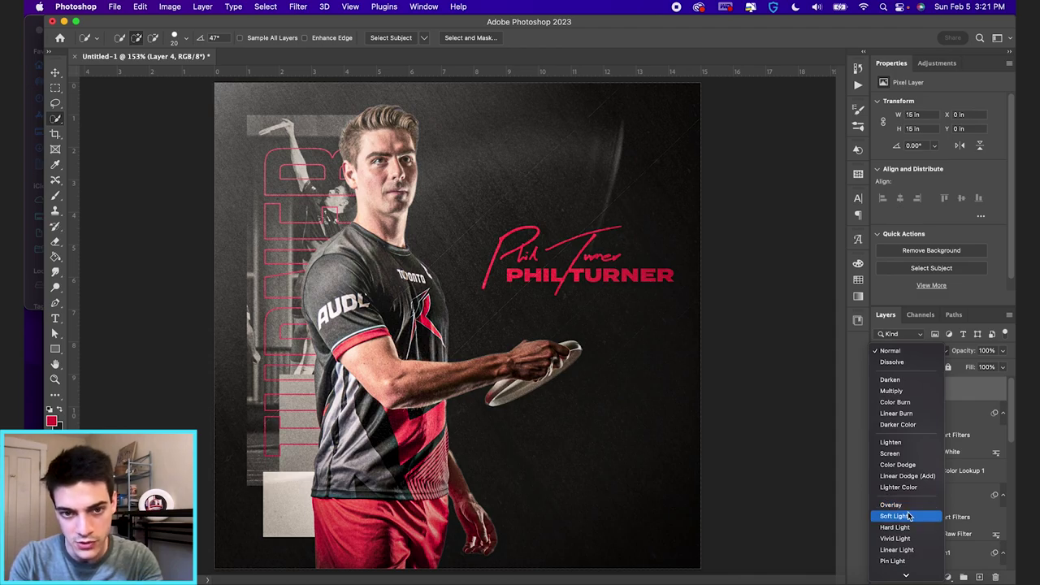
left_click(909, 516)
scroll(534, 231, "up", 6)
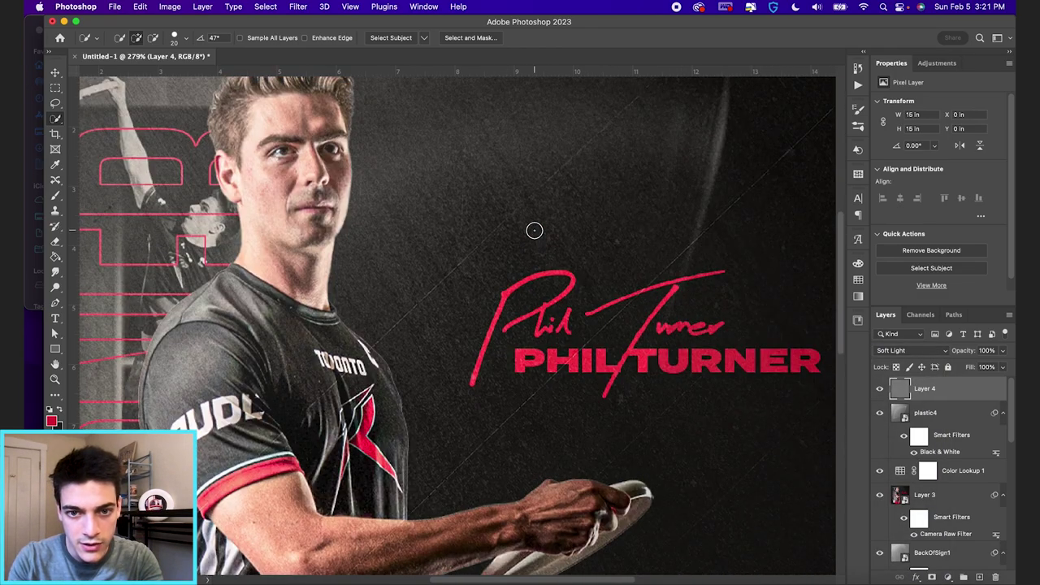
left_click(880, 391)
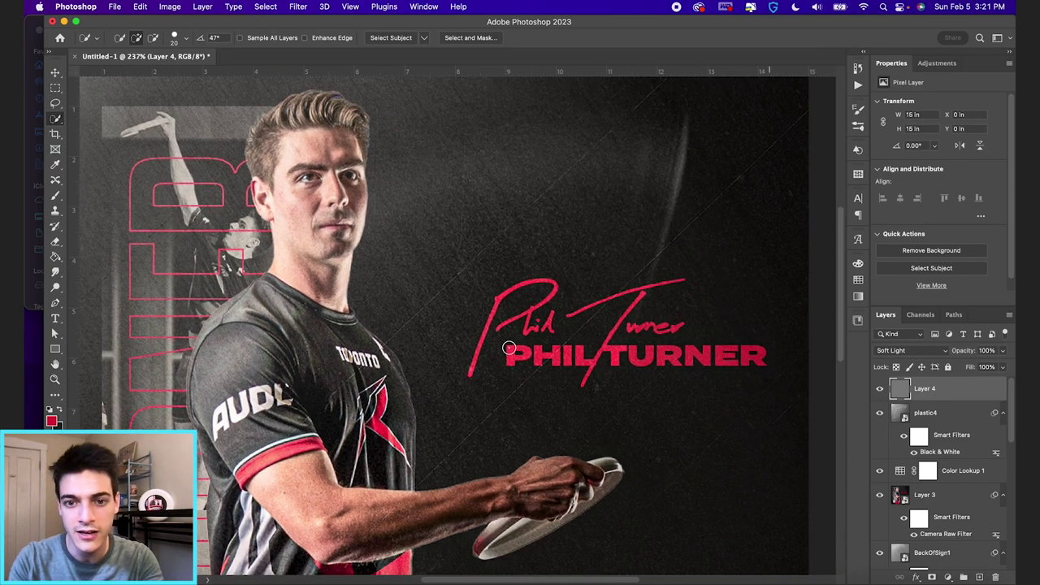
key("super+0")
left_click(922, 350)
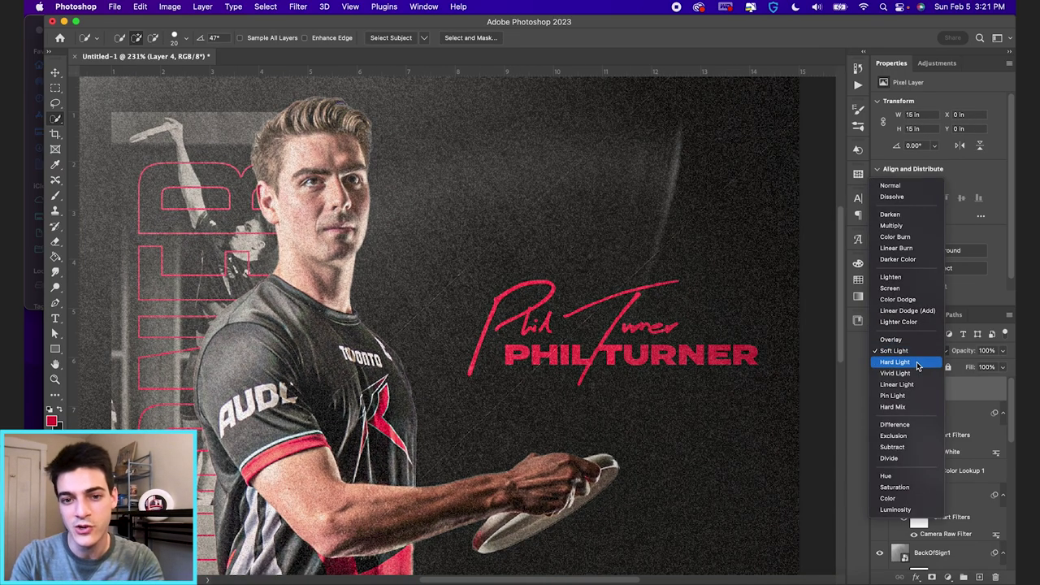
left_click(895, 362)
key("super+0")
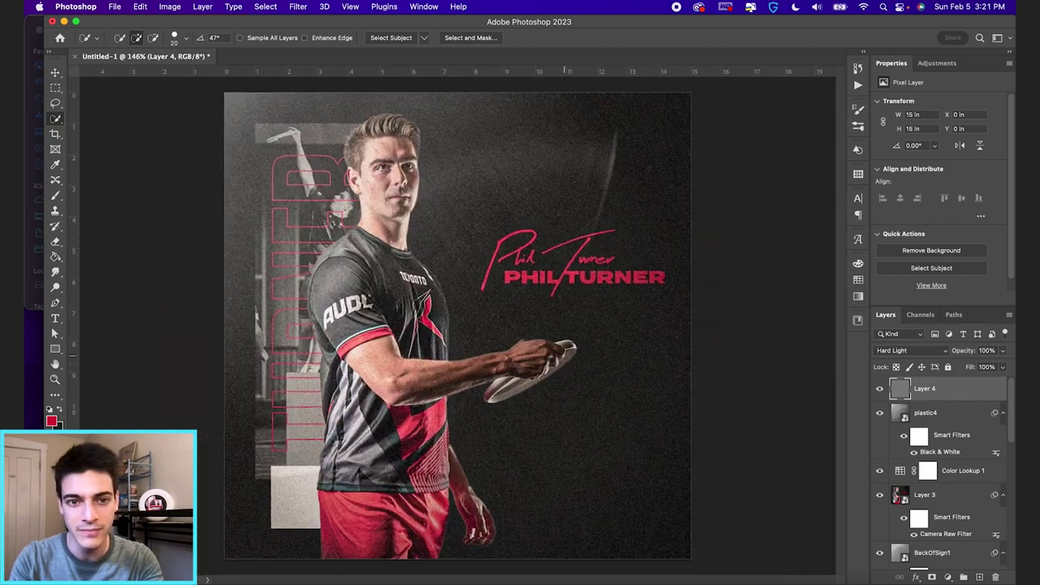
left_click_drag(961, 358, 933, 356)
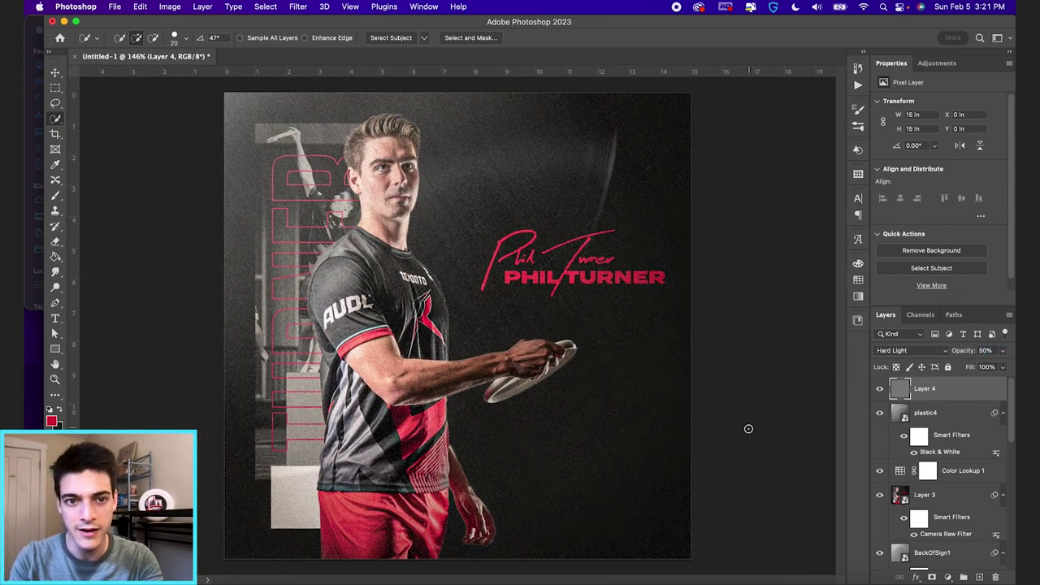
type("30")
key("Return")
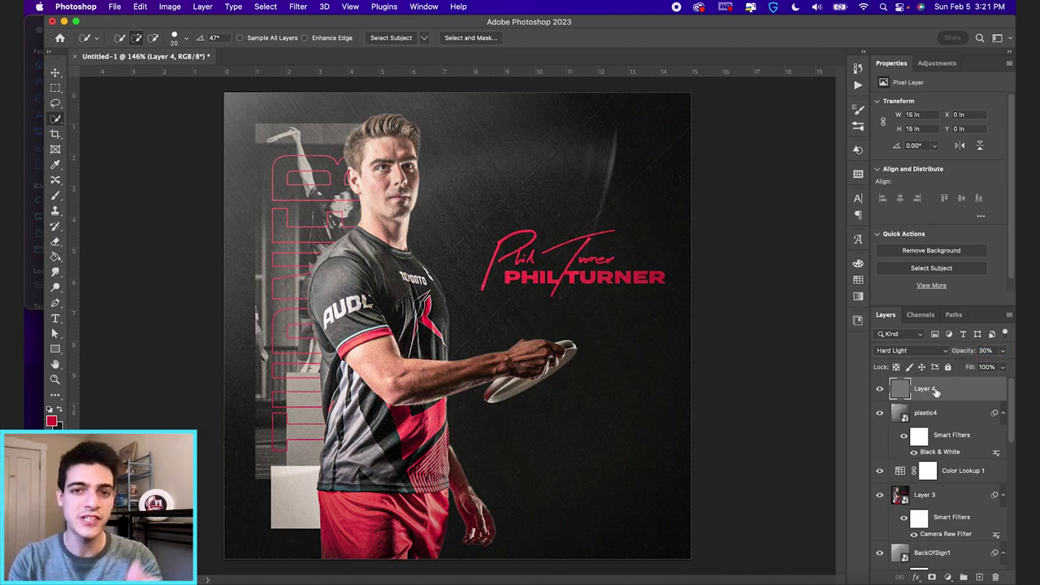
Group Layer 4 through Layer 3 into Group 1, toggling its visibility to compare
left_click(935, 497, "shift")
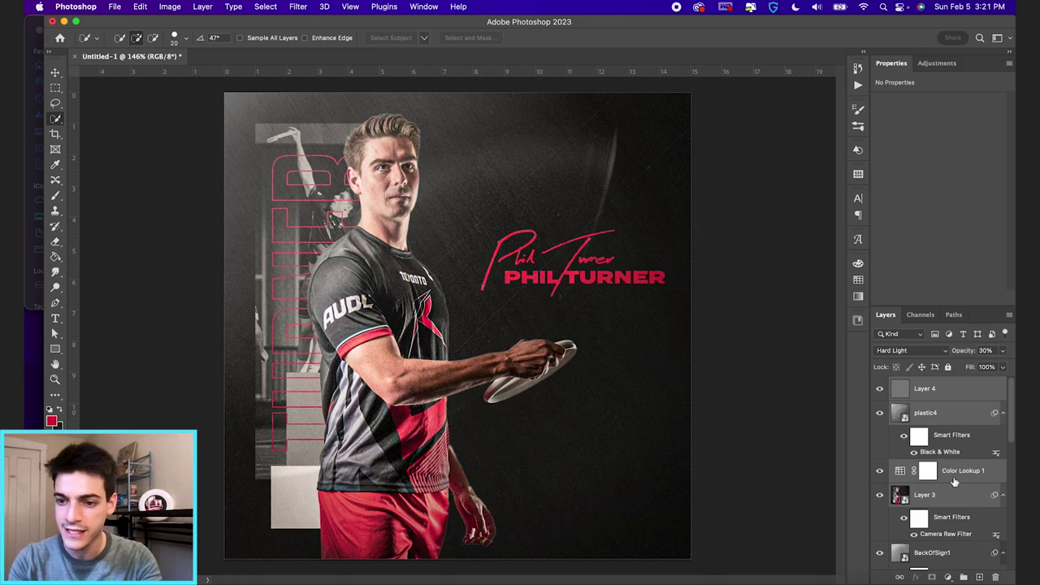
left_click(964, 576)
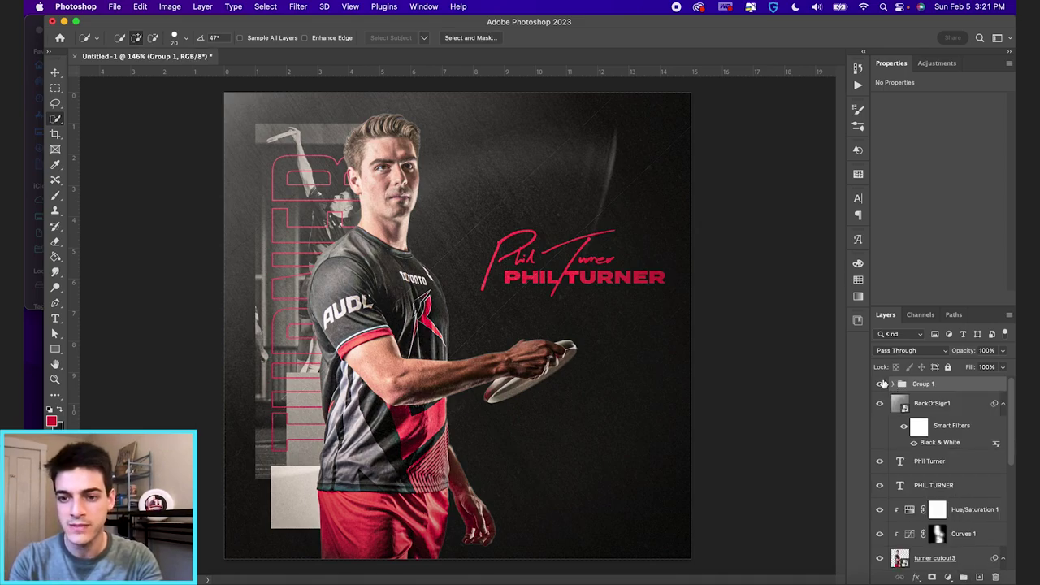
left_click(880, 384)
left_click(880, 385)
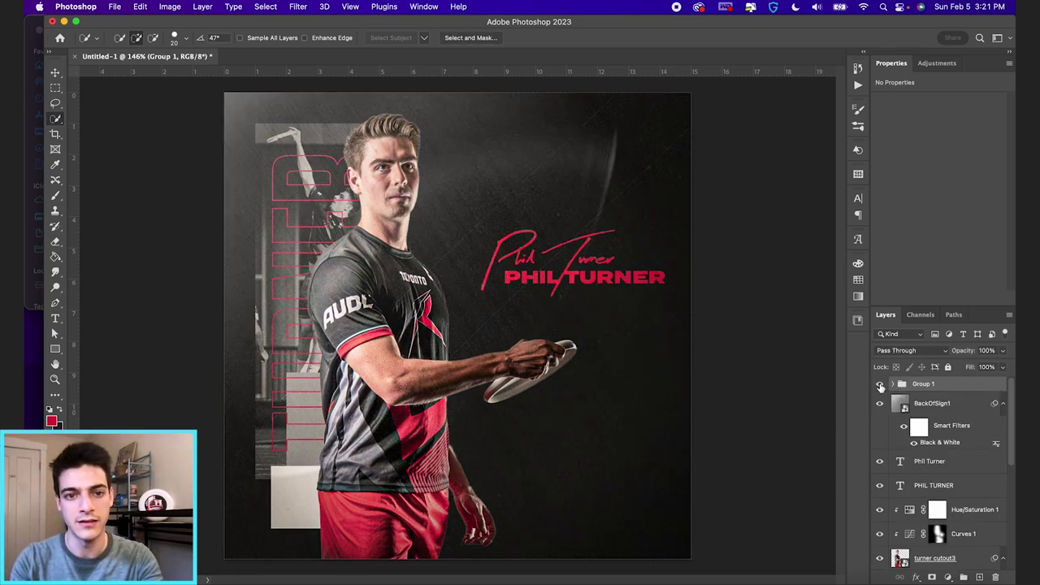